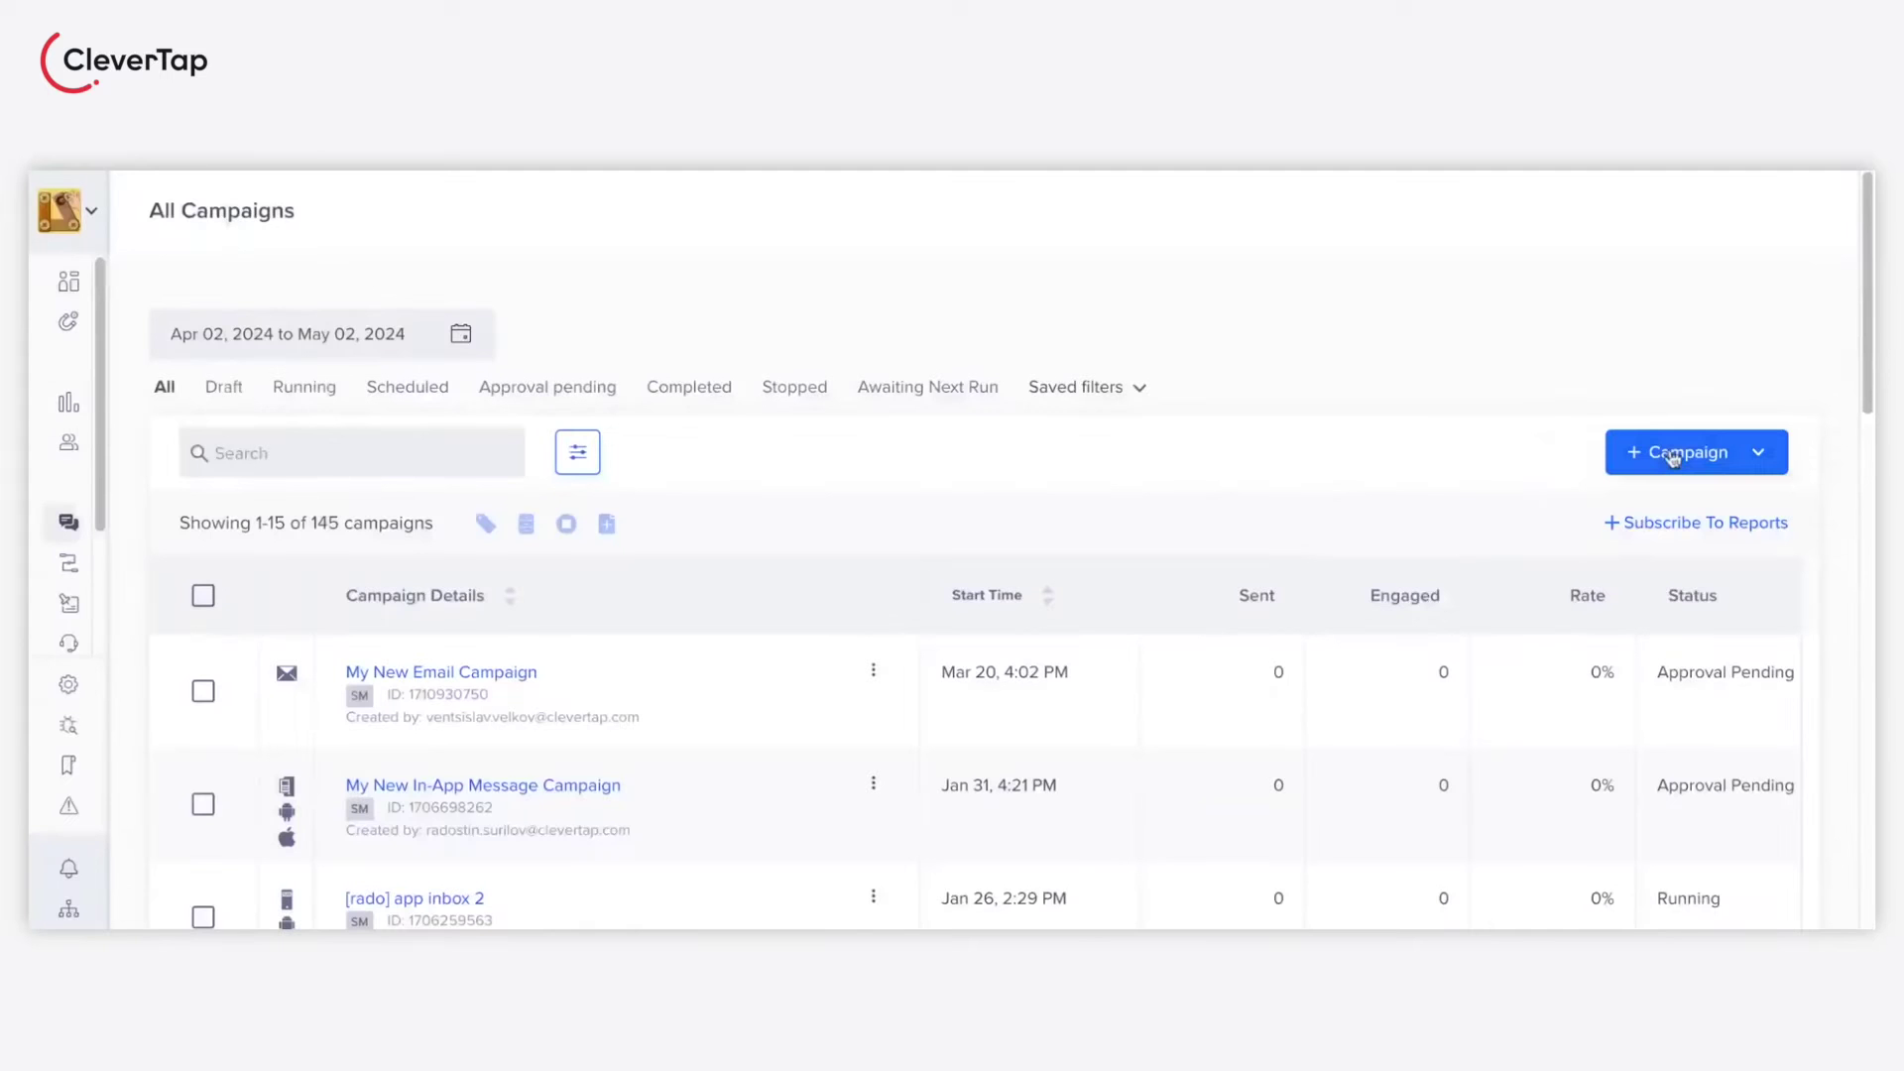
# - Start a new Web Popup campaign named BLACK FRIDAY SALE
pyautogui.click(1674, 457)
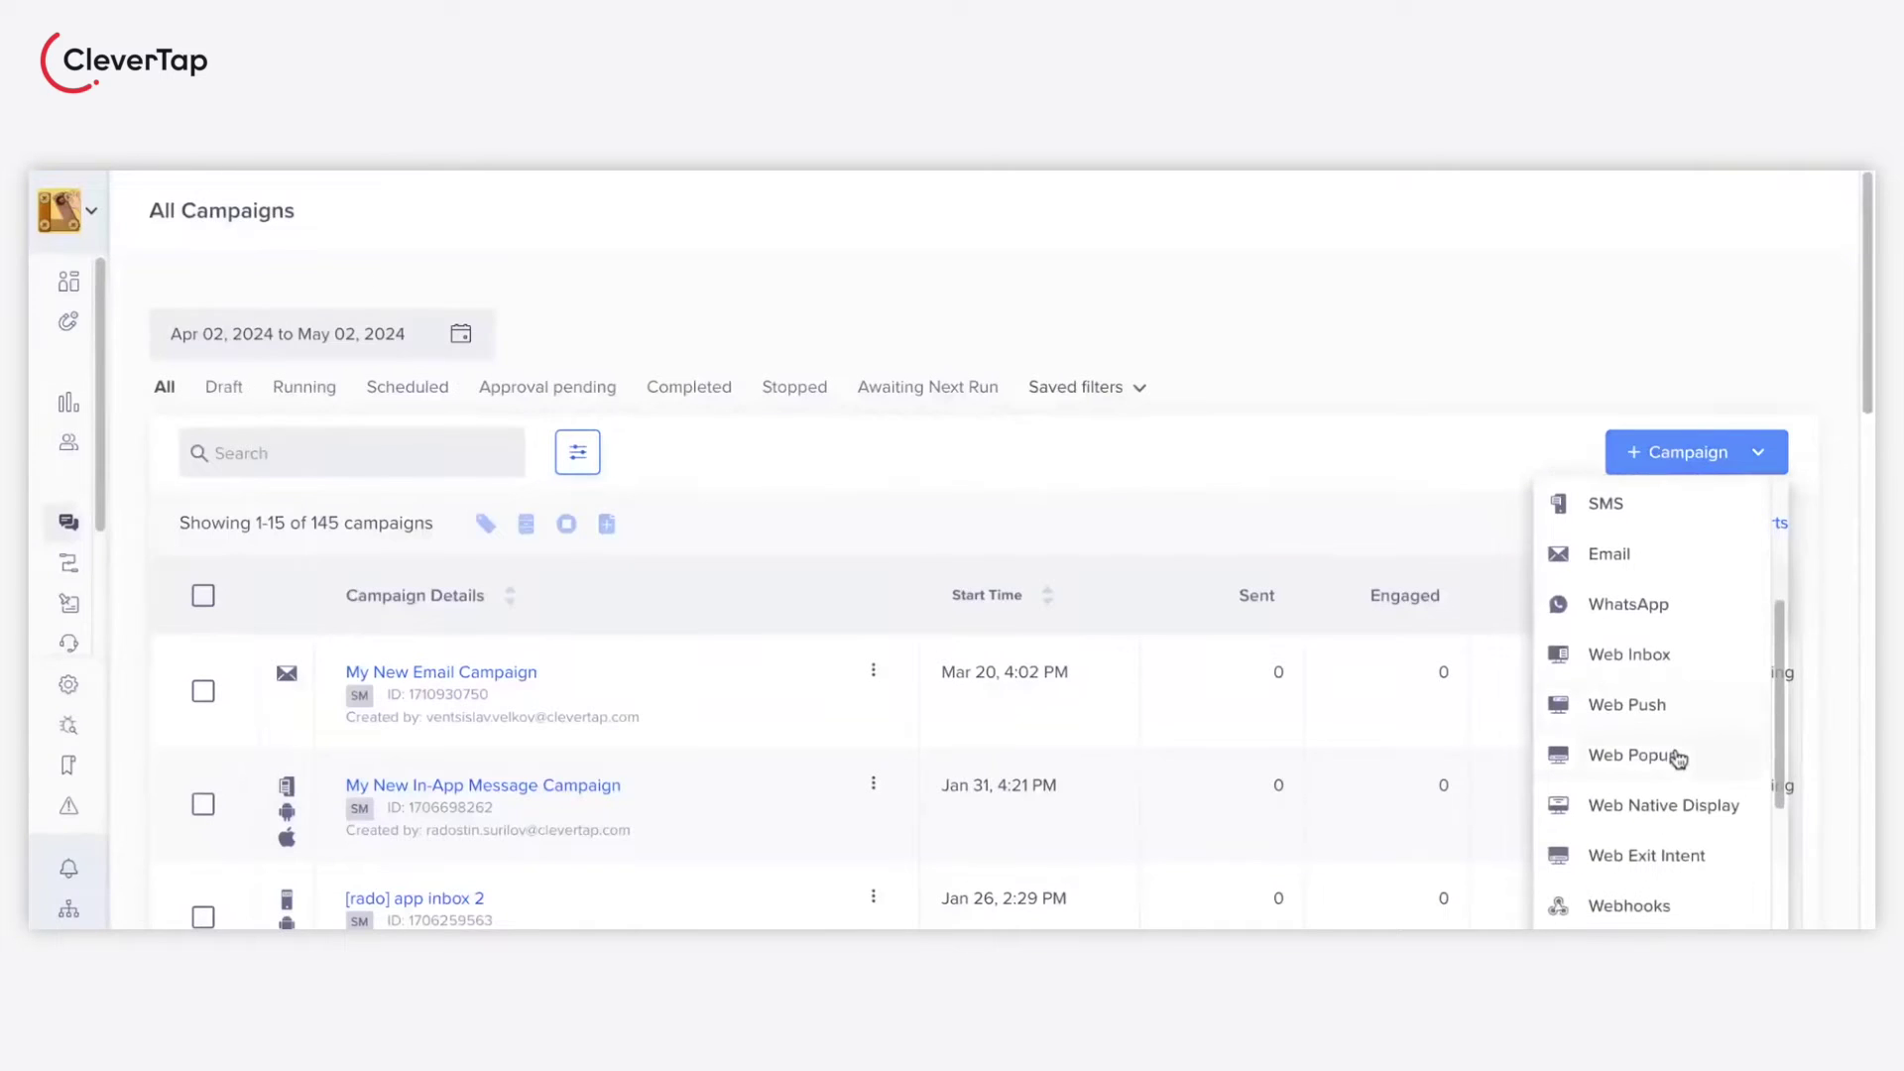
pyautogui.click(1677, 756)
pyautogui.scroll(-1, 770, 630)
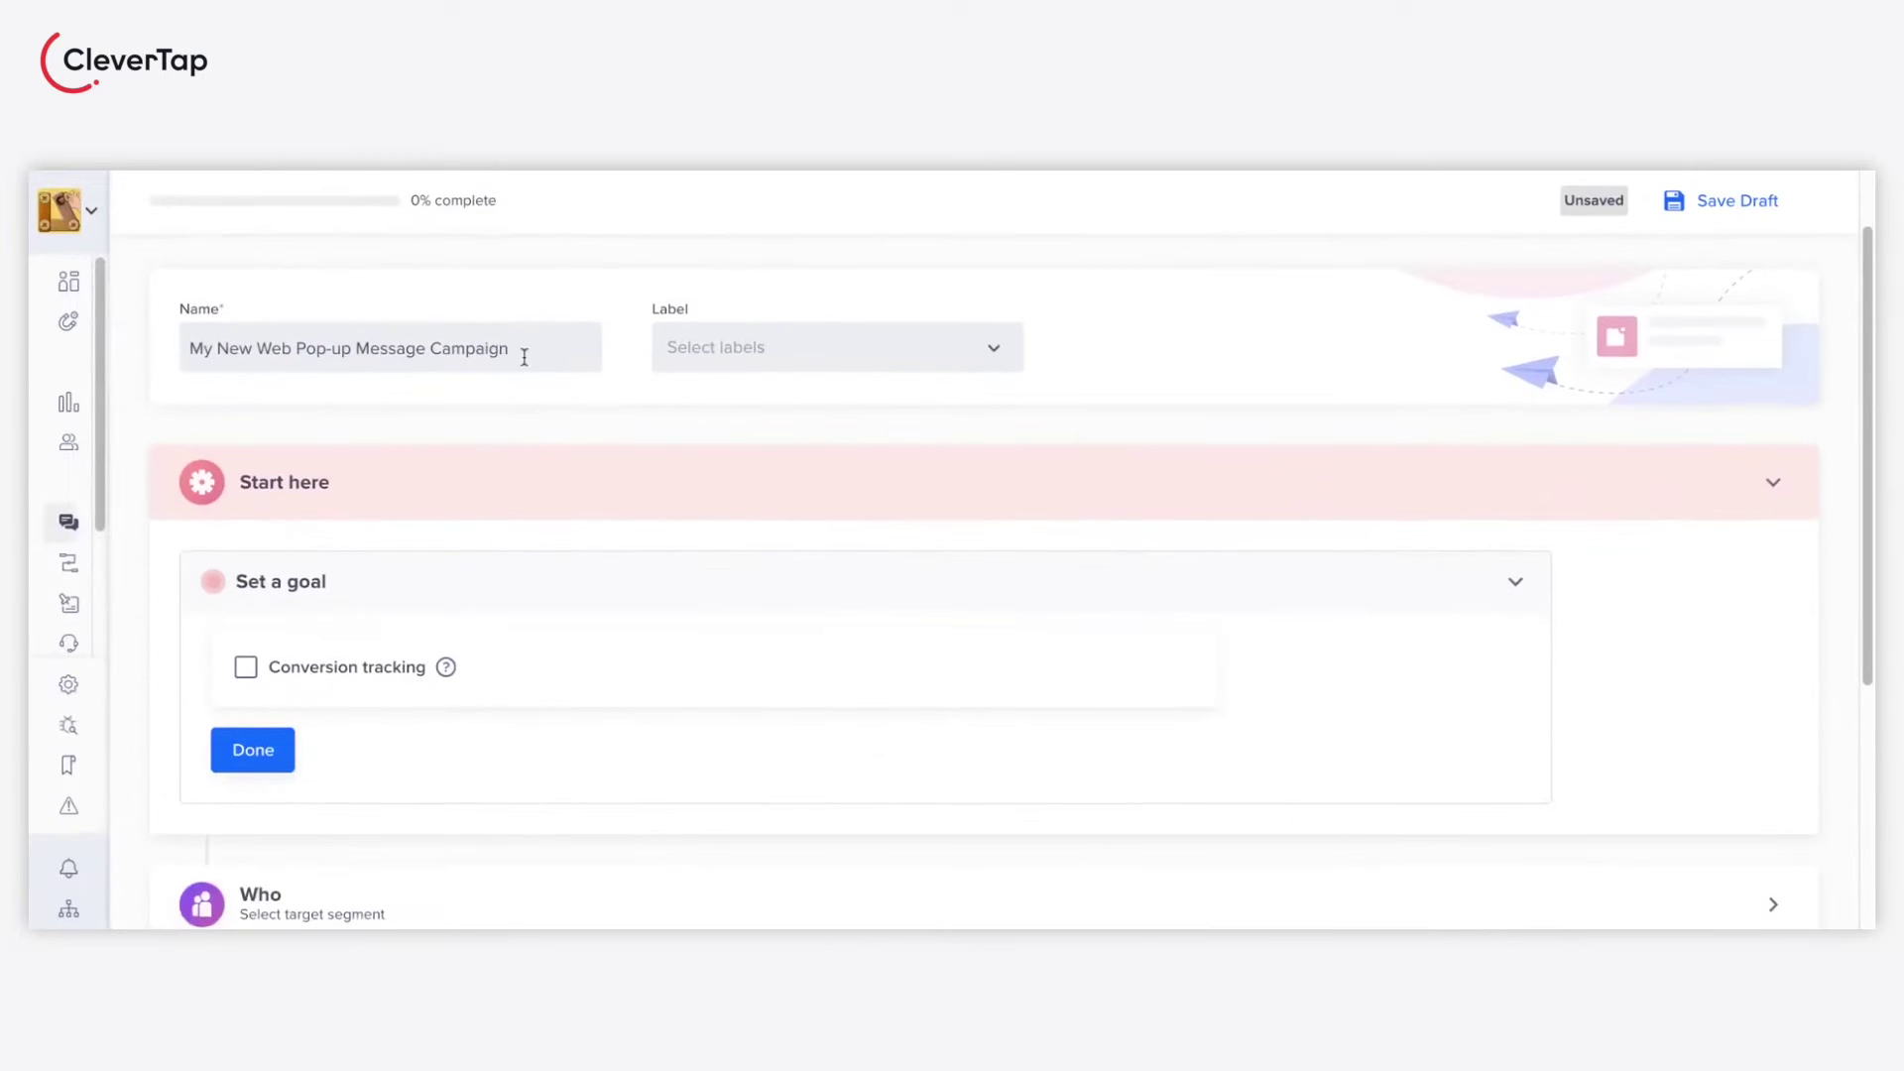
pyautogui.moveTo(524, 357); pyautogui.dragTo(178, 349)
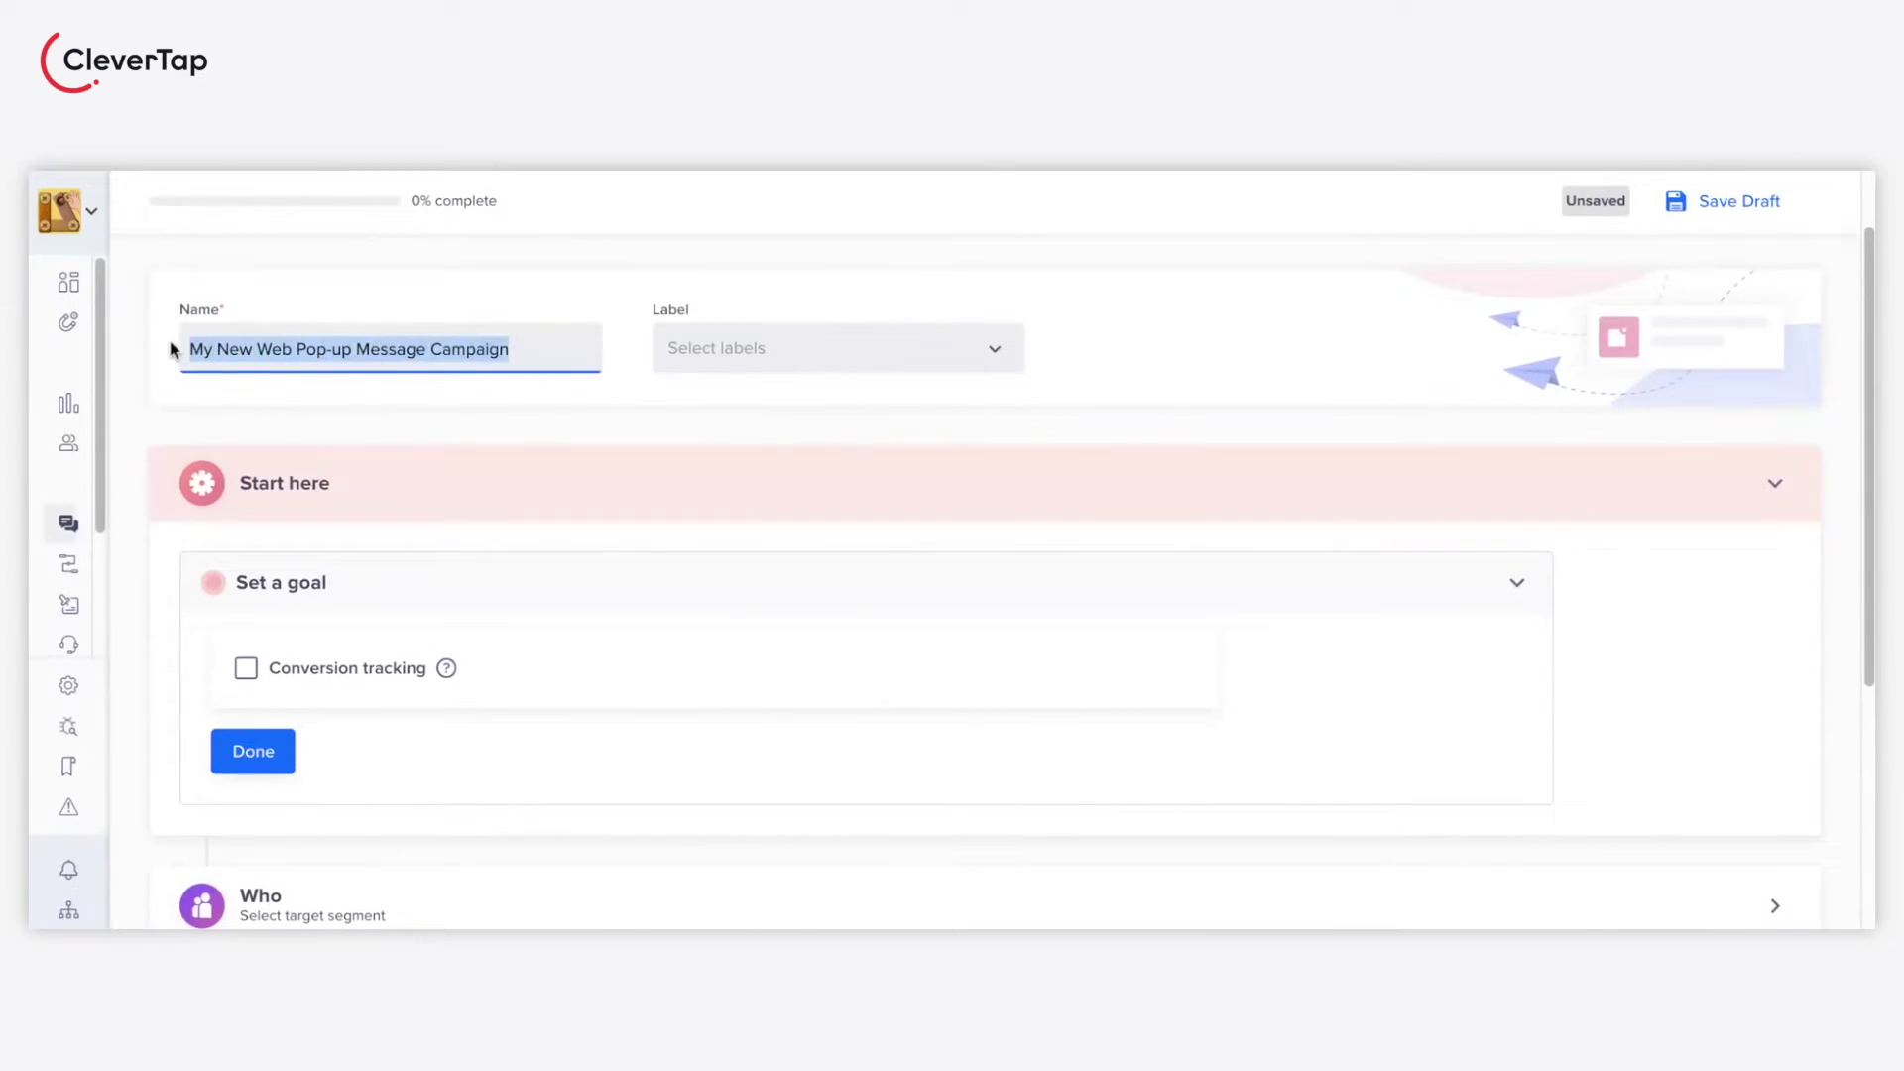
pyautogui.press('BackSpace')
pyautogui.write('BLACK FR')
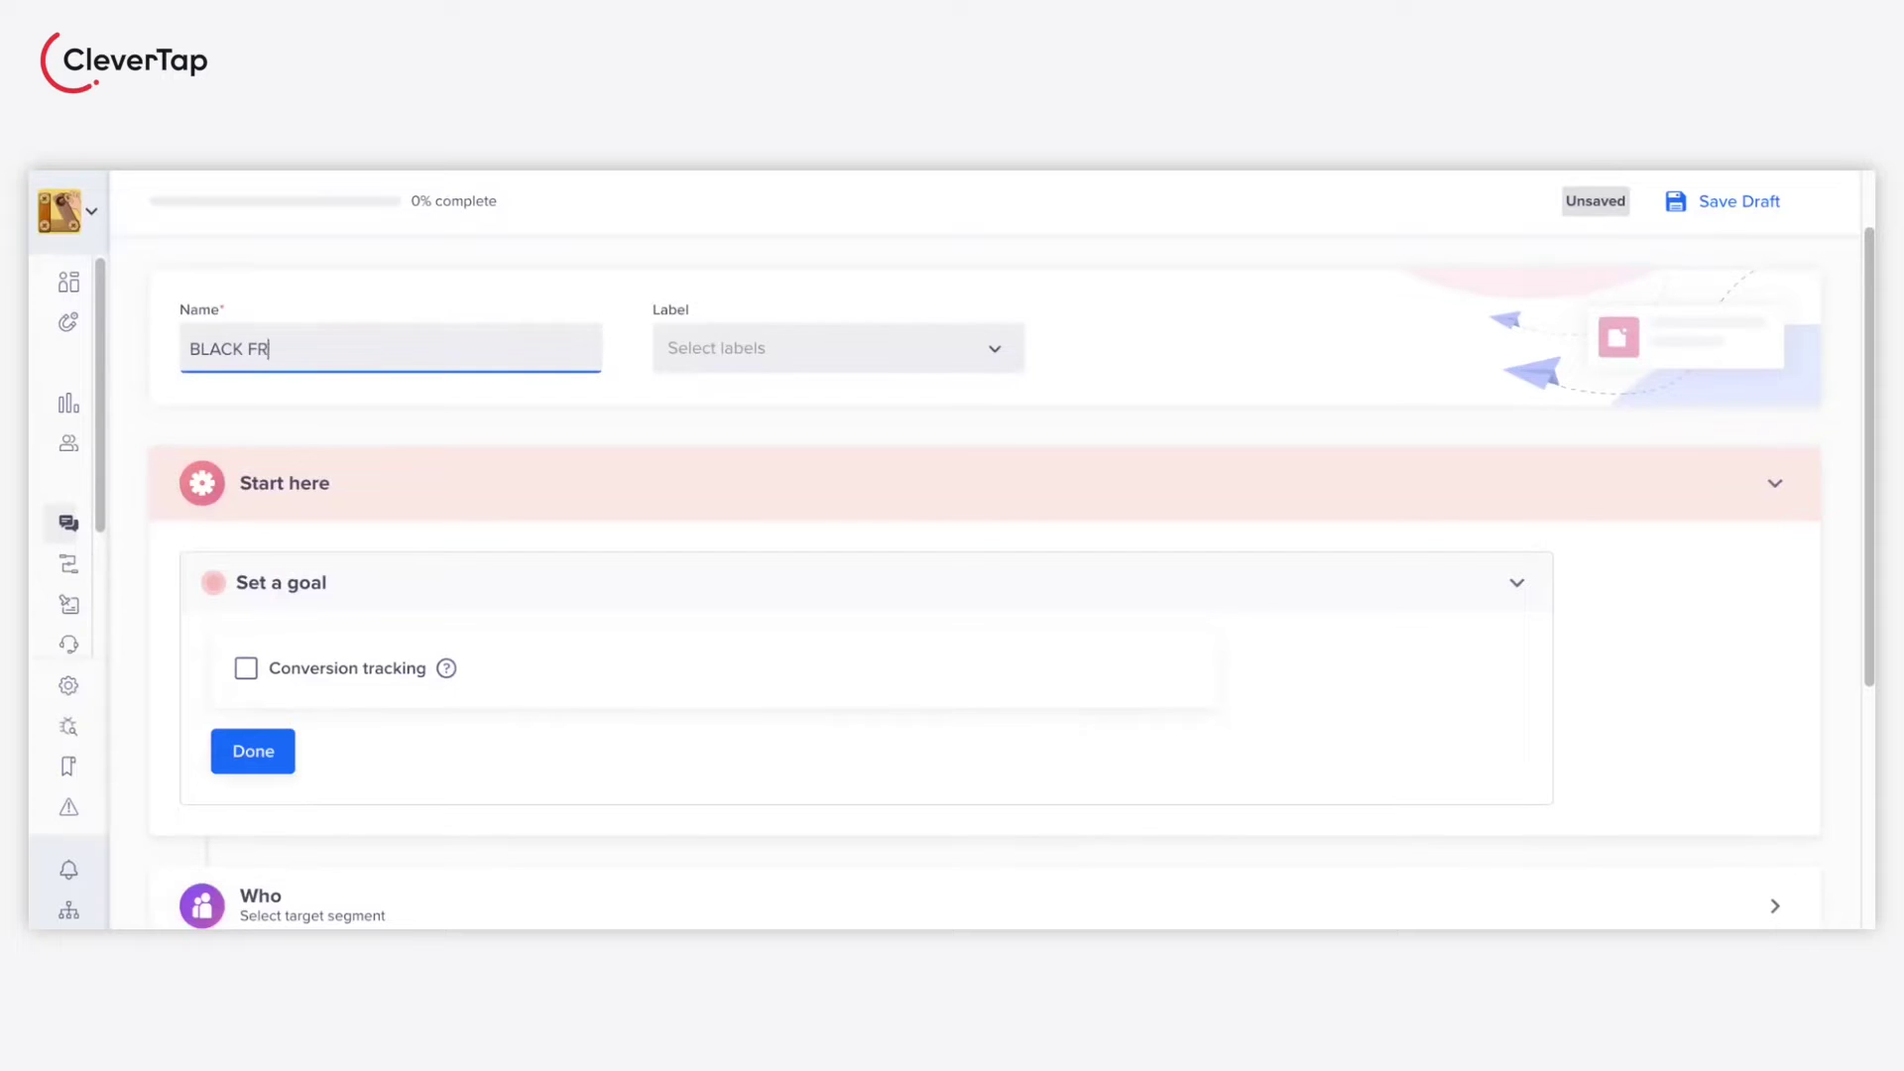
pyautogui.write('IDAY SALE')
# - Turn on conversion tracking for Charged events over a 5-day window
pyautogui.scroll(-2, 678, 392)
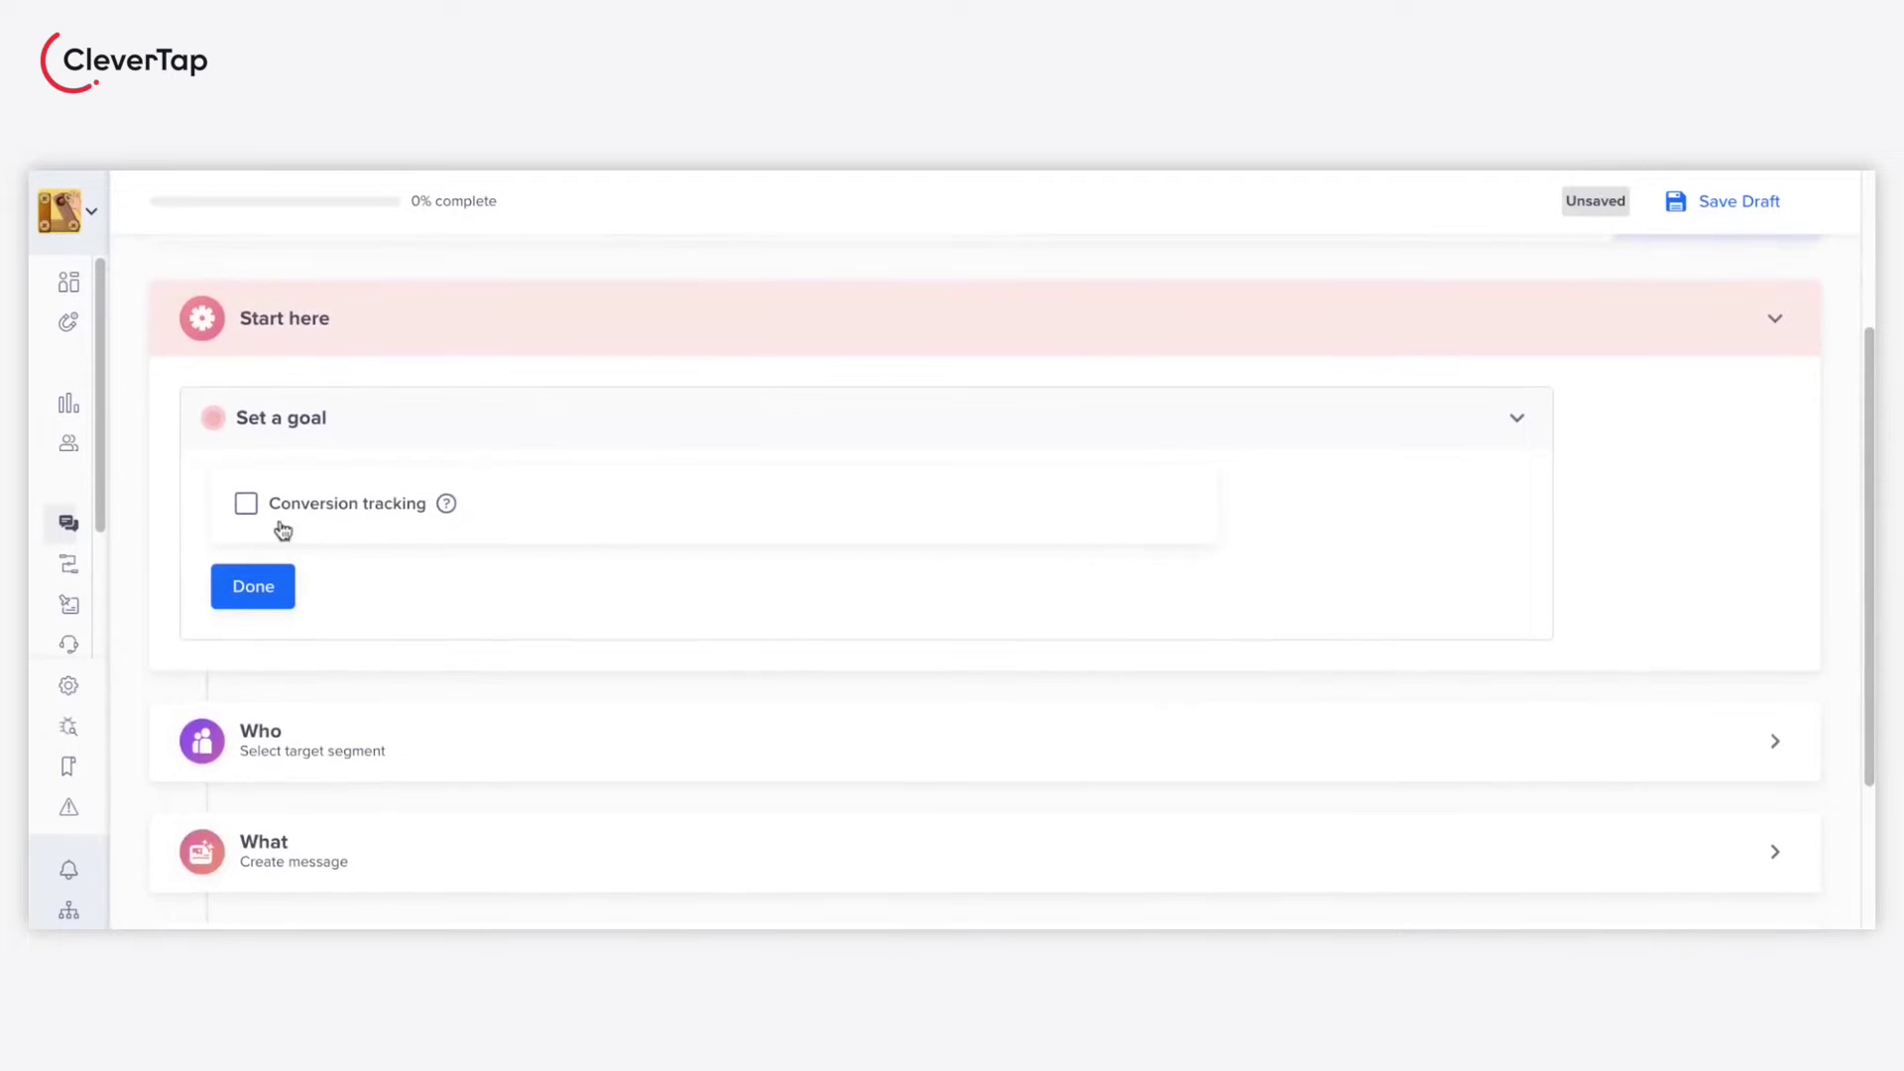
pyautogui.click(246, 505)
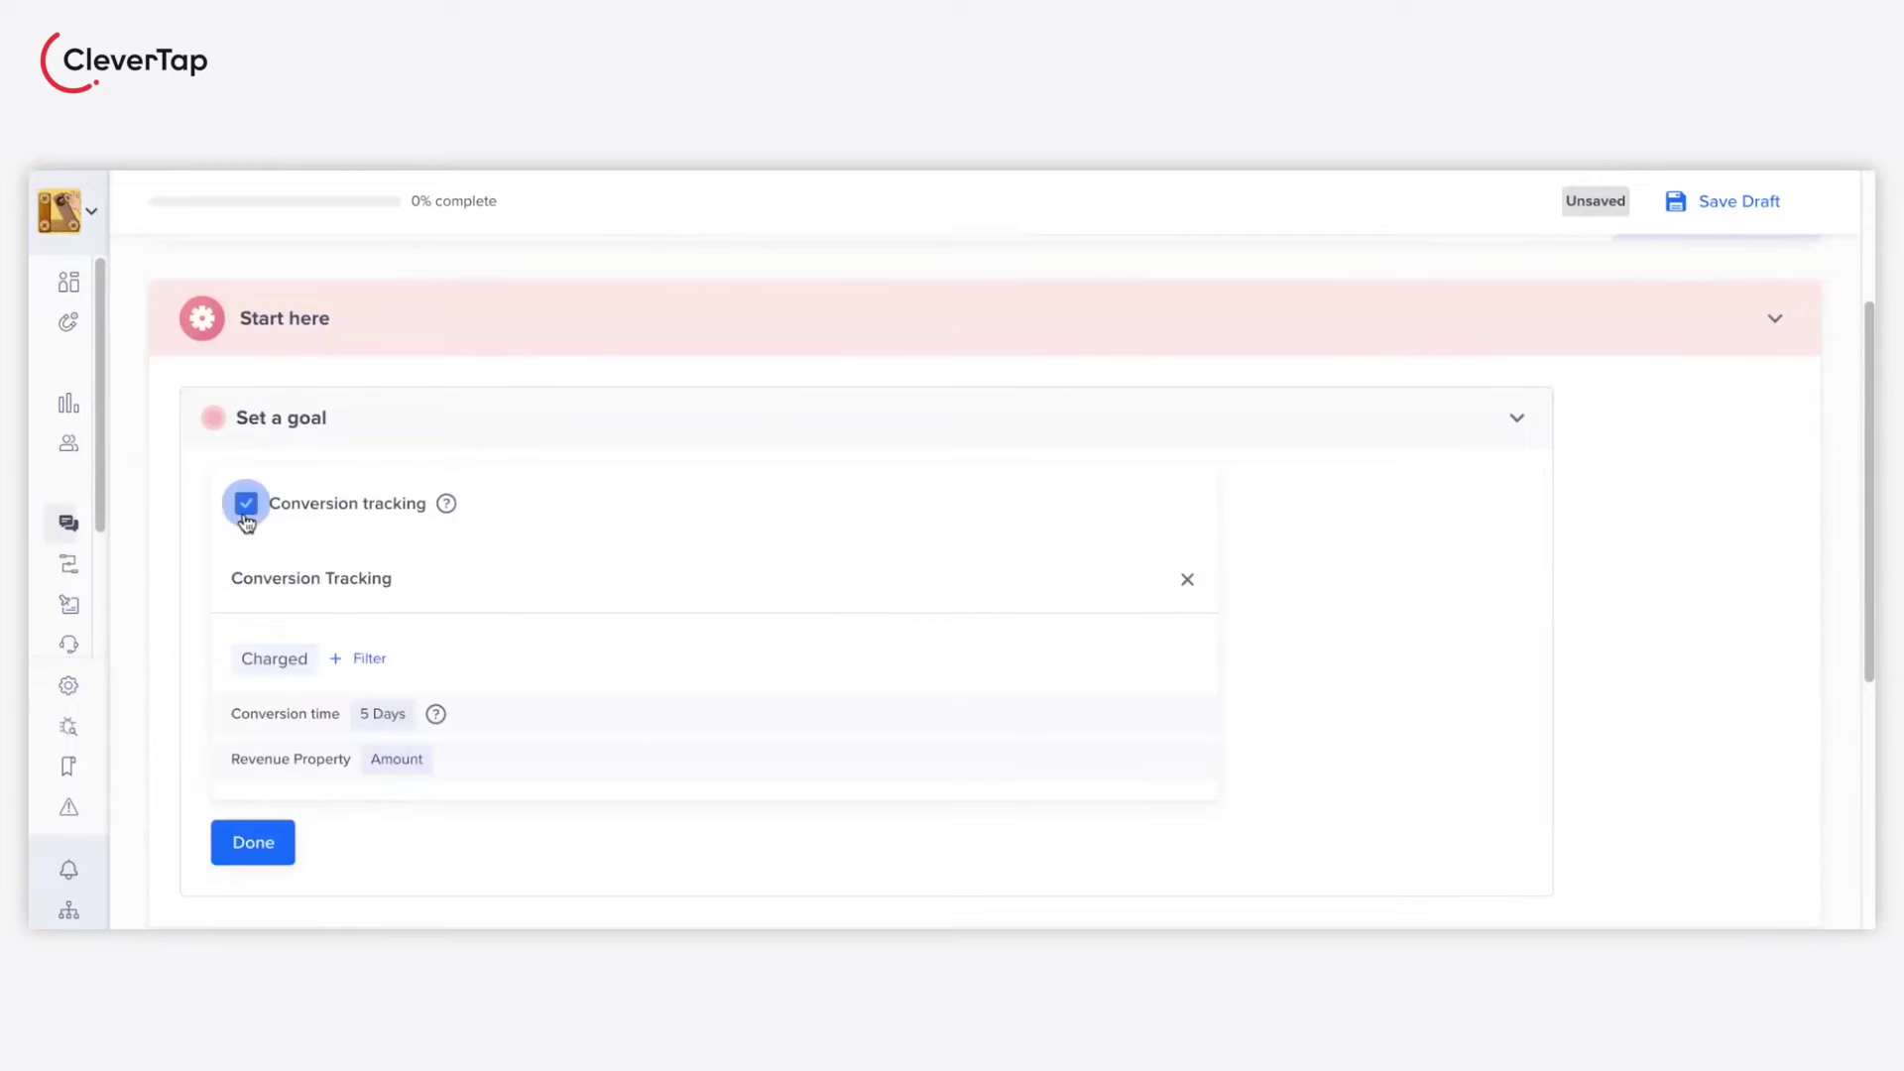
pyautogui.scroll(-2, 342, 641)
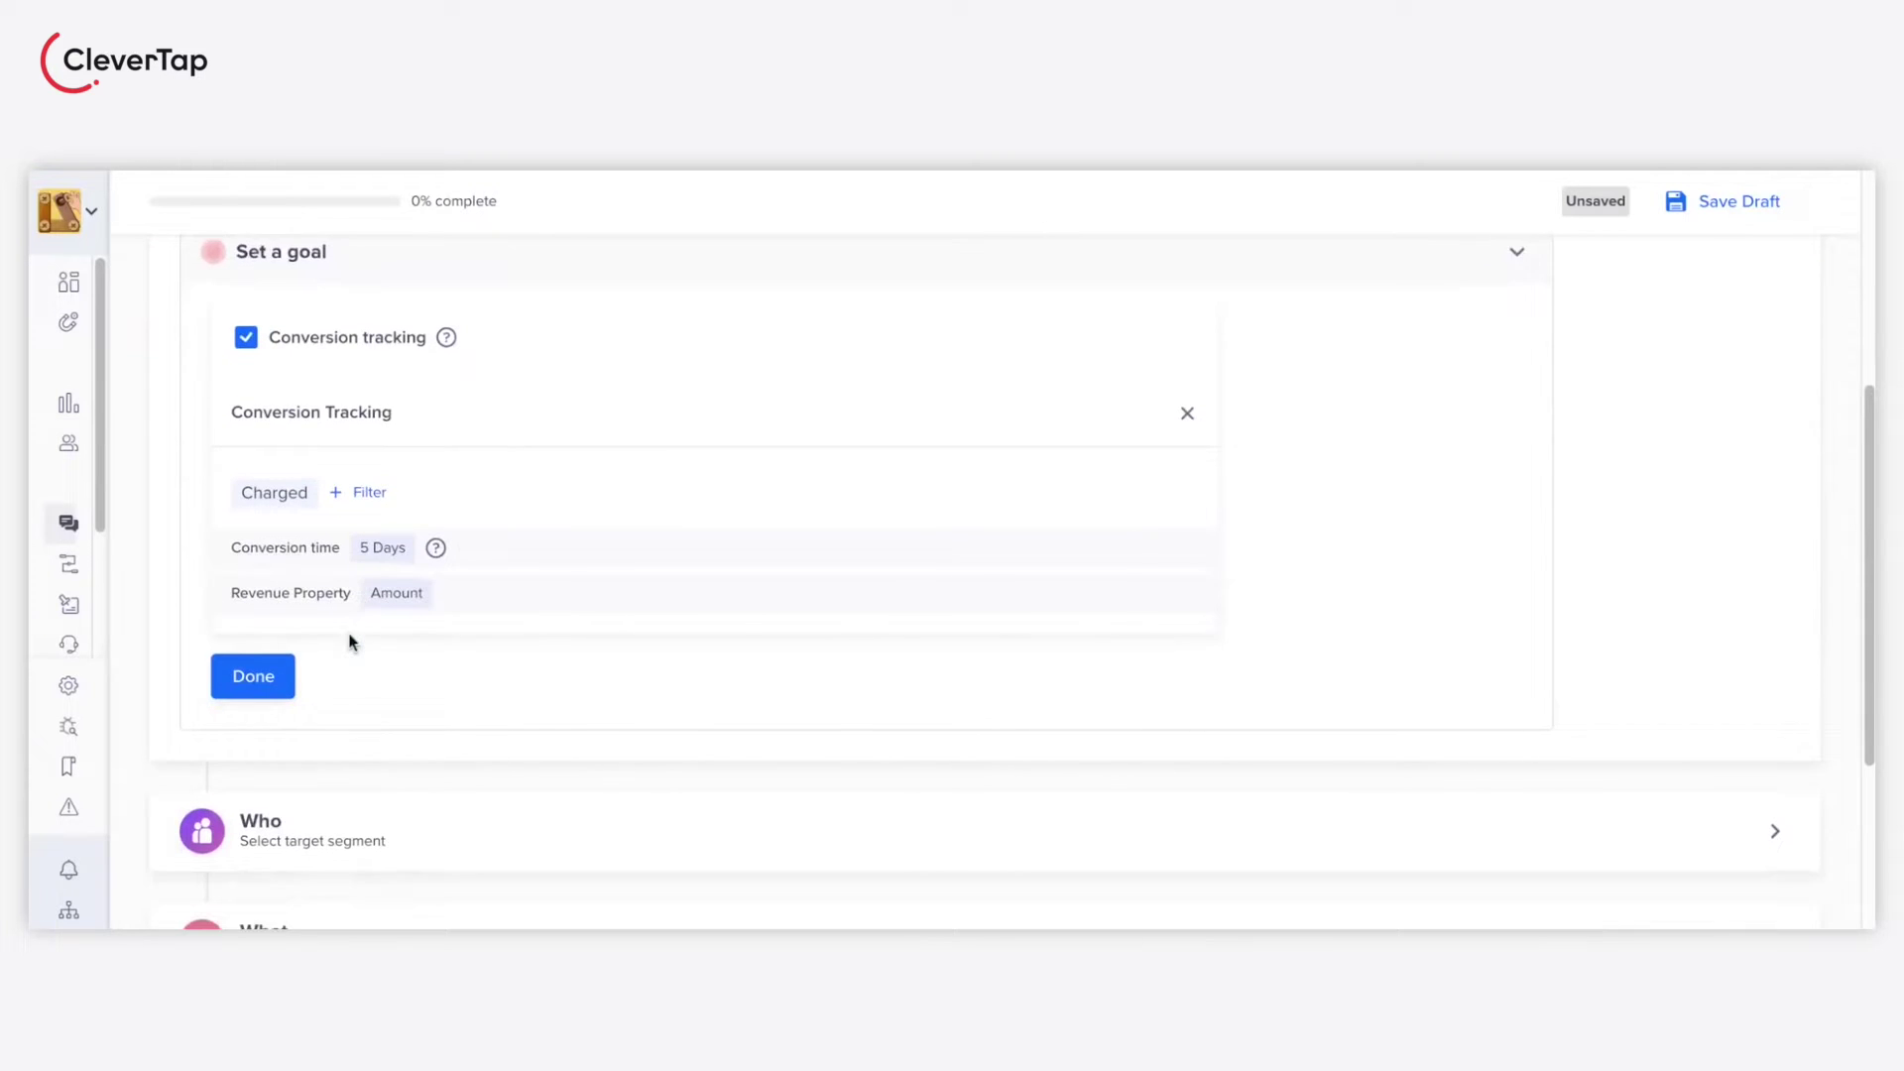
pyautogui.scroll(-1, 349, 641)
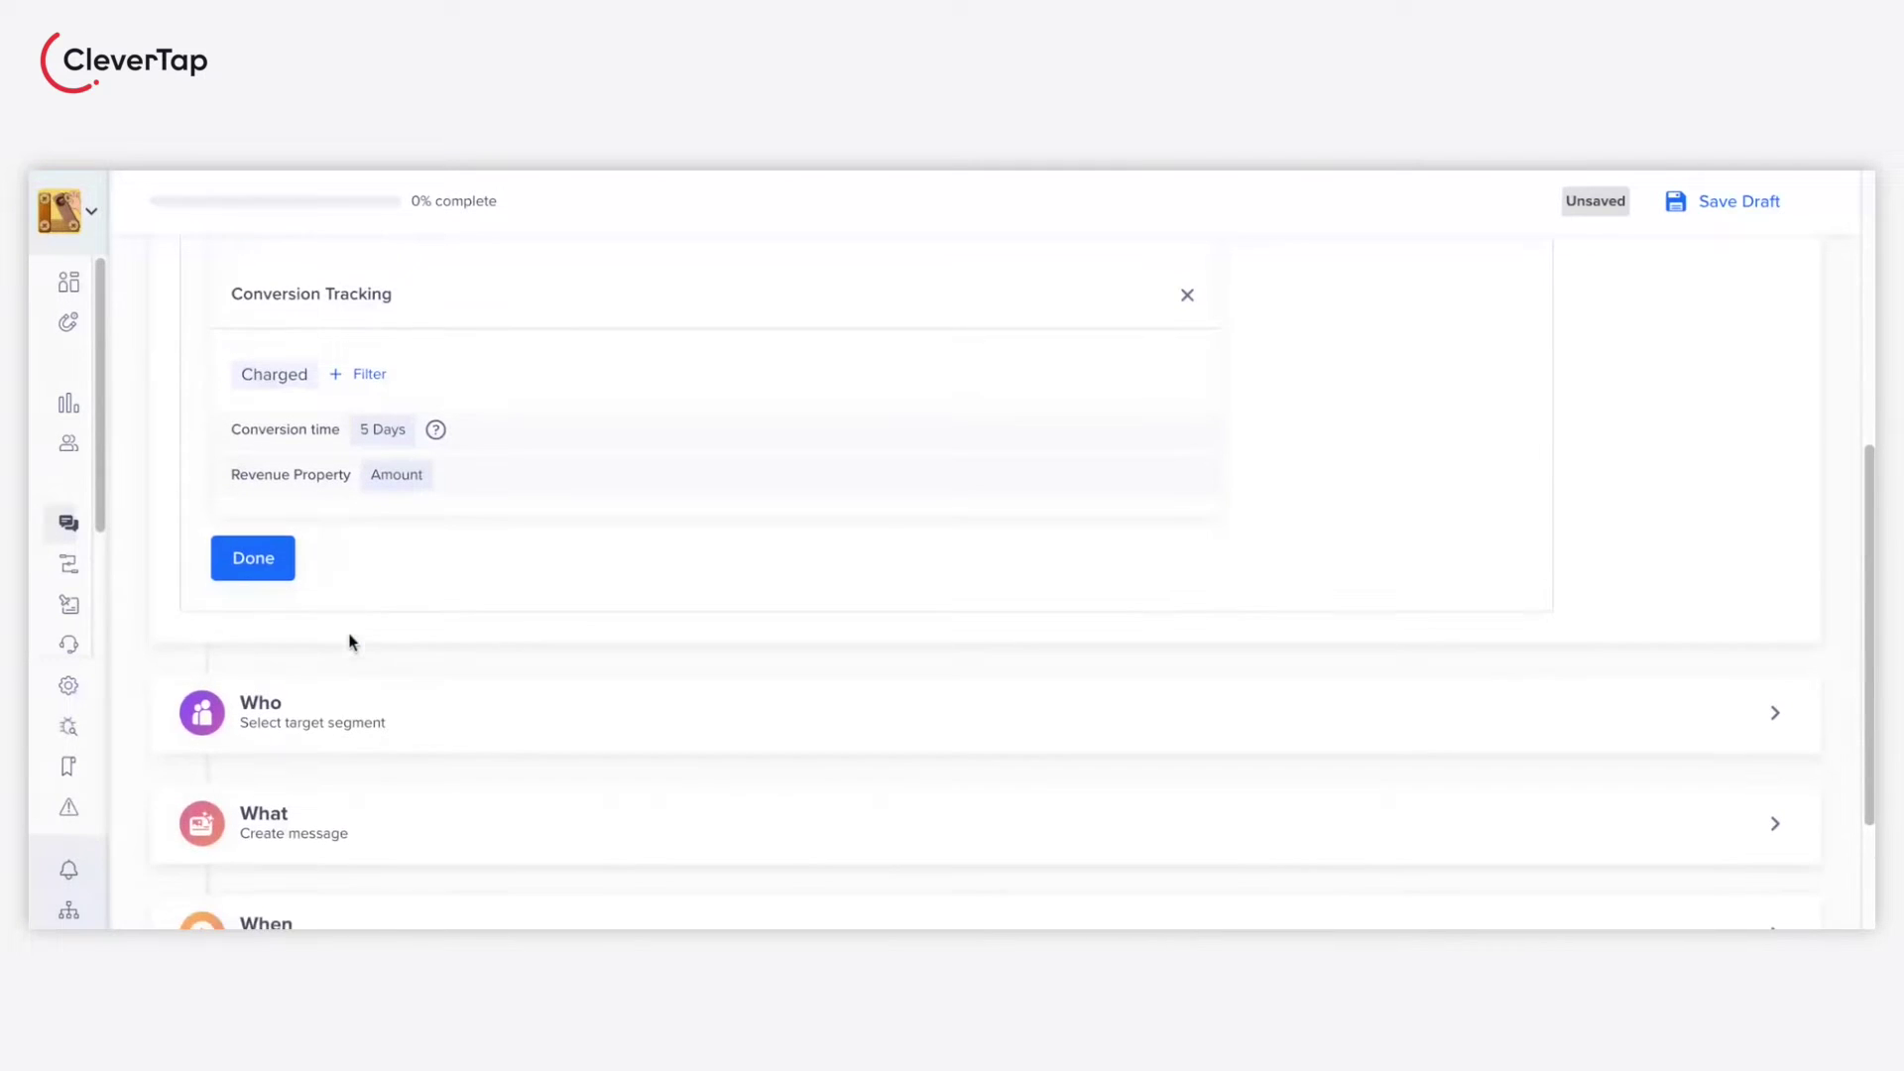
# - Confirm the conversion goal and filter the target audience by past behavior and properties
pyautogui.click(250, 561)
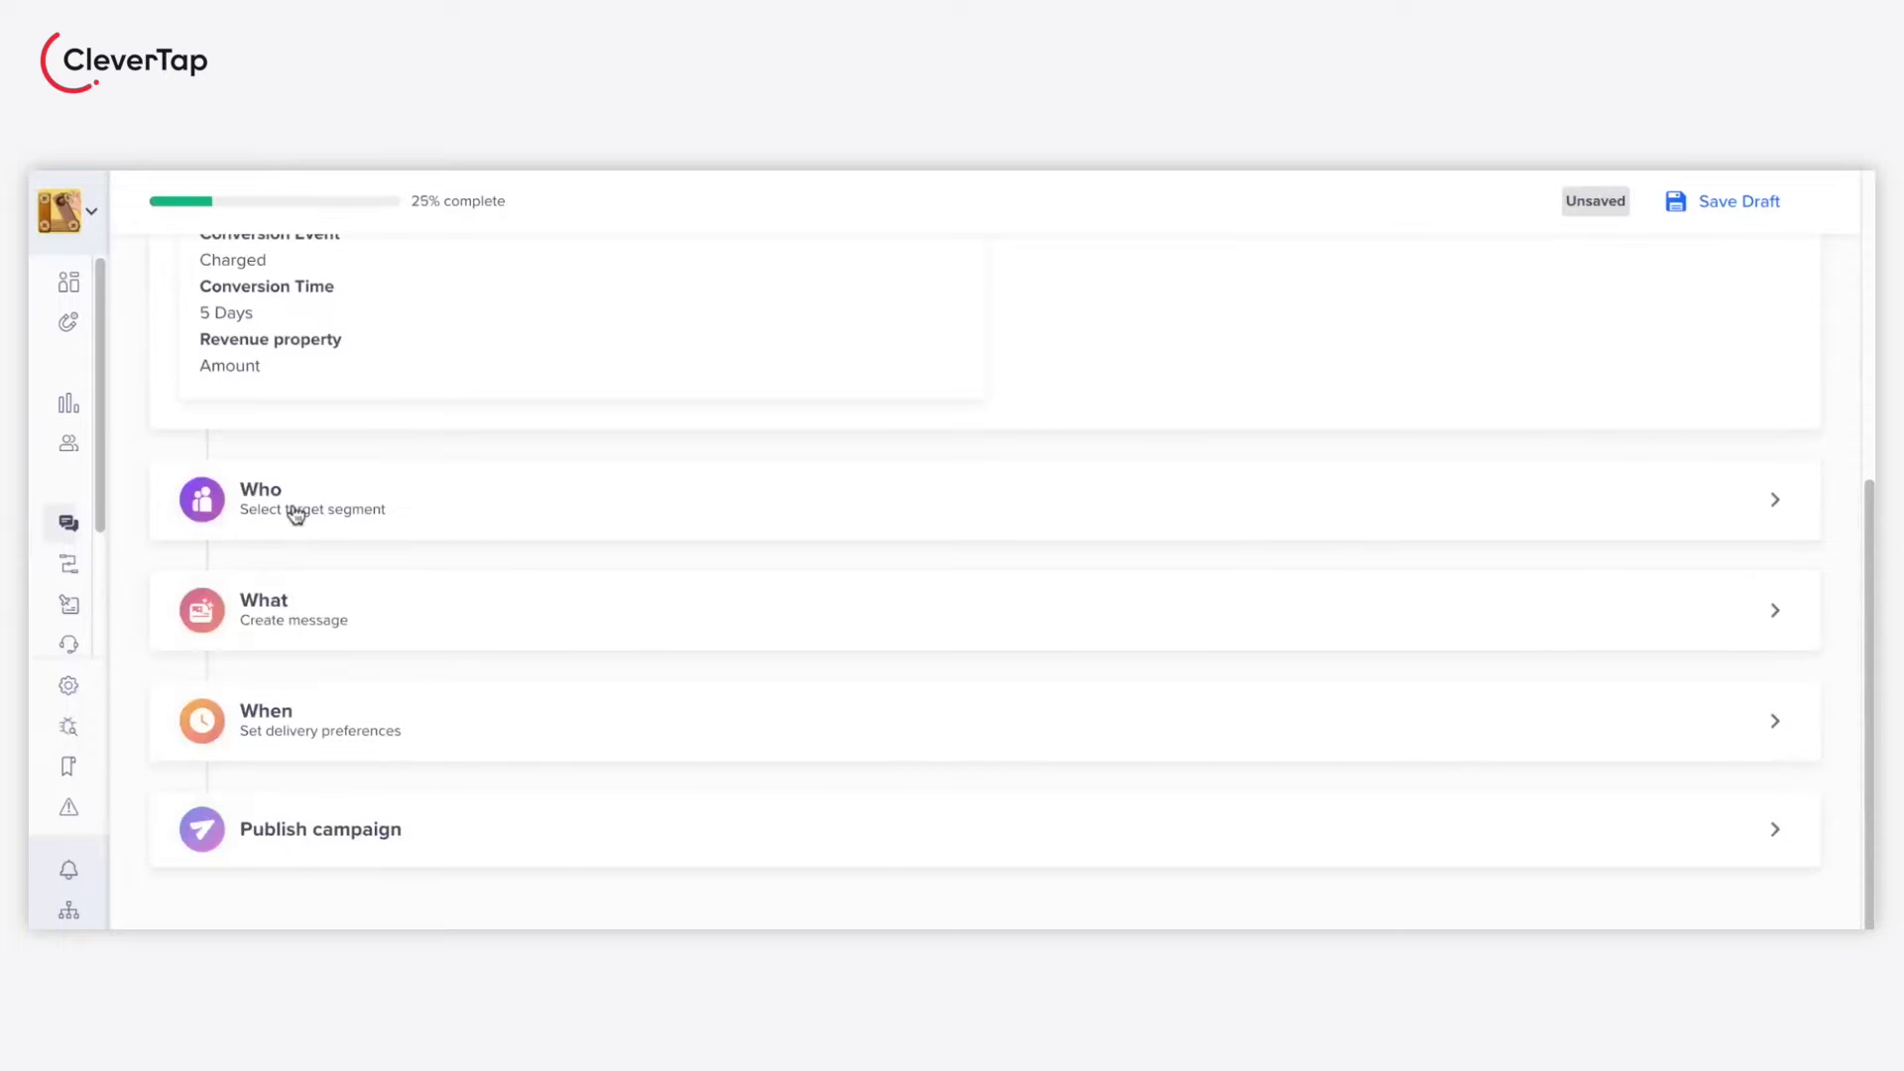
pyautogui.click(295, 511)
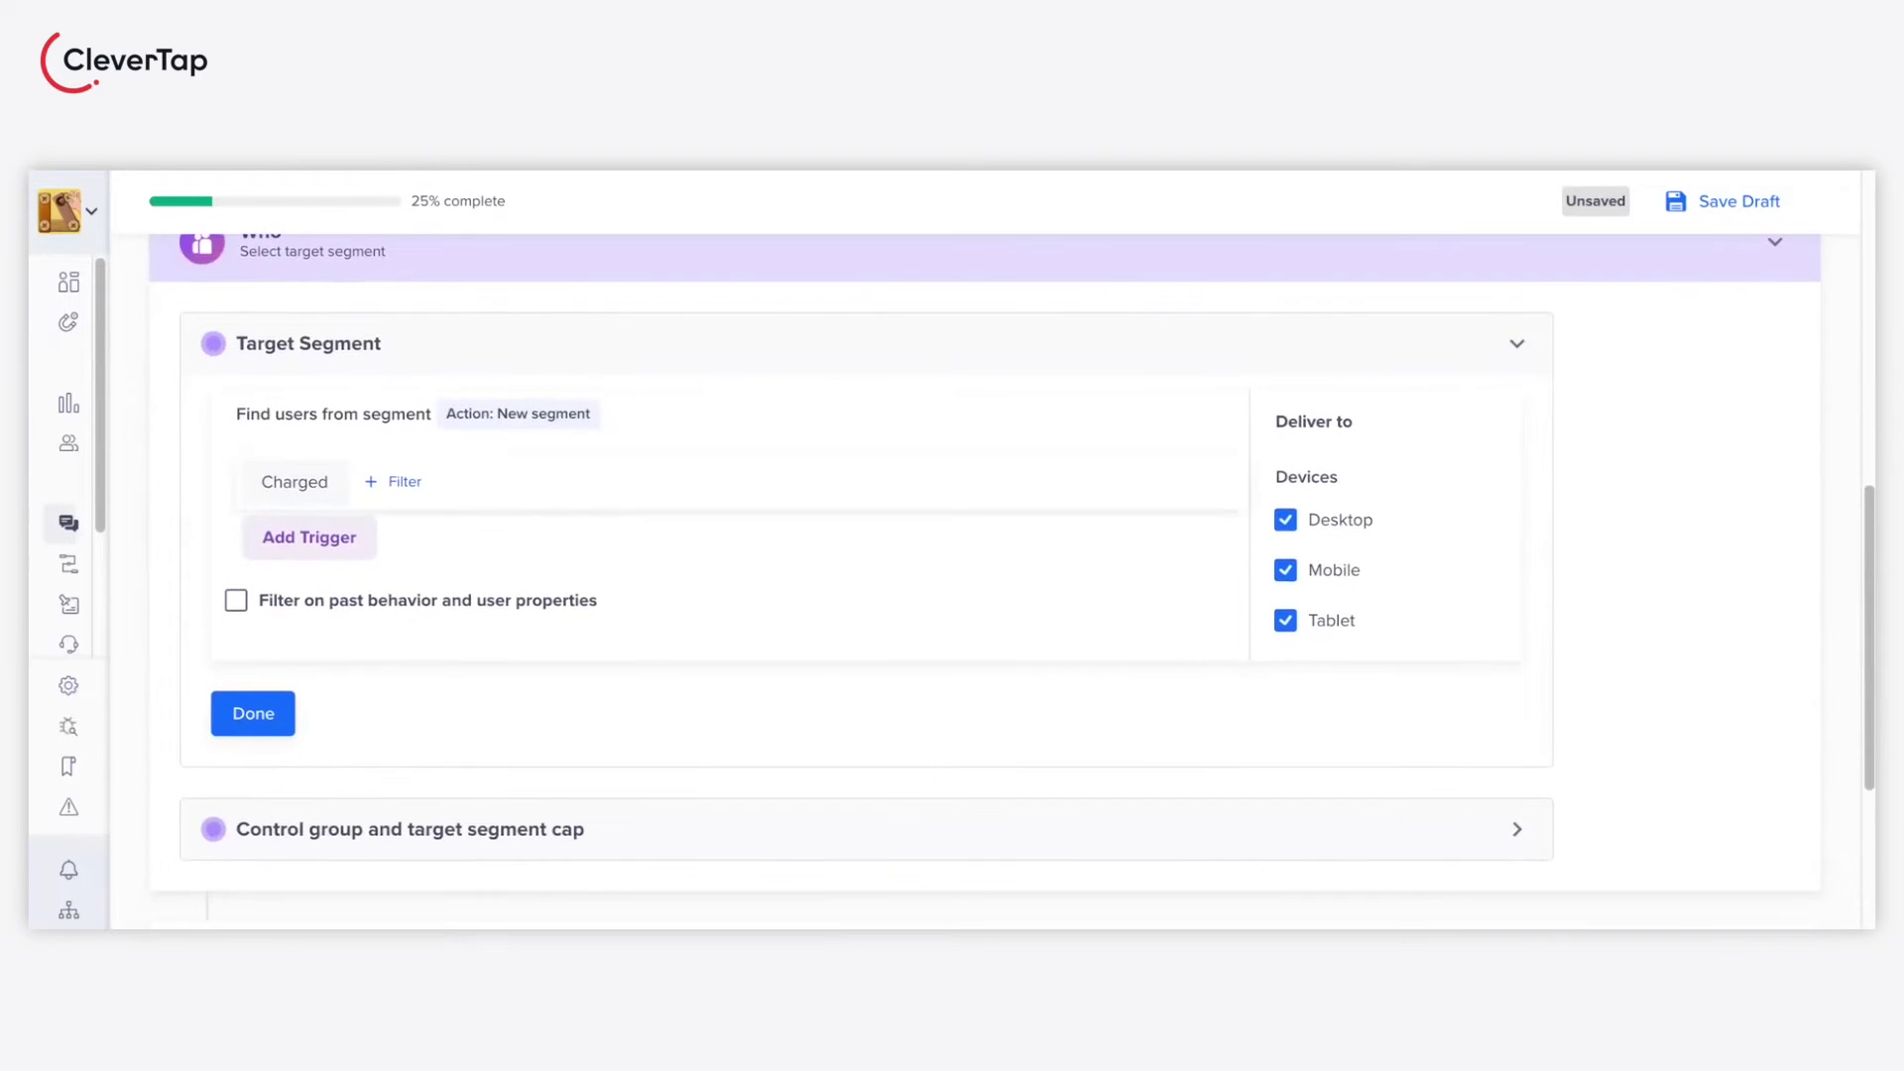
pyautogui.click(236, 602)
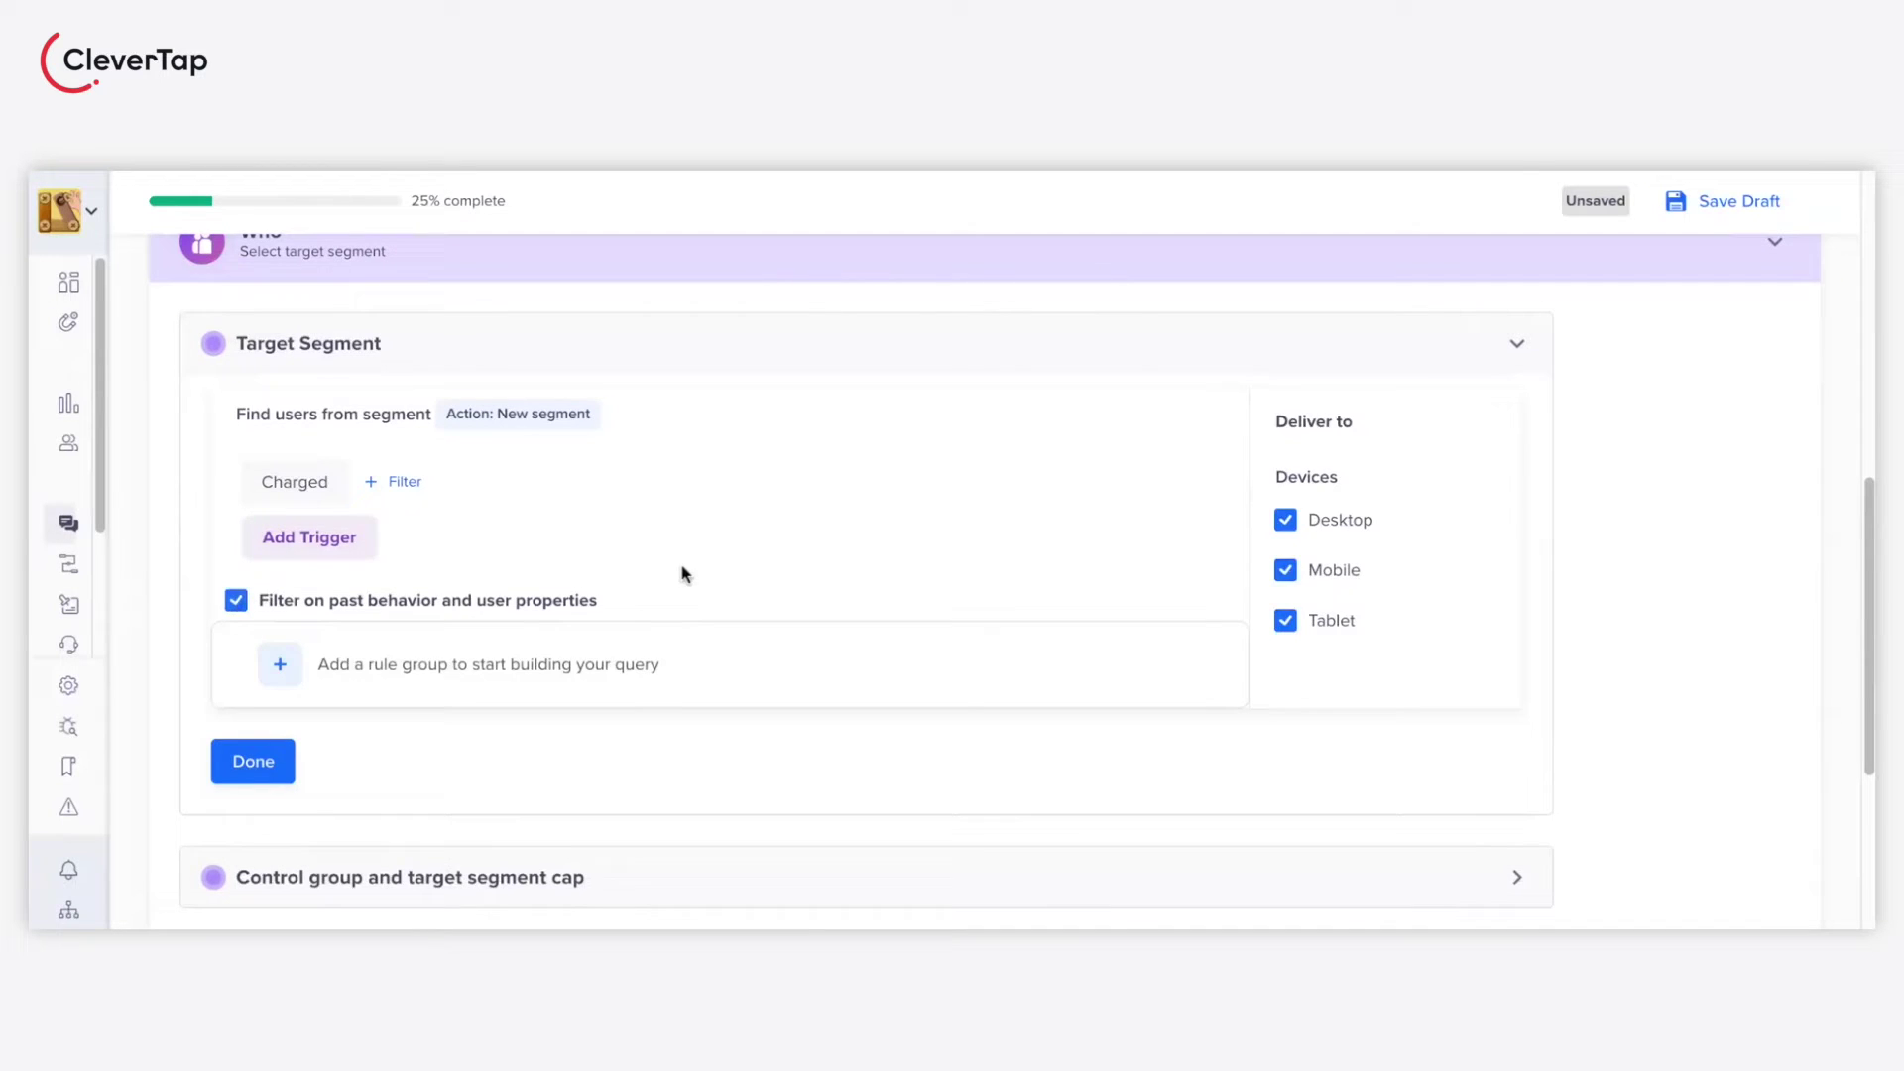
pyautogui.scroll(-3, 683, 573)
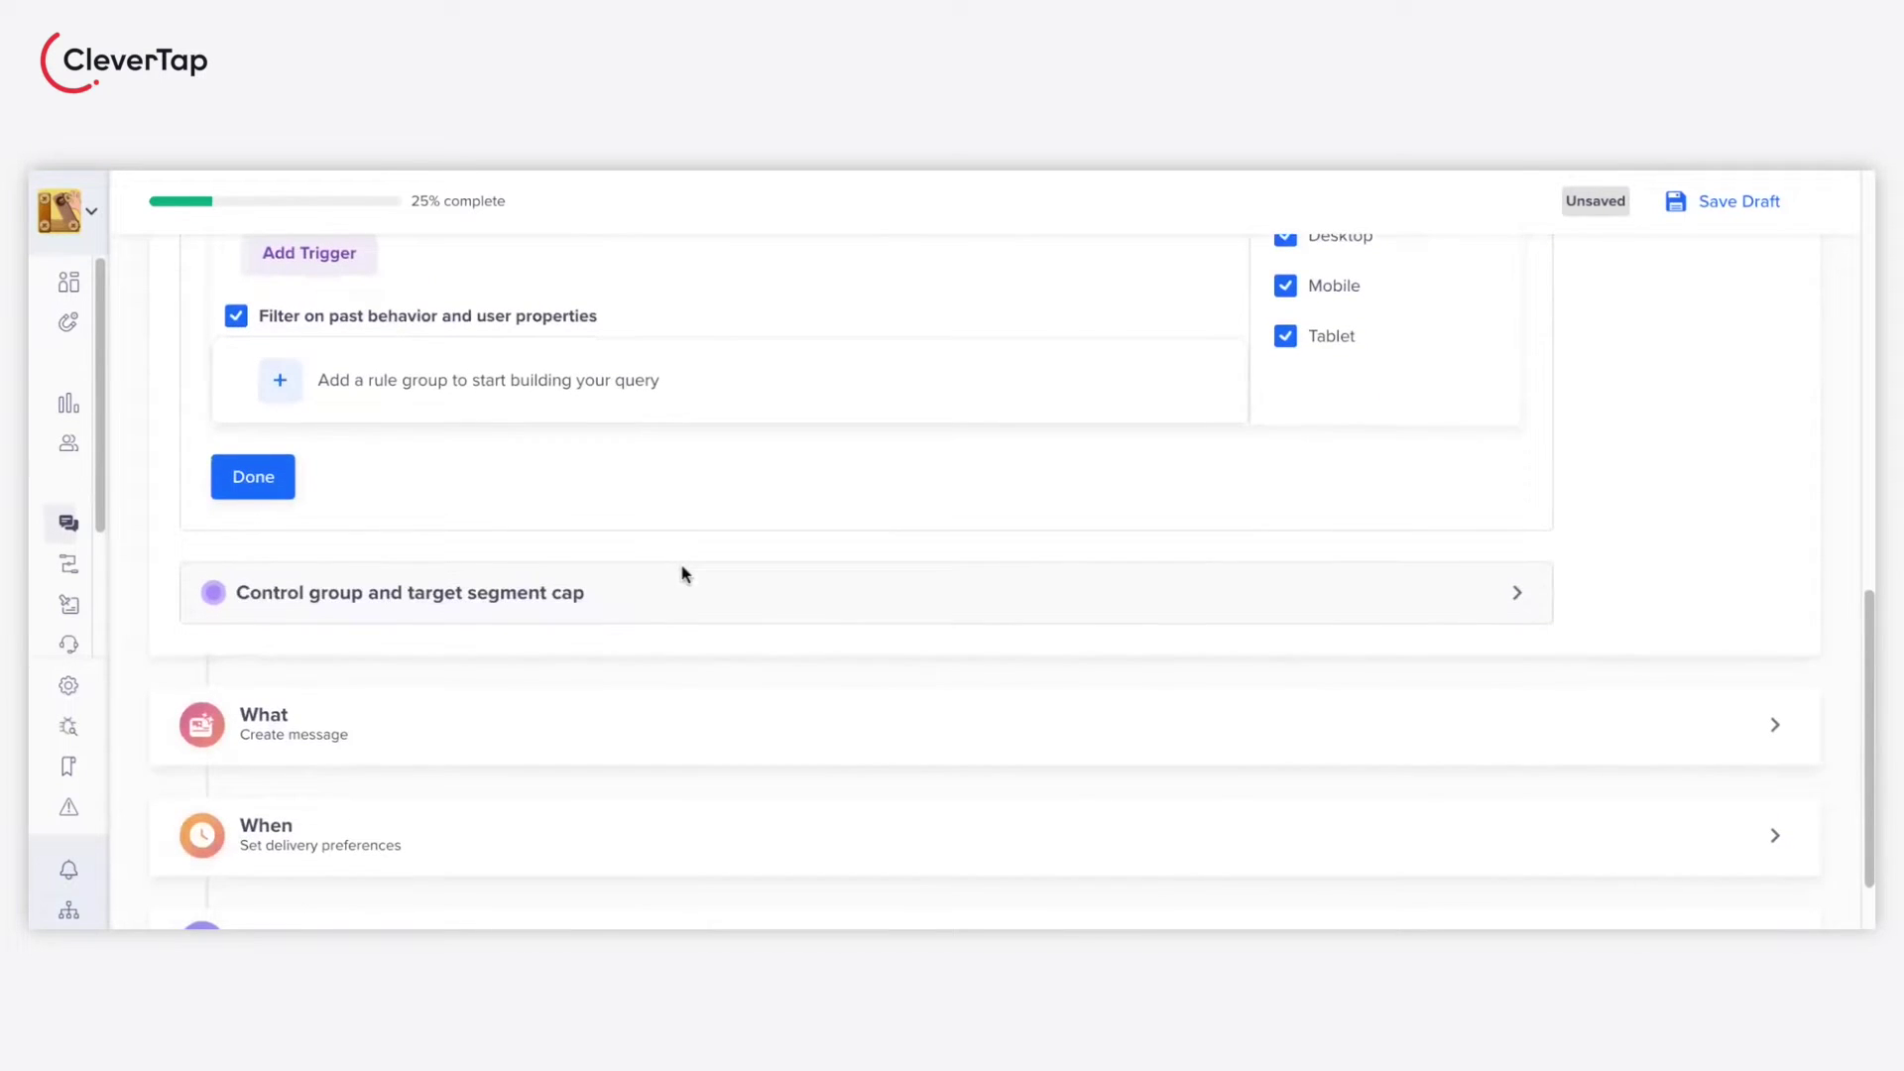
pyautogui.click(264, 486)
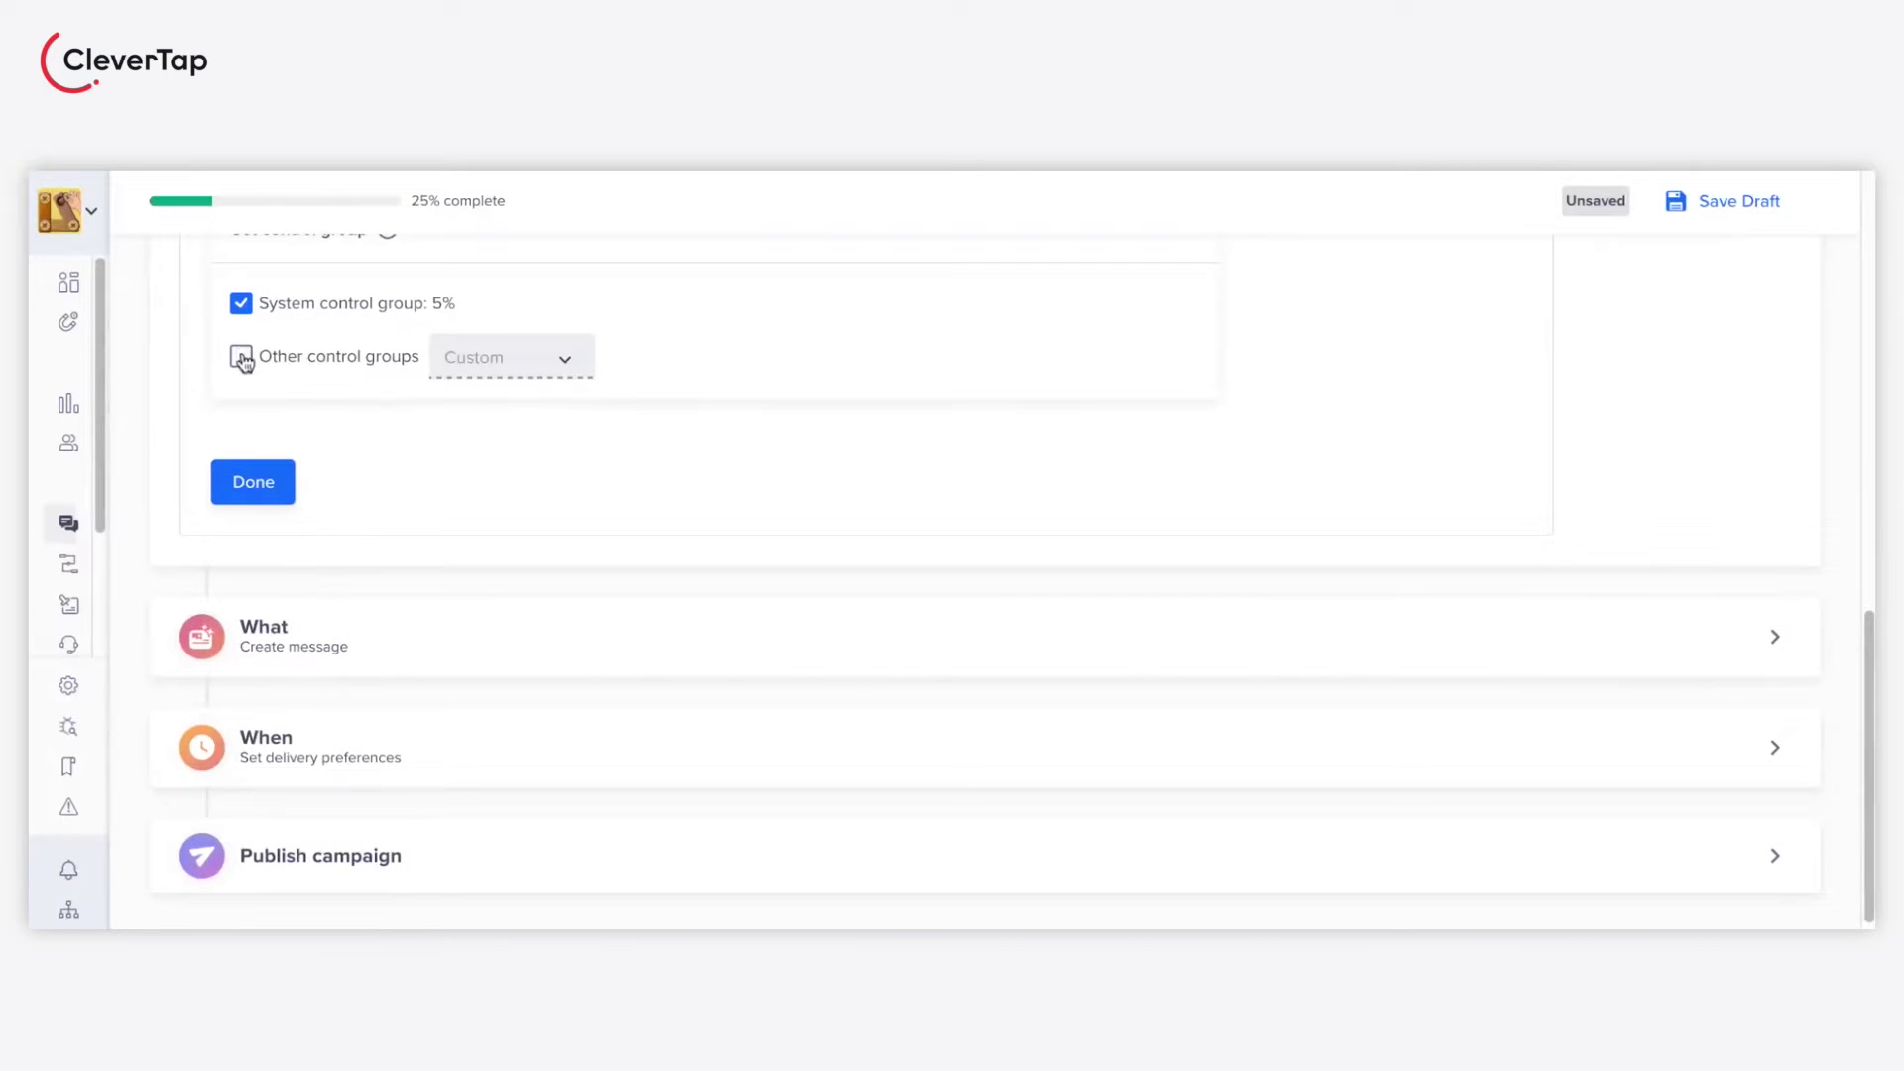
# - Confirm the control groups, keep Single Message, and start from the Blank drag-and-drop template
pyautogui.click(253, 482)
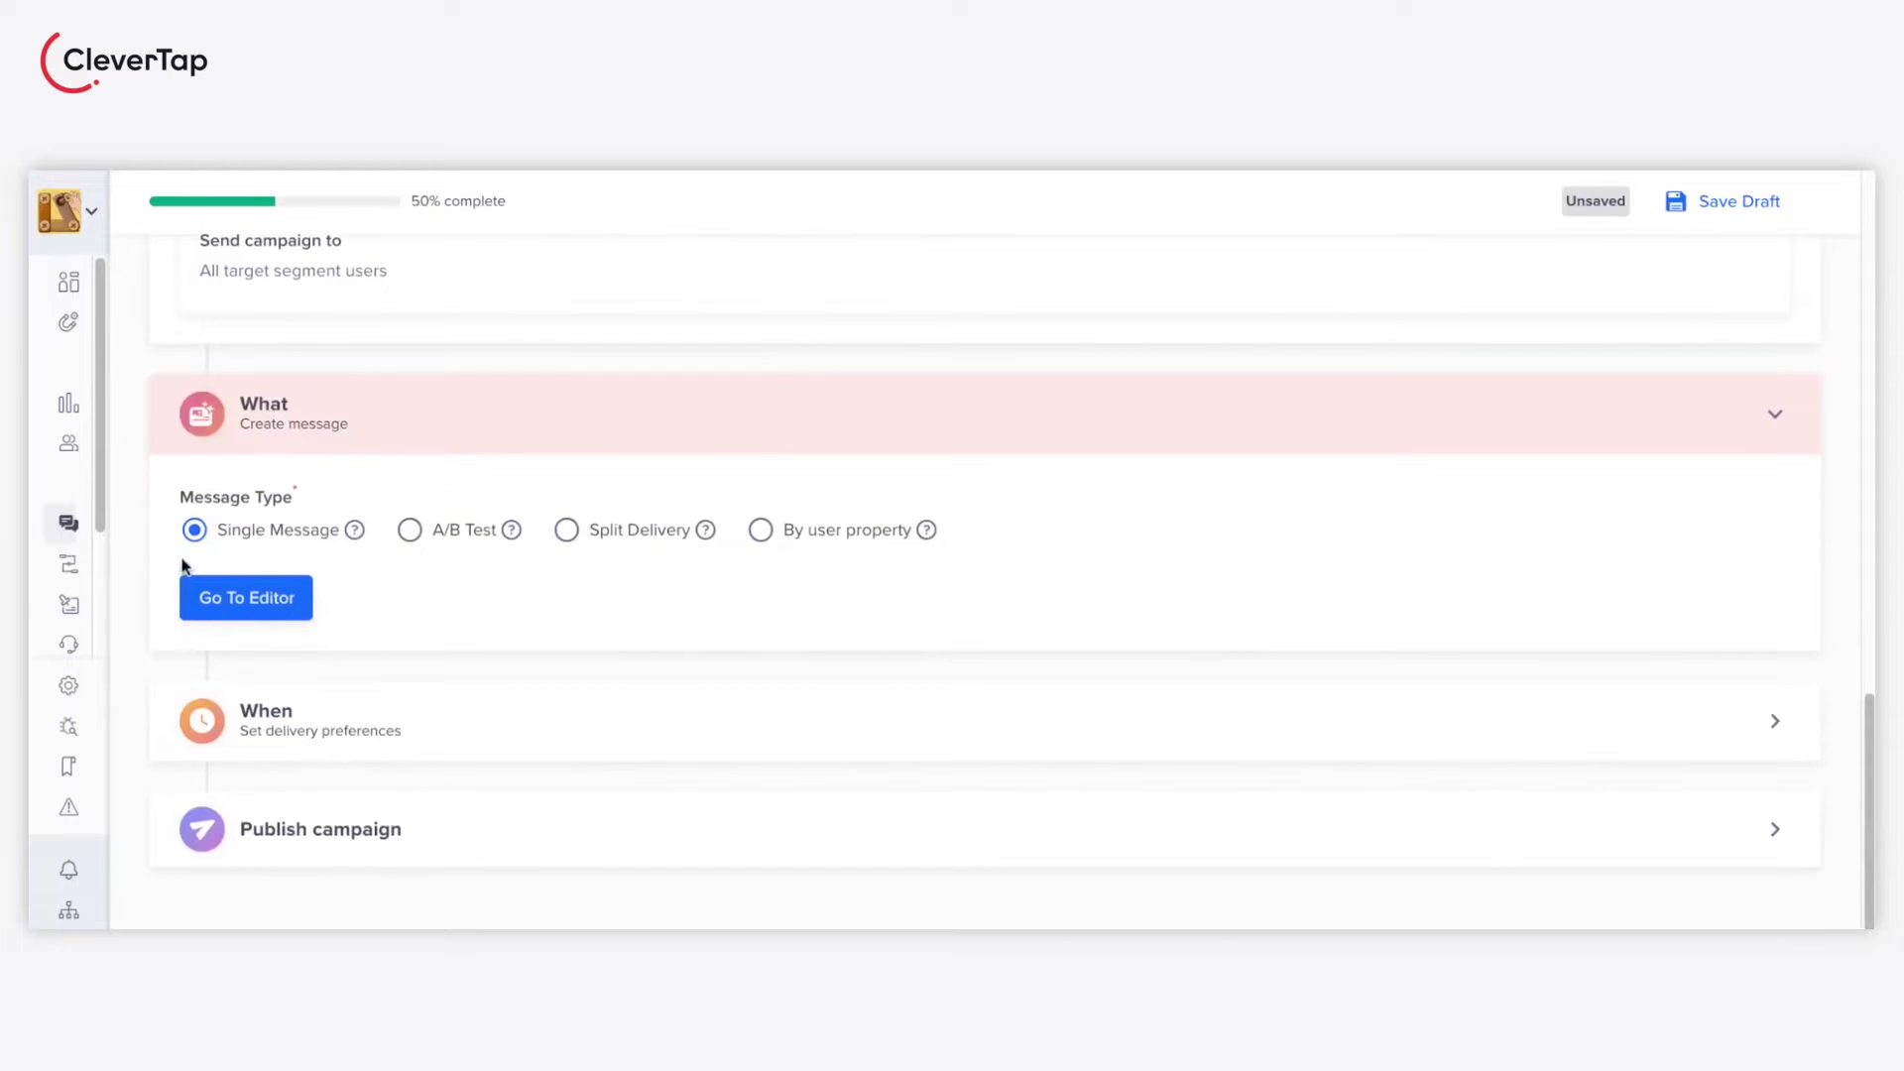
pyautogui.click(191, 535)
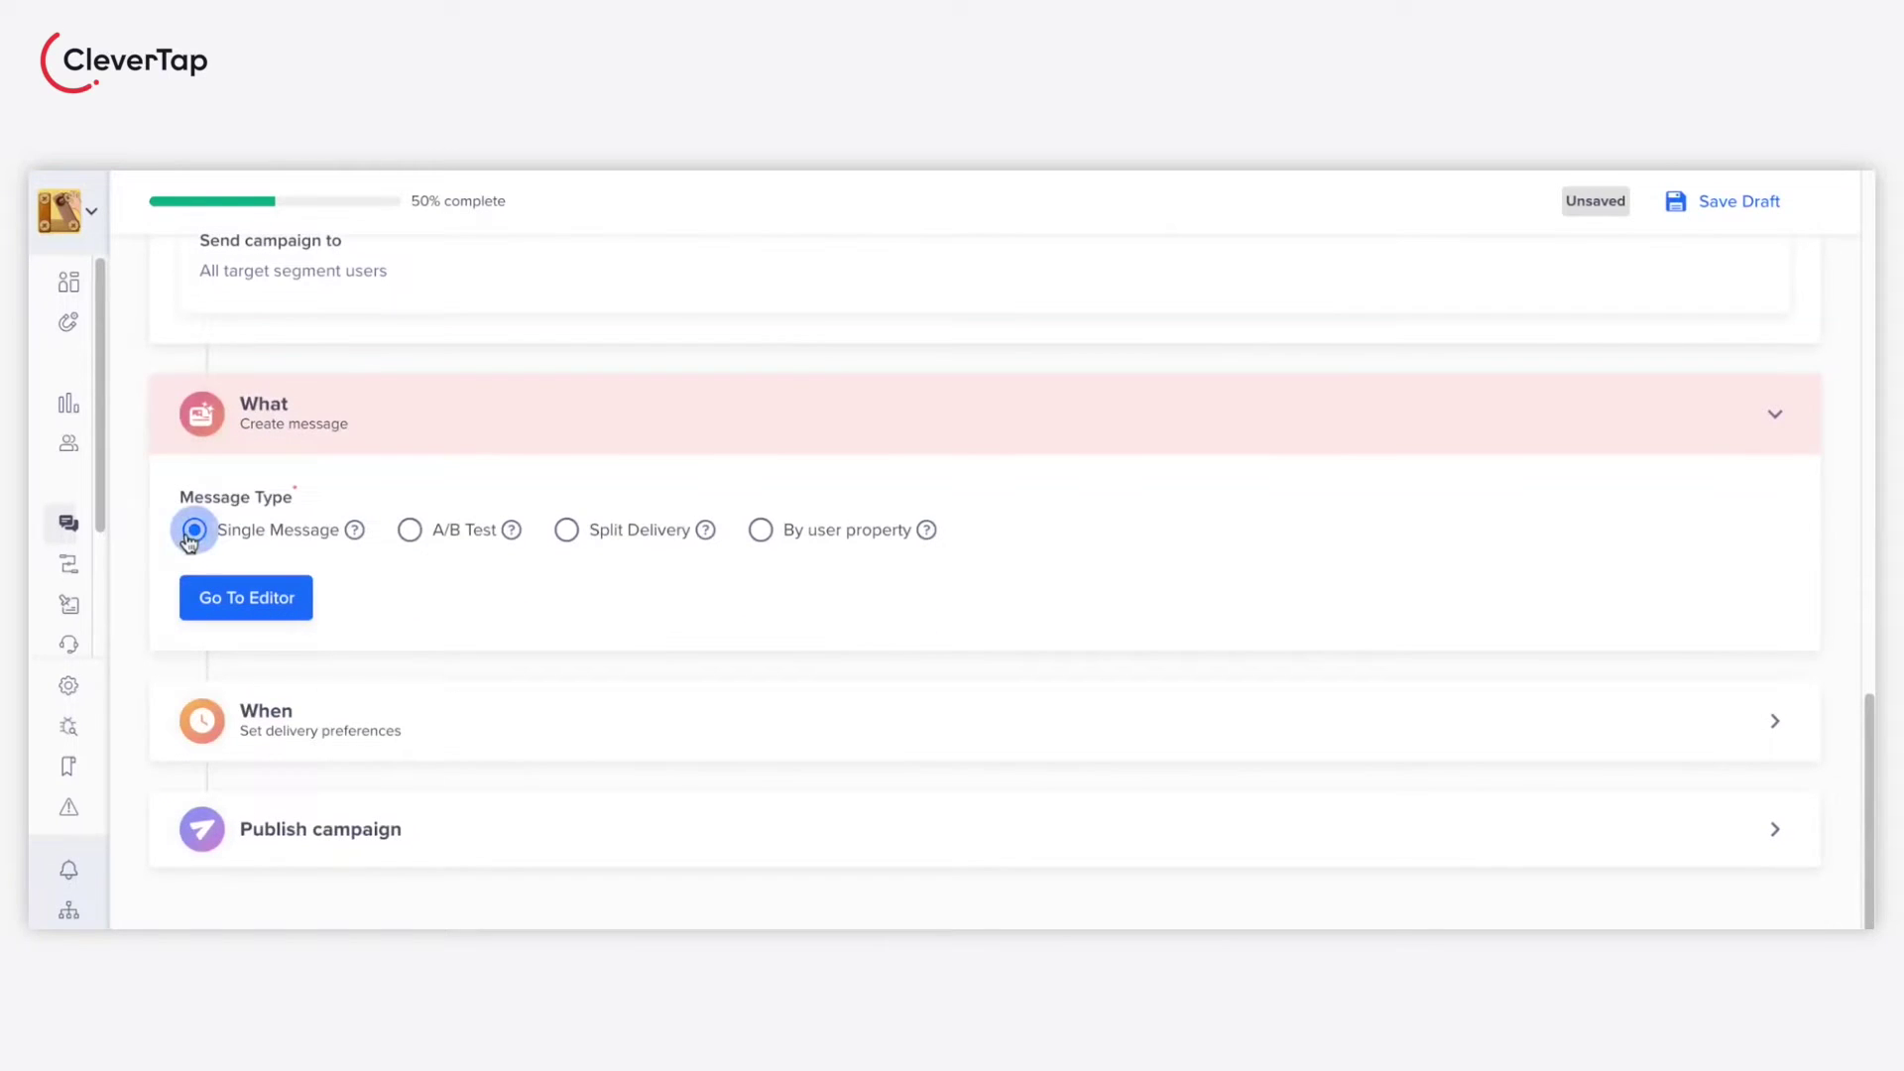
pyautogui.click(224, 607)
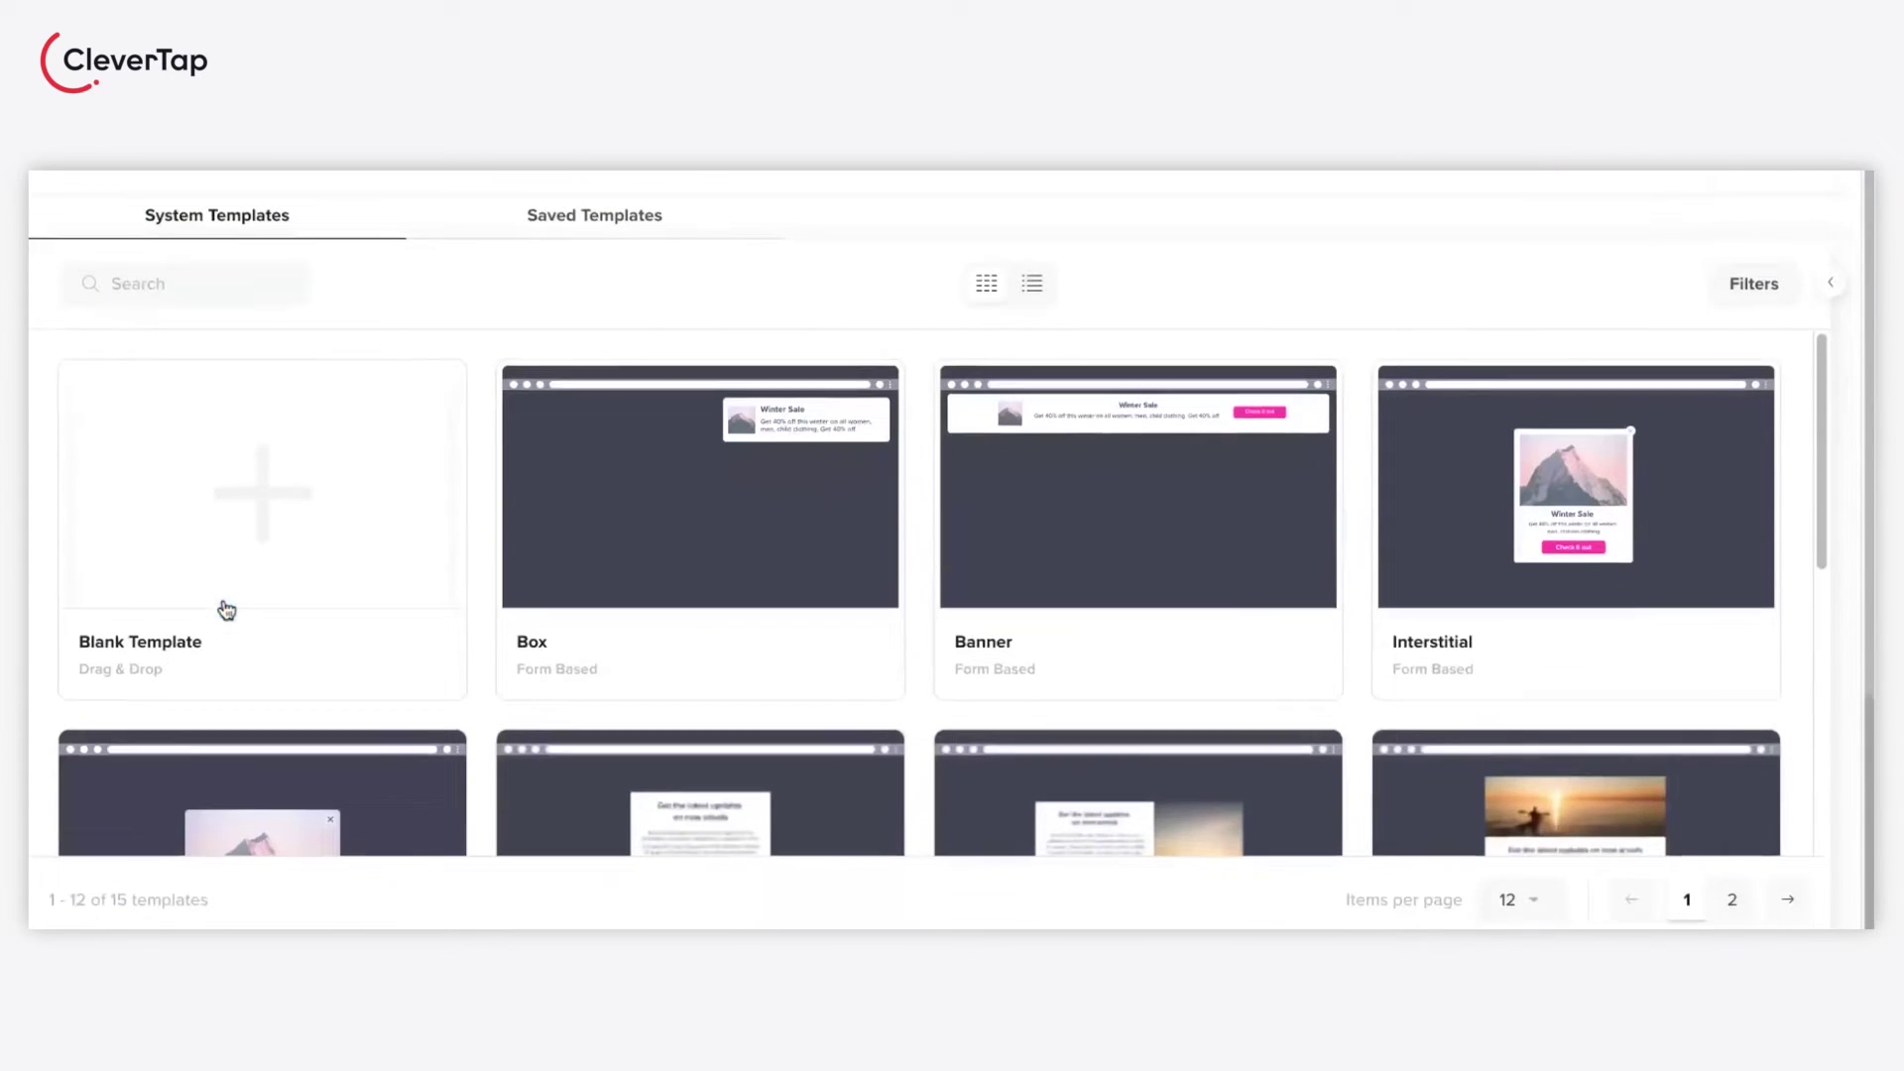
pyautogui.scroll(-1, 227, 609)
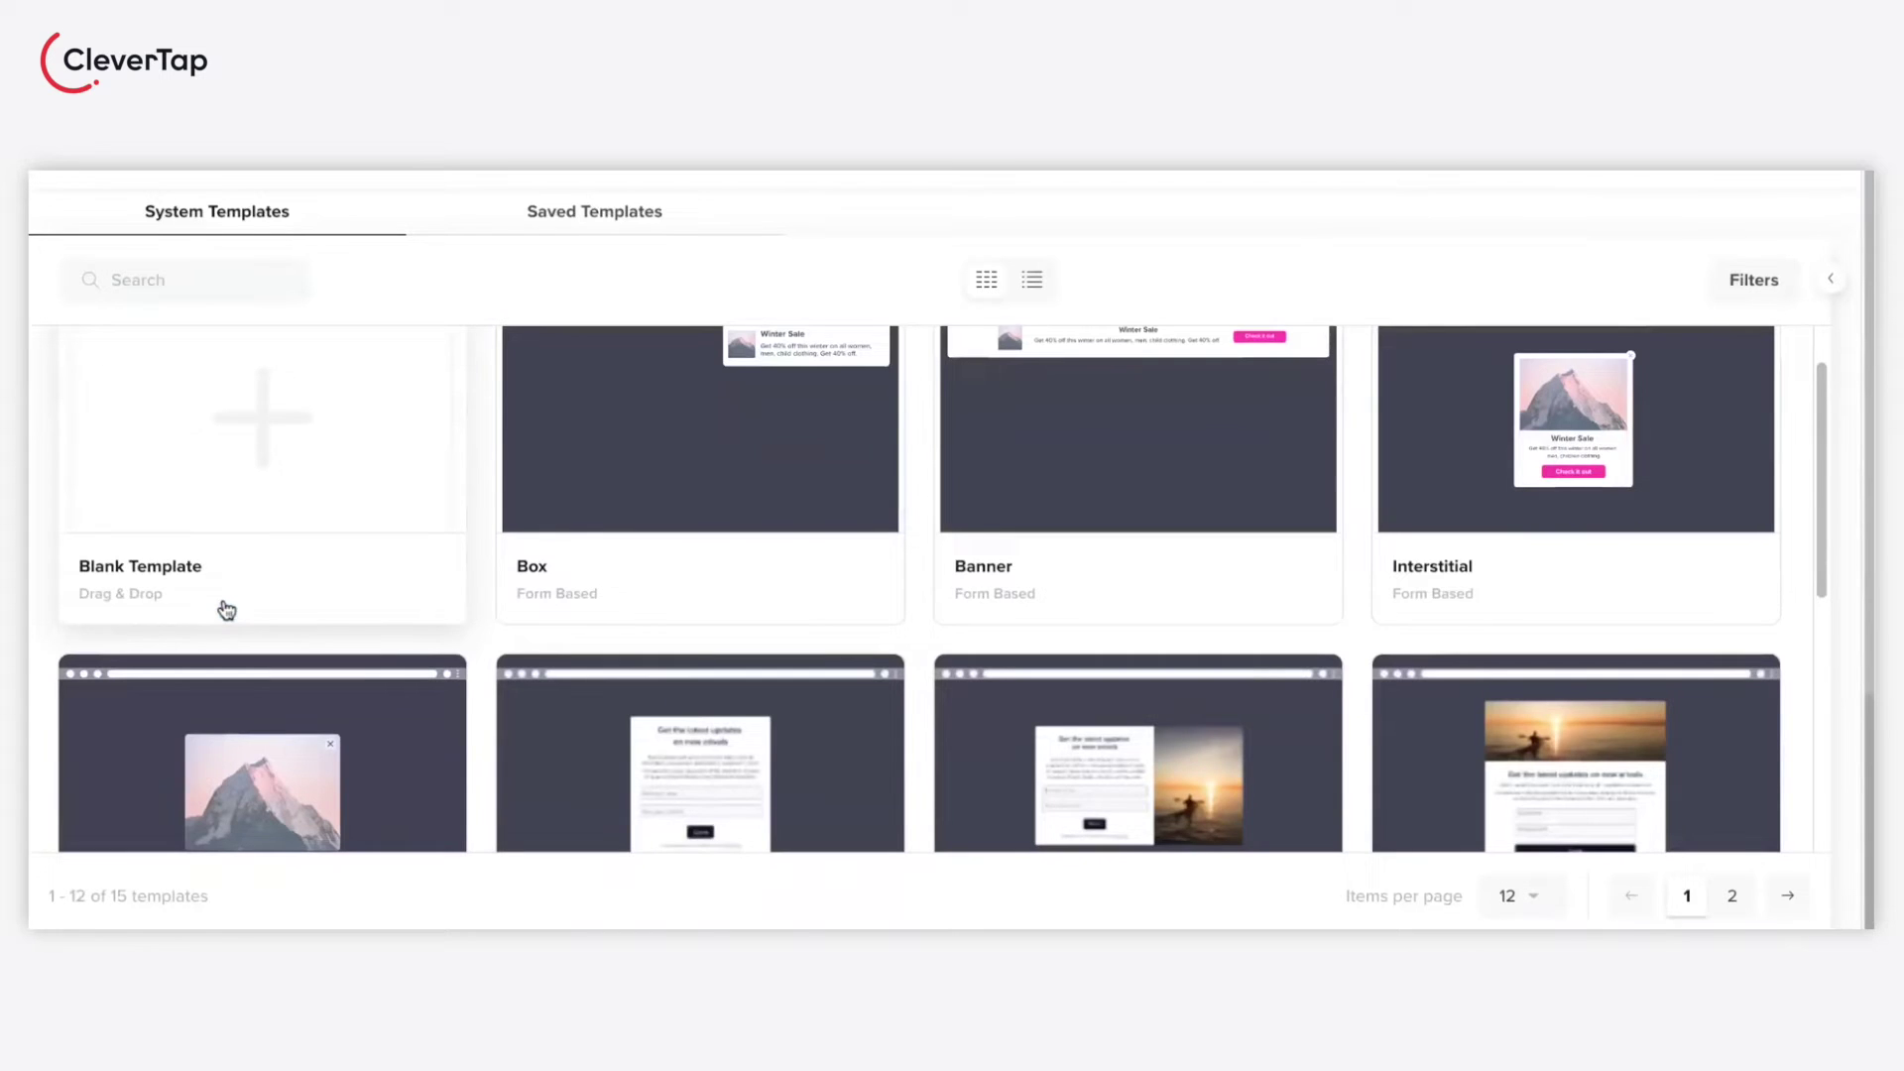
pyautogui.scroll(-1, 226, 610)
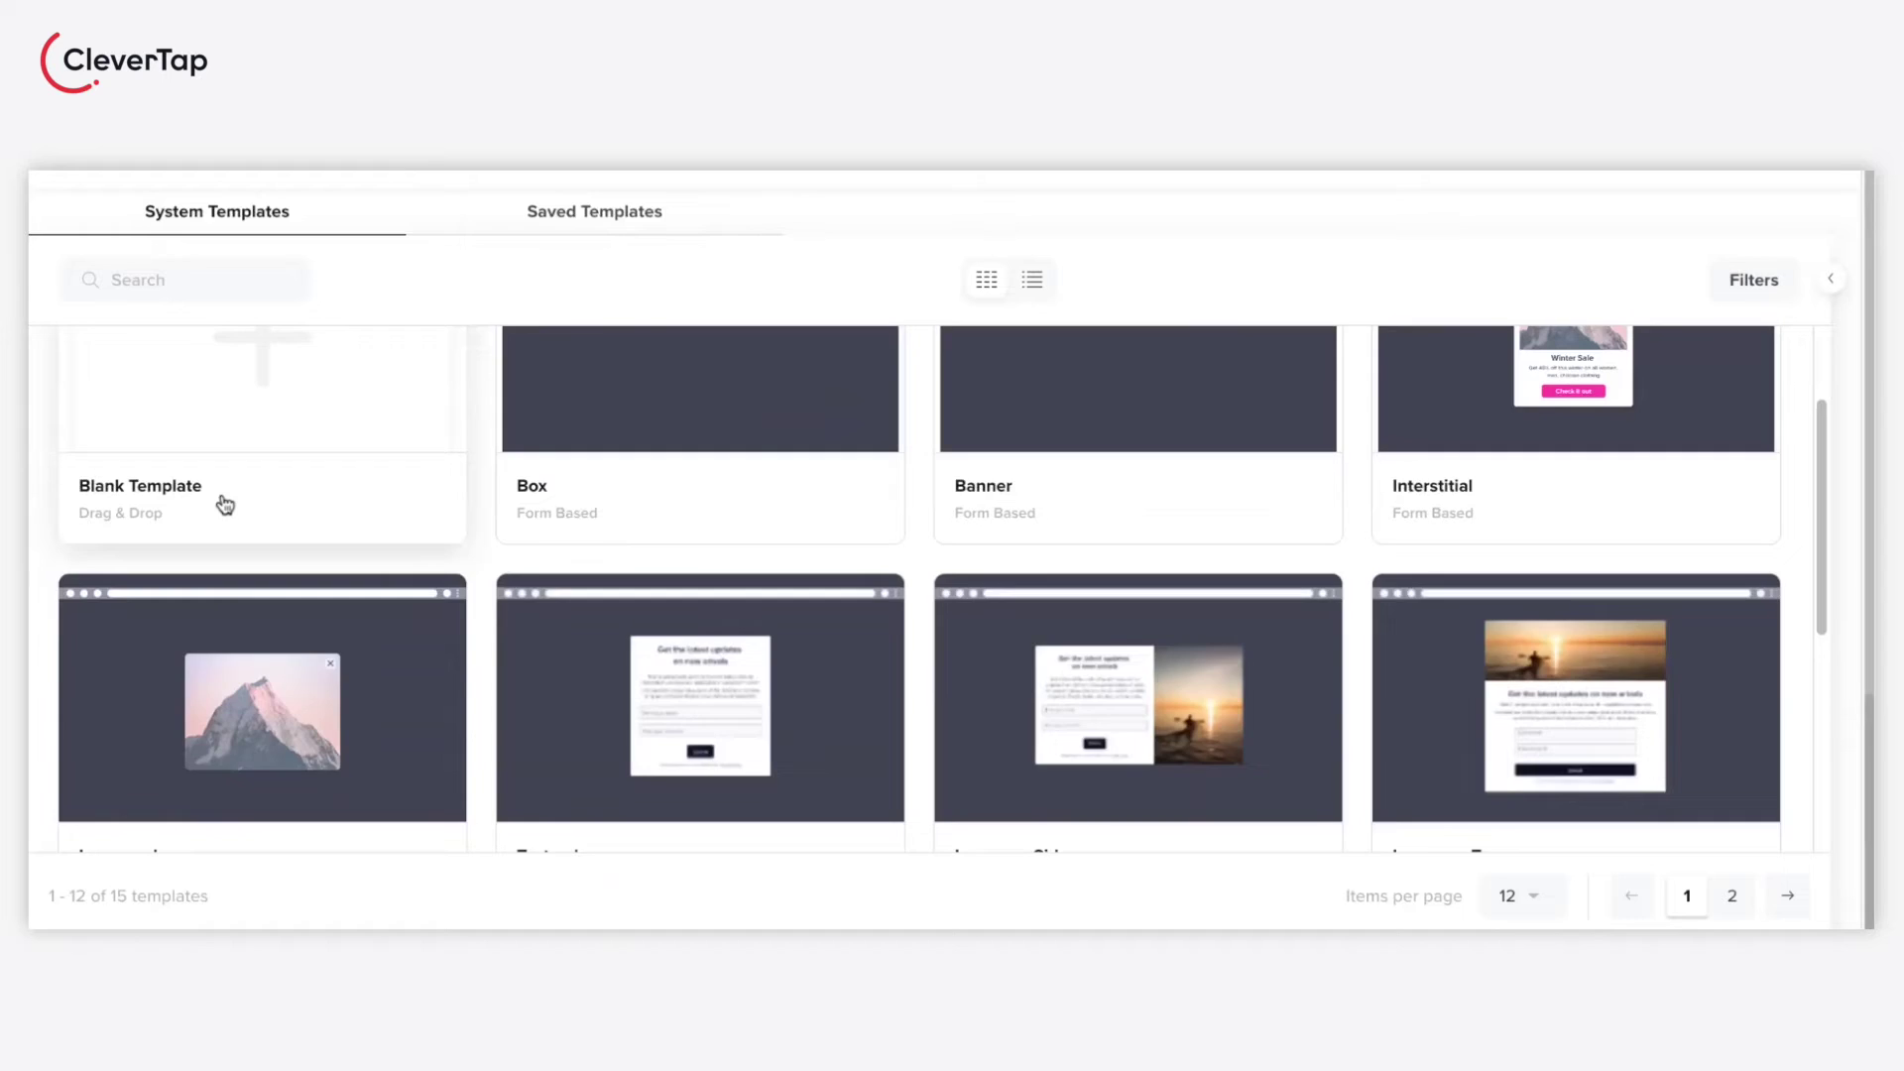
pyautogui.click(226, 506)
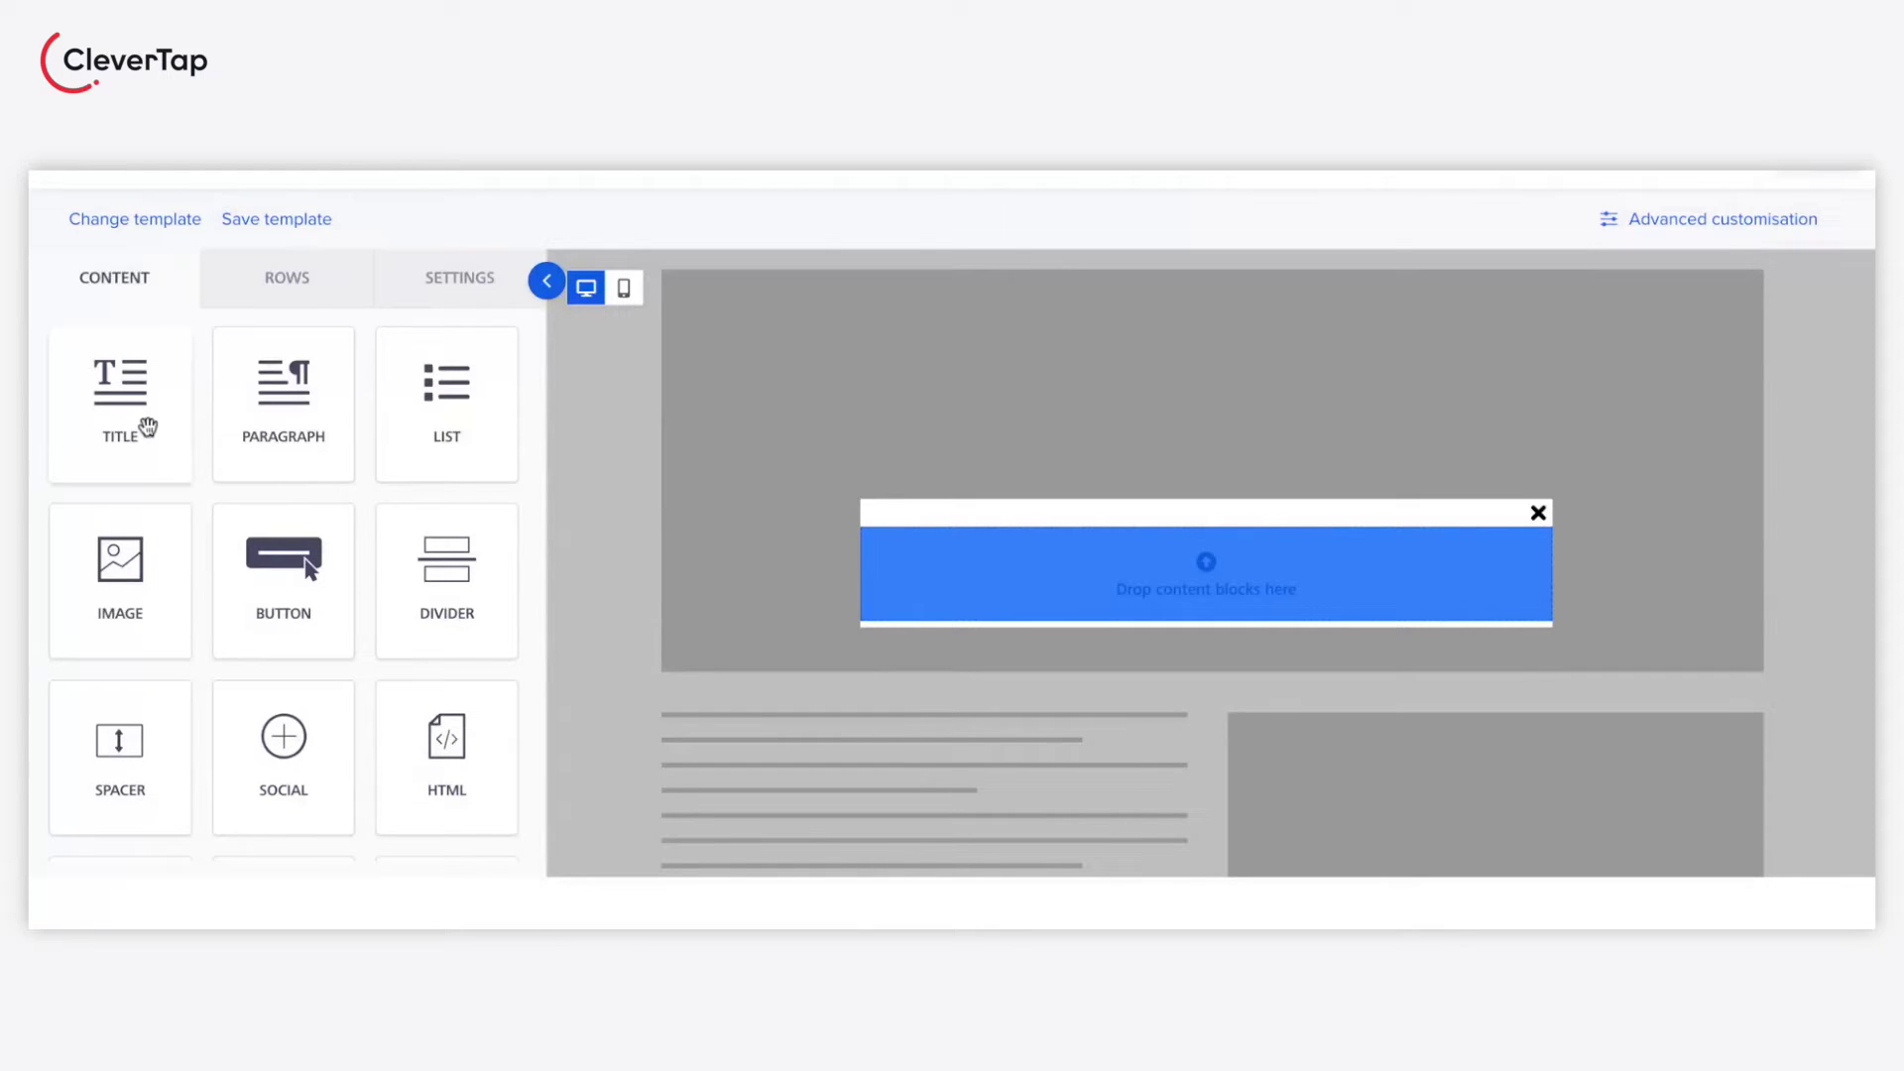
# - Add a title block, a one-column row, an image block and a button to the pop-up
pyautogui.moveTo(147, 427); pyautogui.dragTo(931, 560)
pyautogui.click(287, 306)
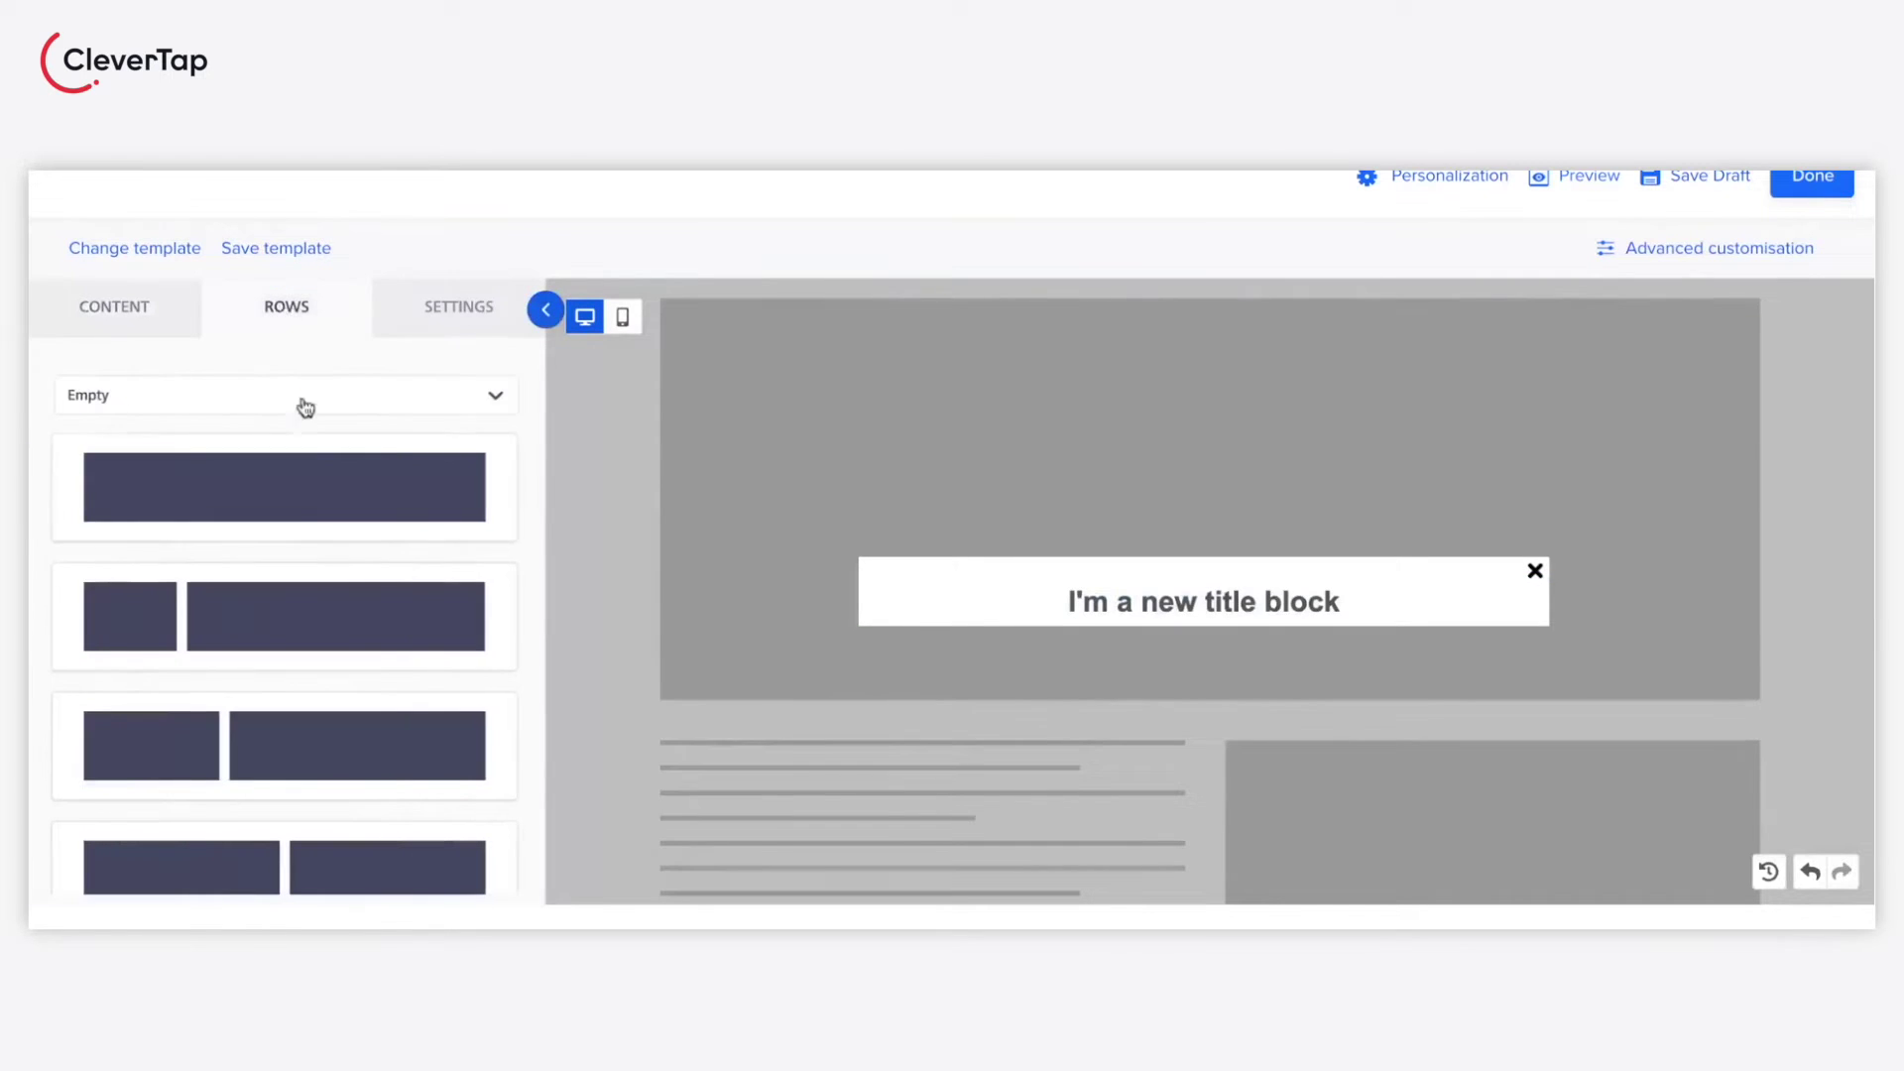
pyautogui.moveTo(298, 504); pyautogui.dragTo(936, 621)
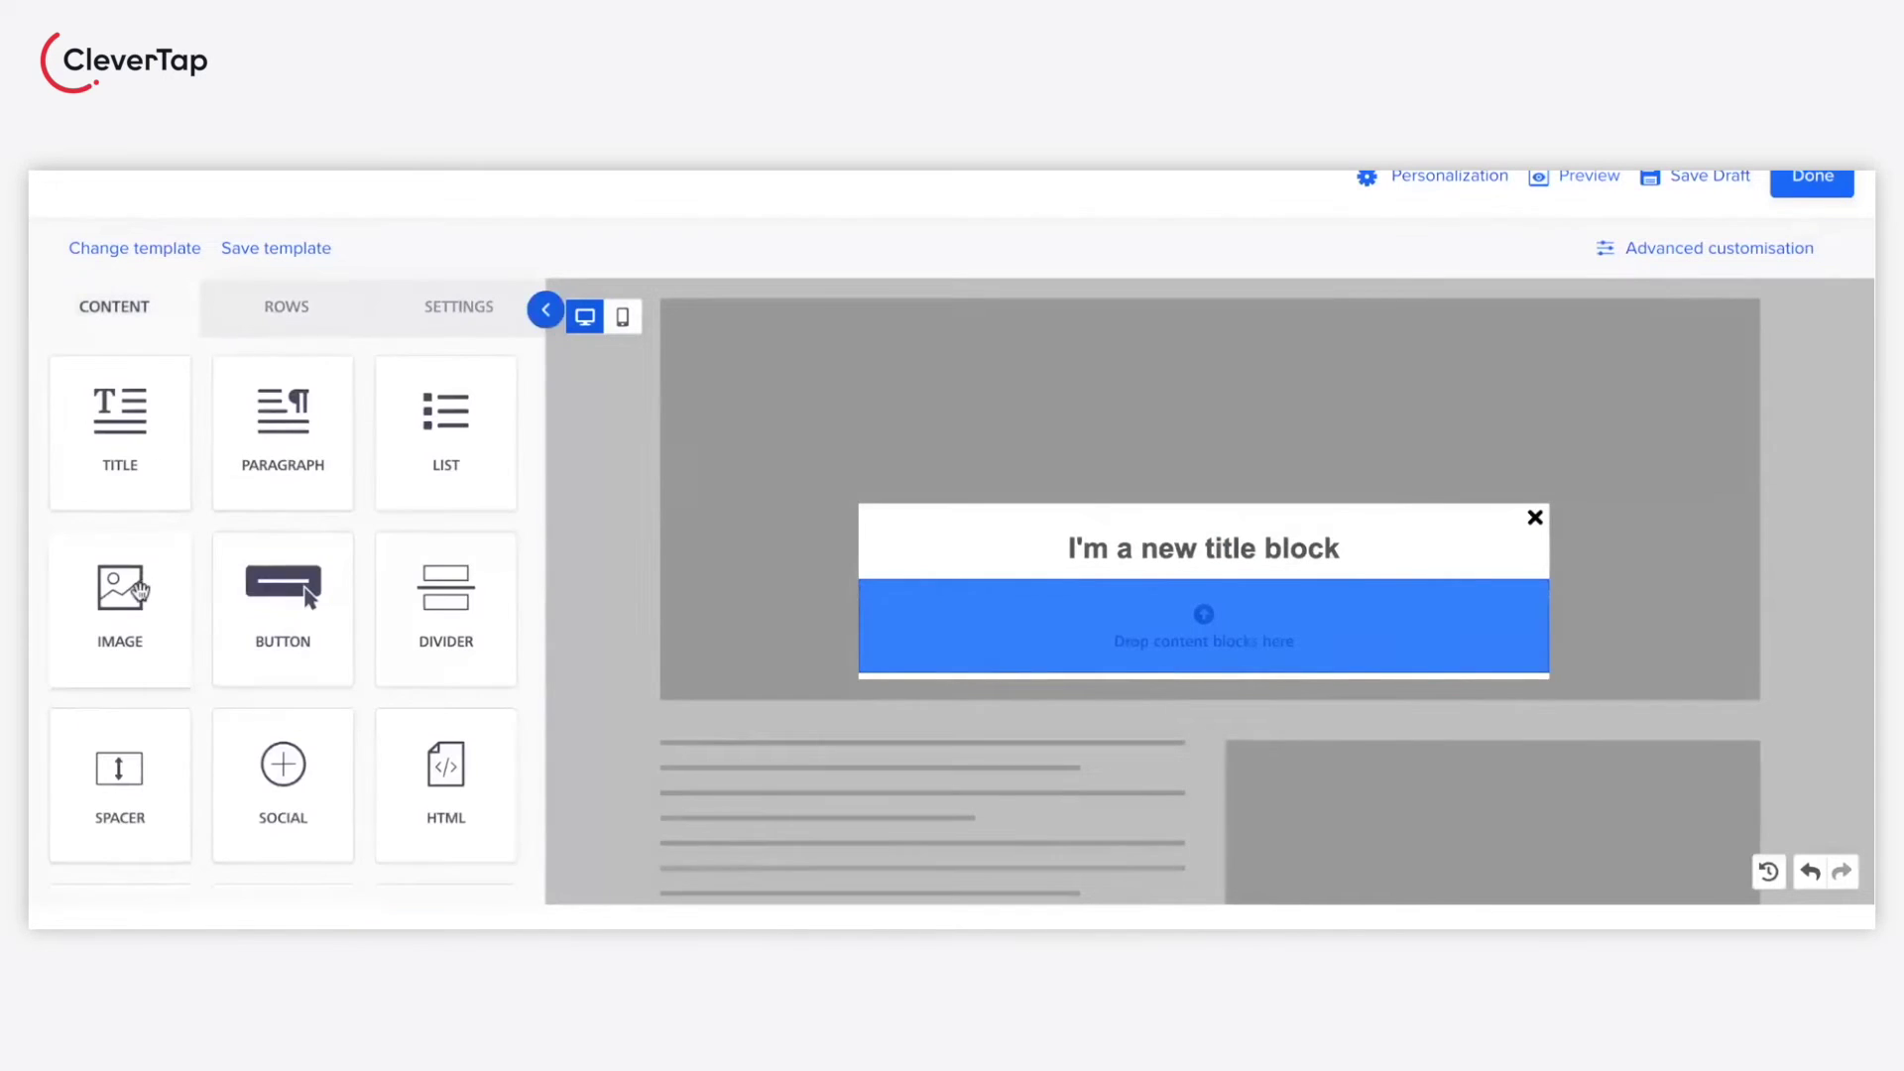
pyautogui.moveTo(120, 595); pyautogui.dragTo(990, 576)
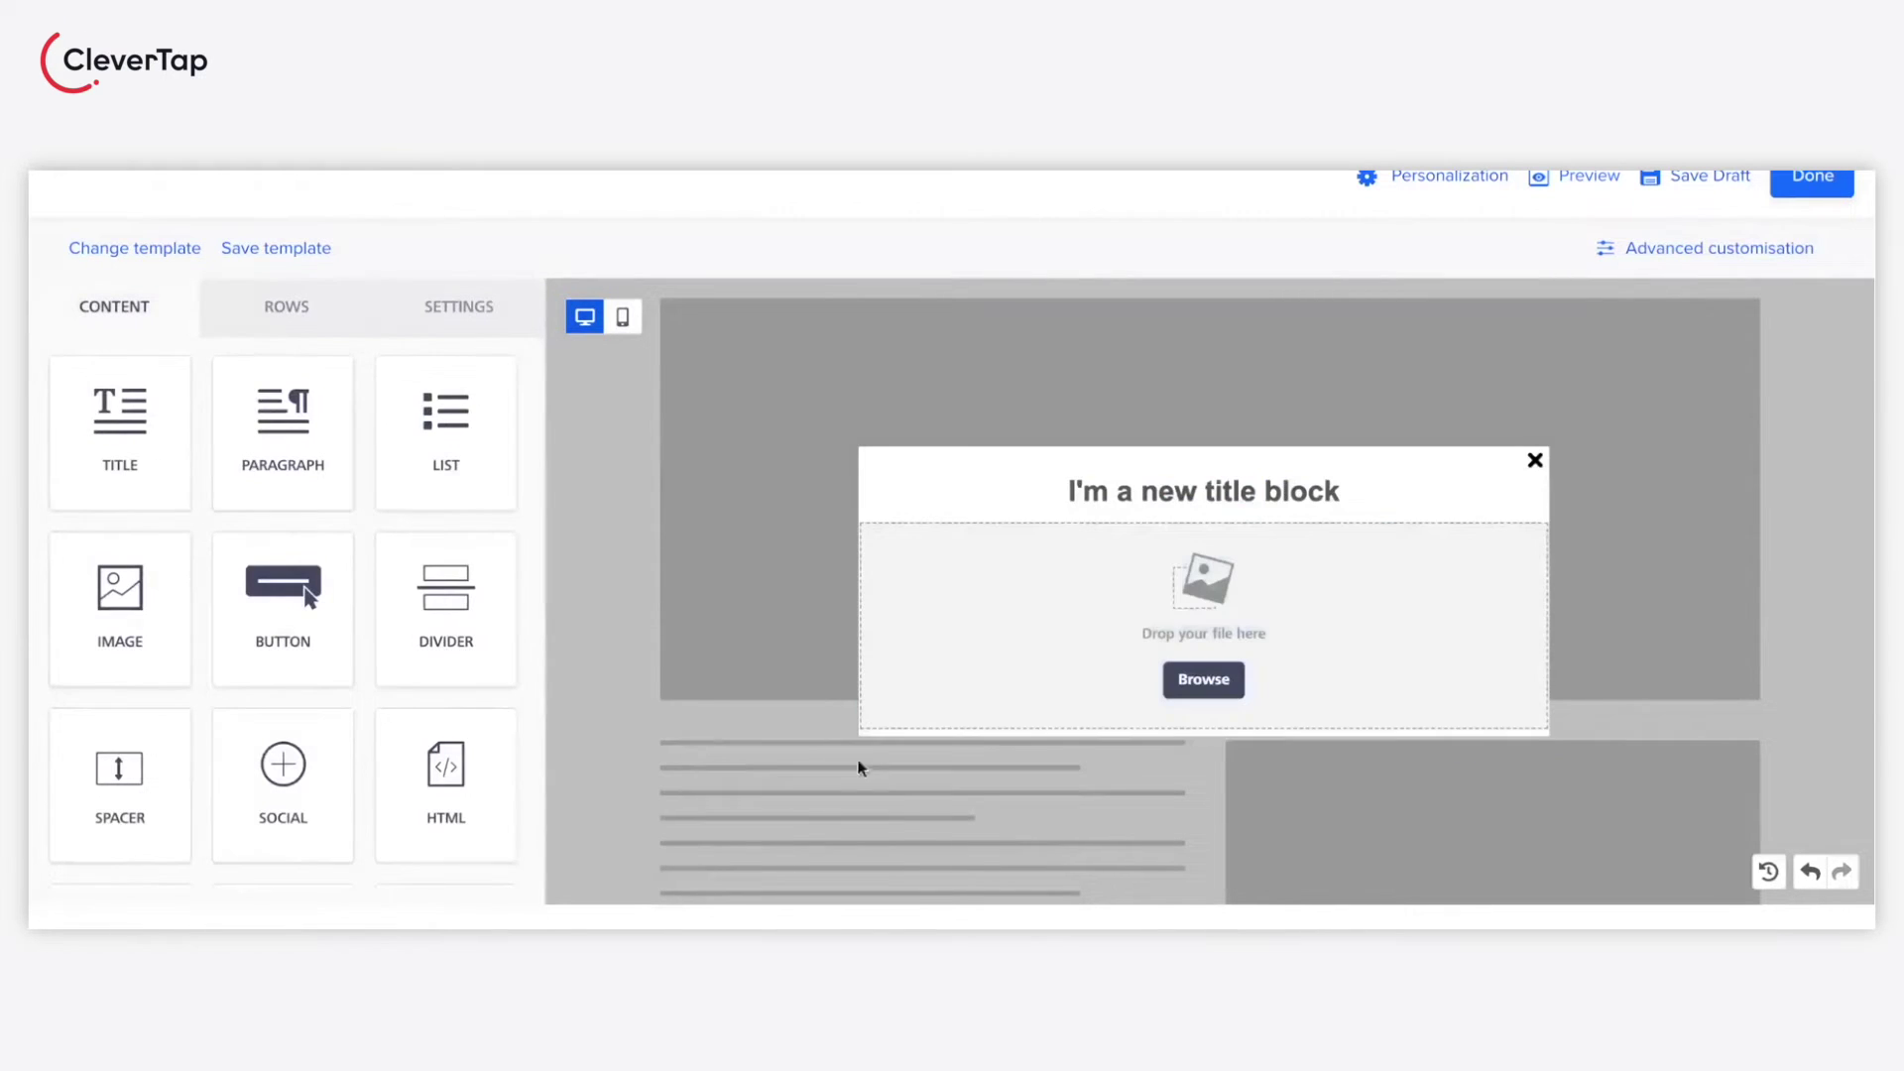
pyautogui.click(110, 319)
pyautogui.moveTo(264, 616); pyautogui.dragTo(877, 700)
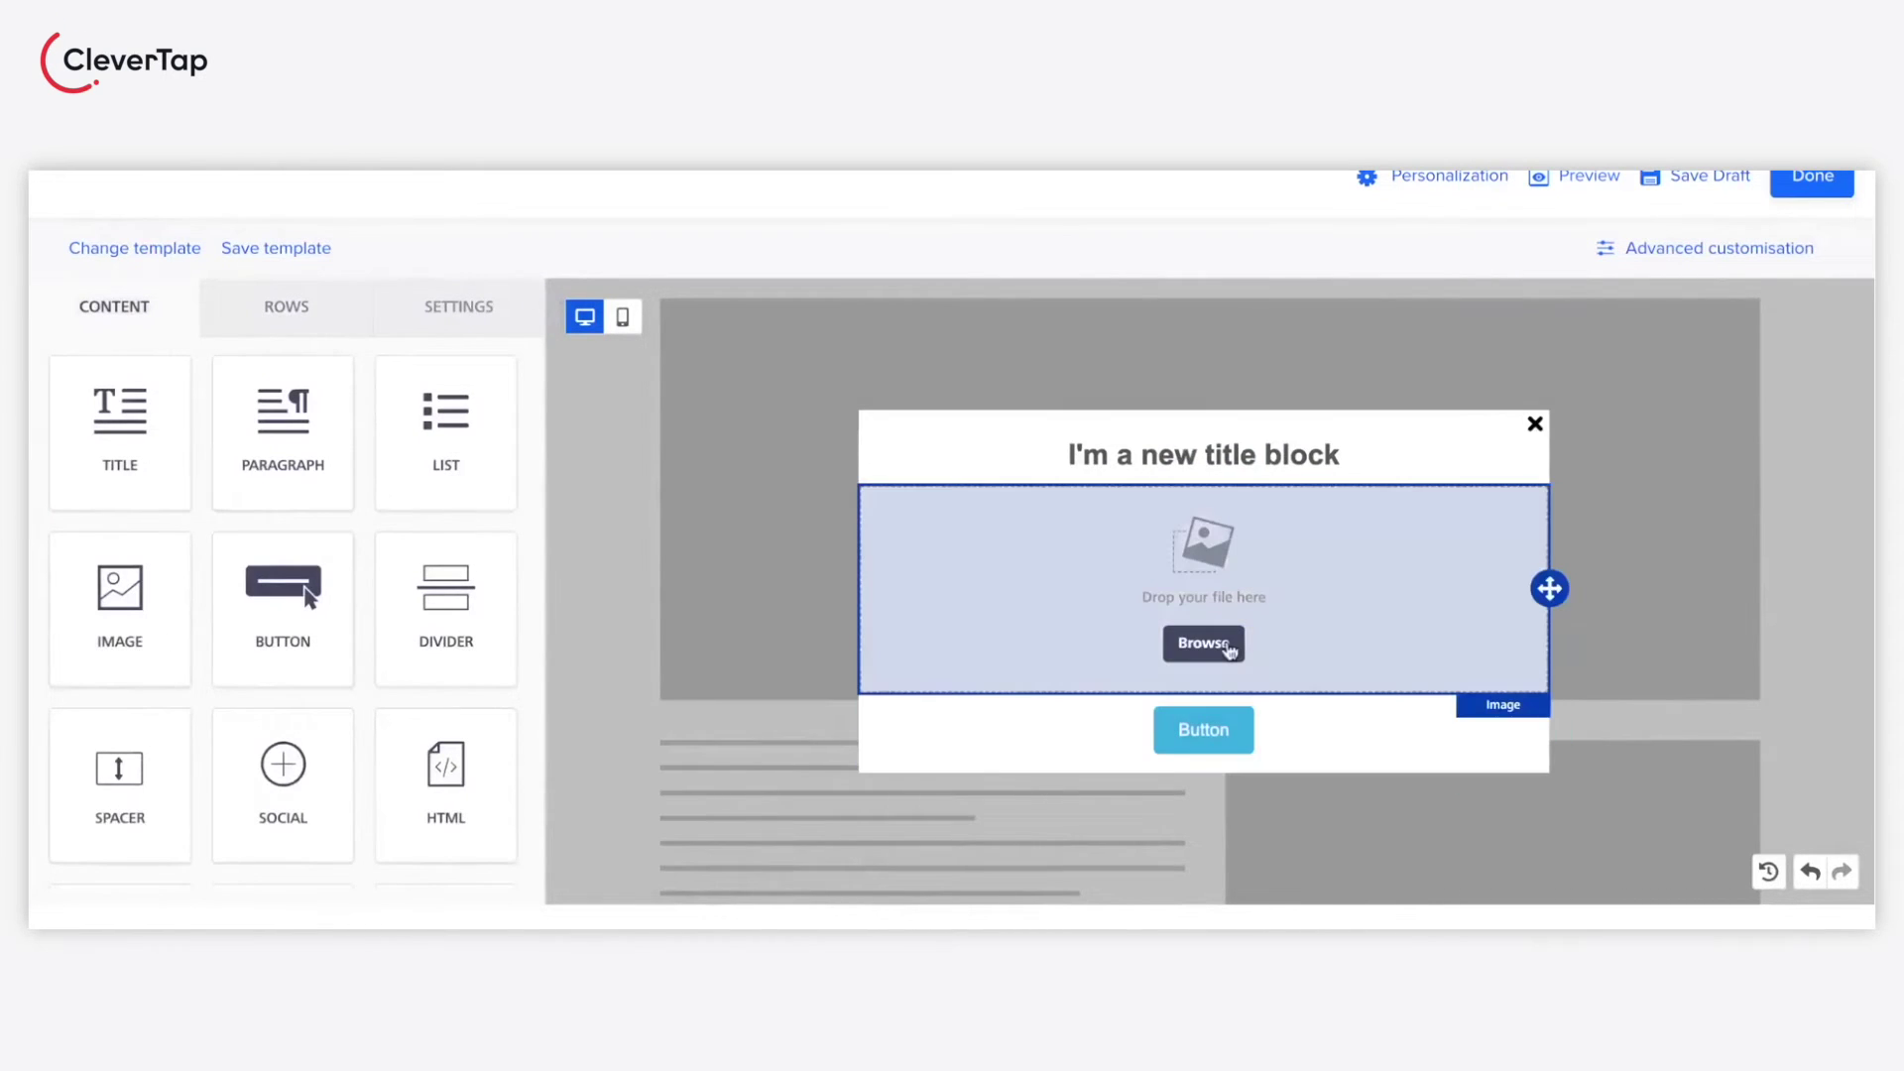
pyautogui.click(1229, 649)
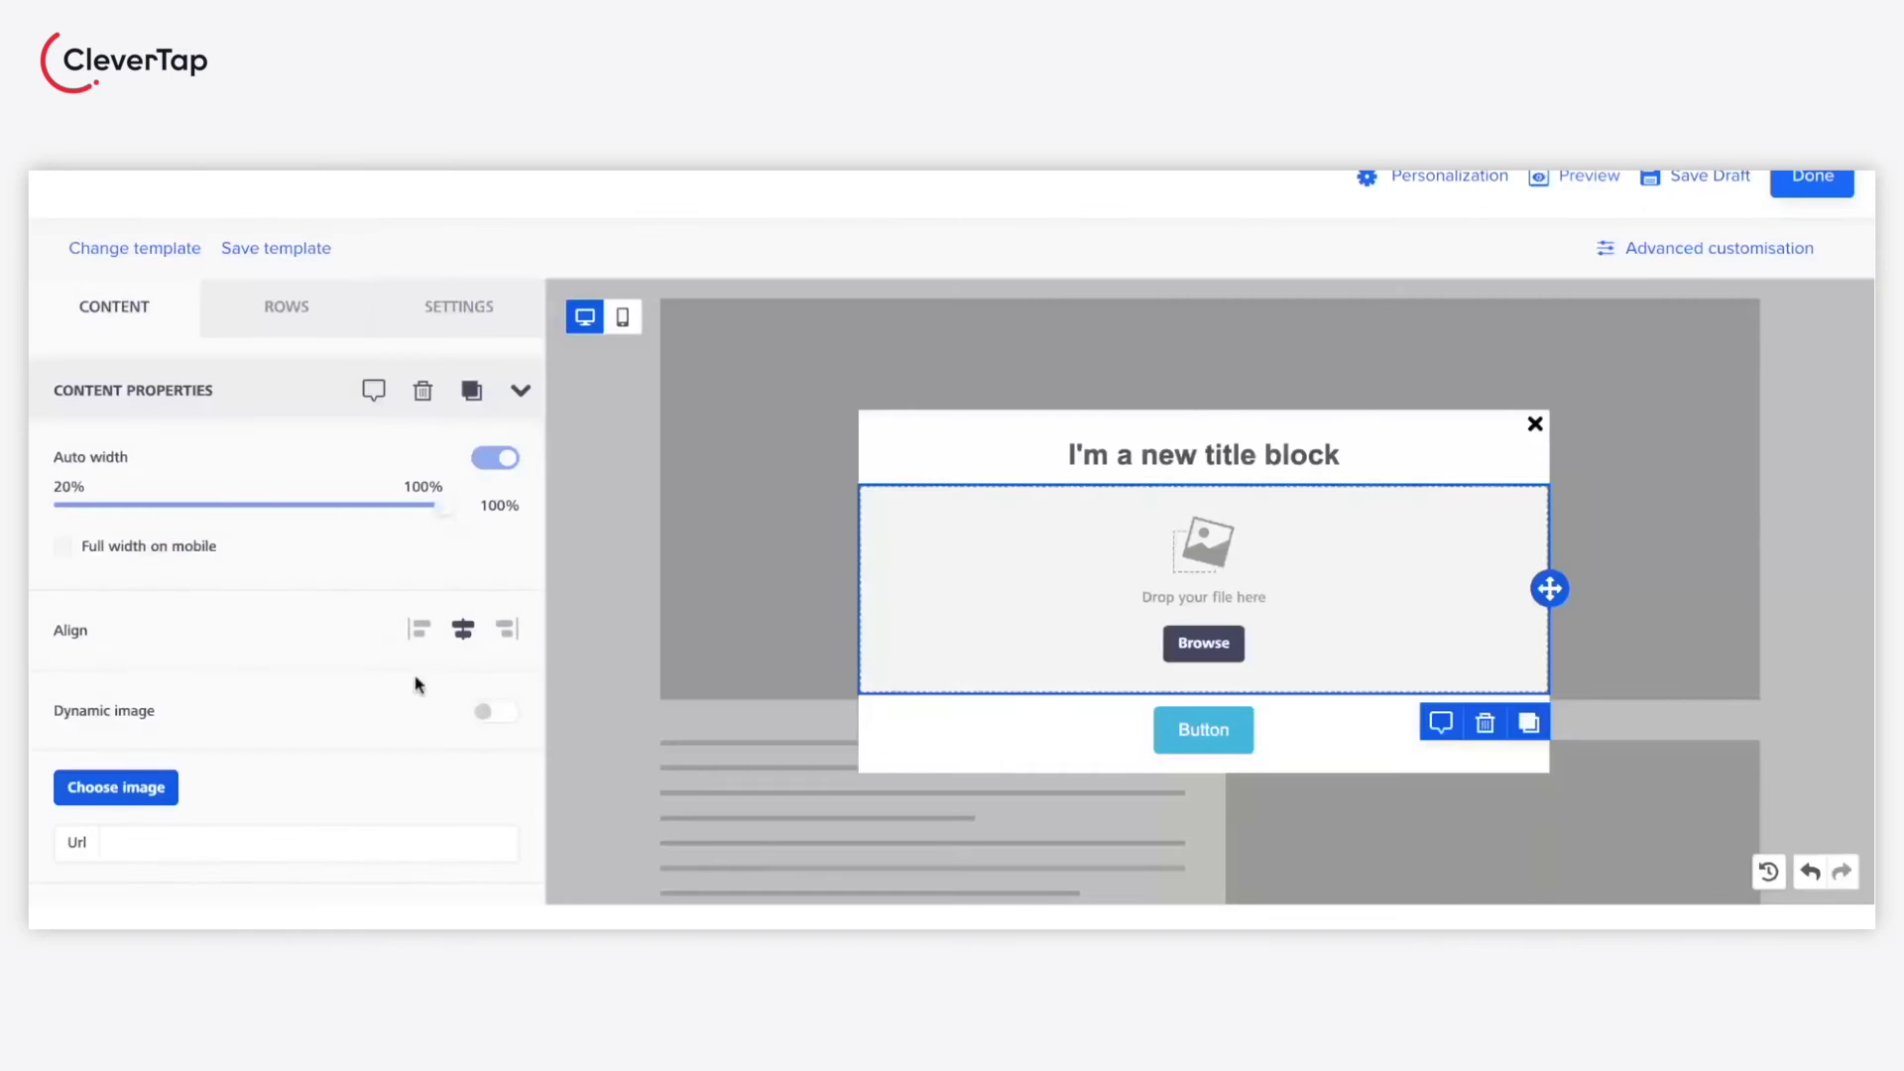
# - Paste the Black Friday image URL and retitle the pop-up 'FLAT 50% OFF ON ALL SHOES!!!'
pyautogui.click(265, 841)
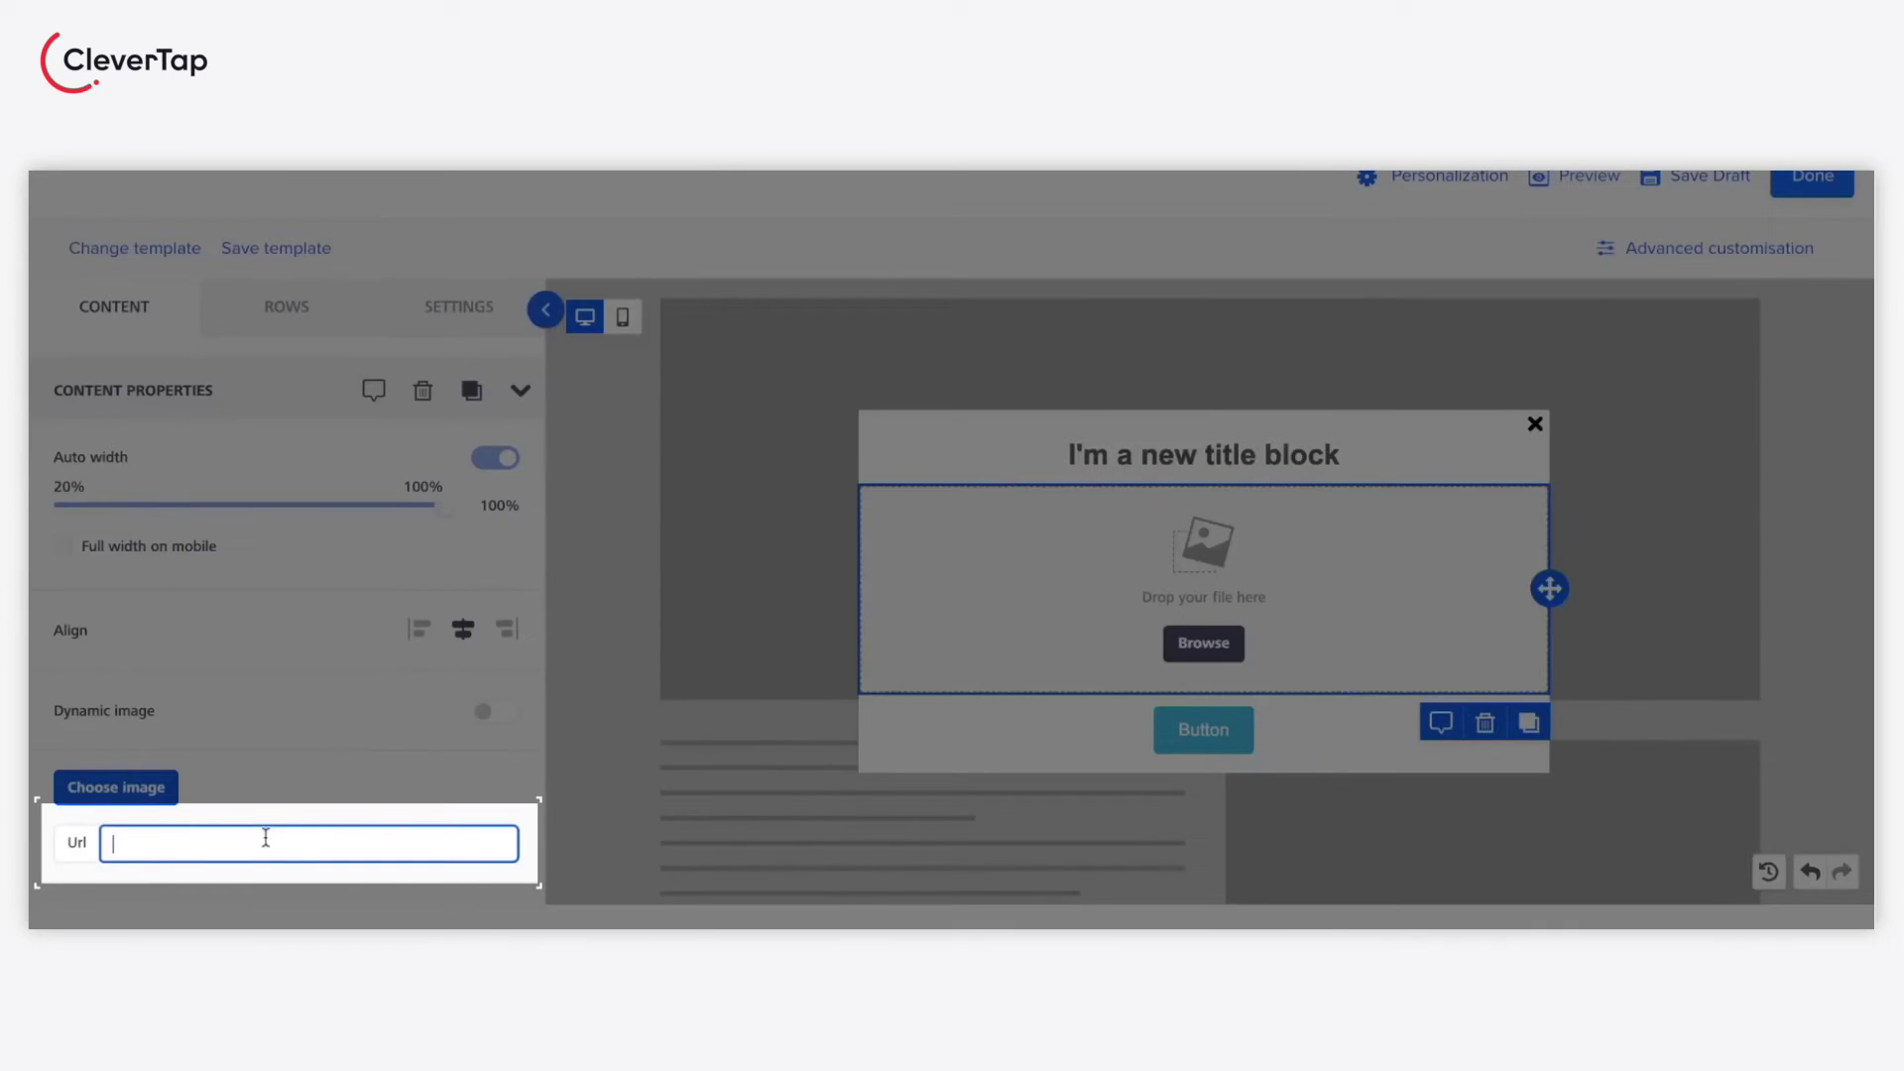
pyautogui.hotkey('ctrl', 'v')
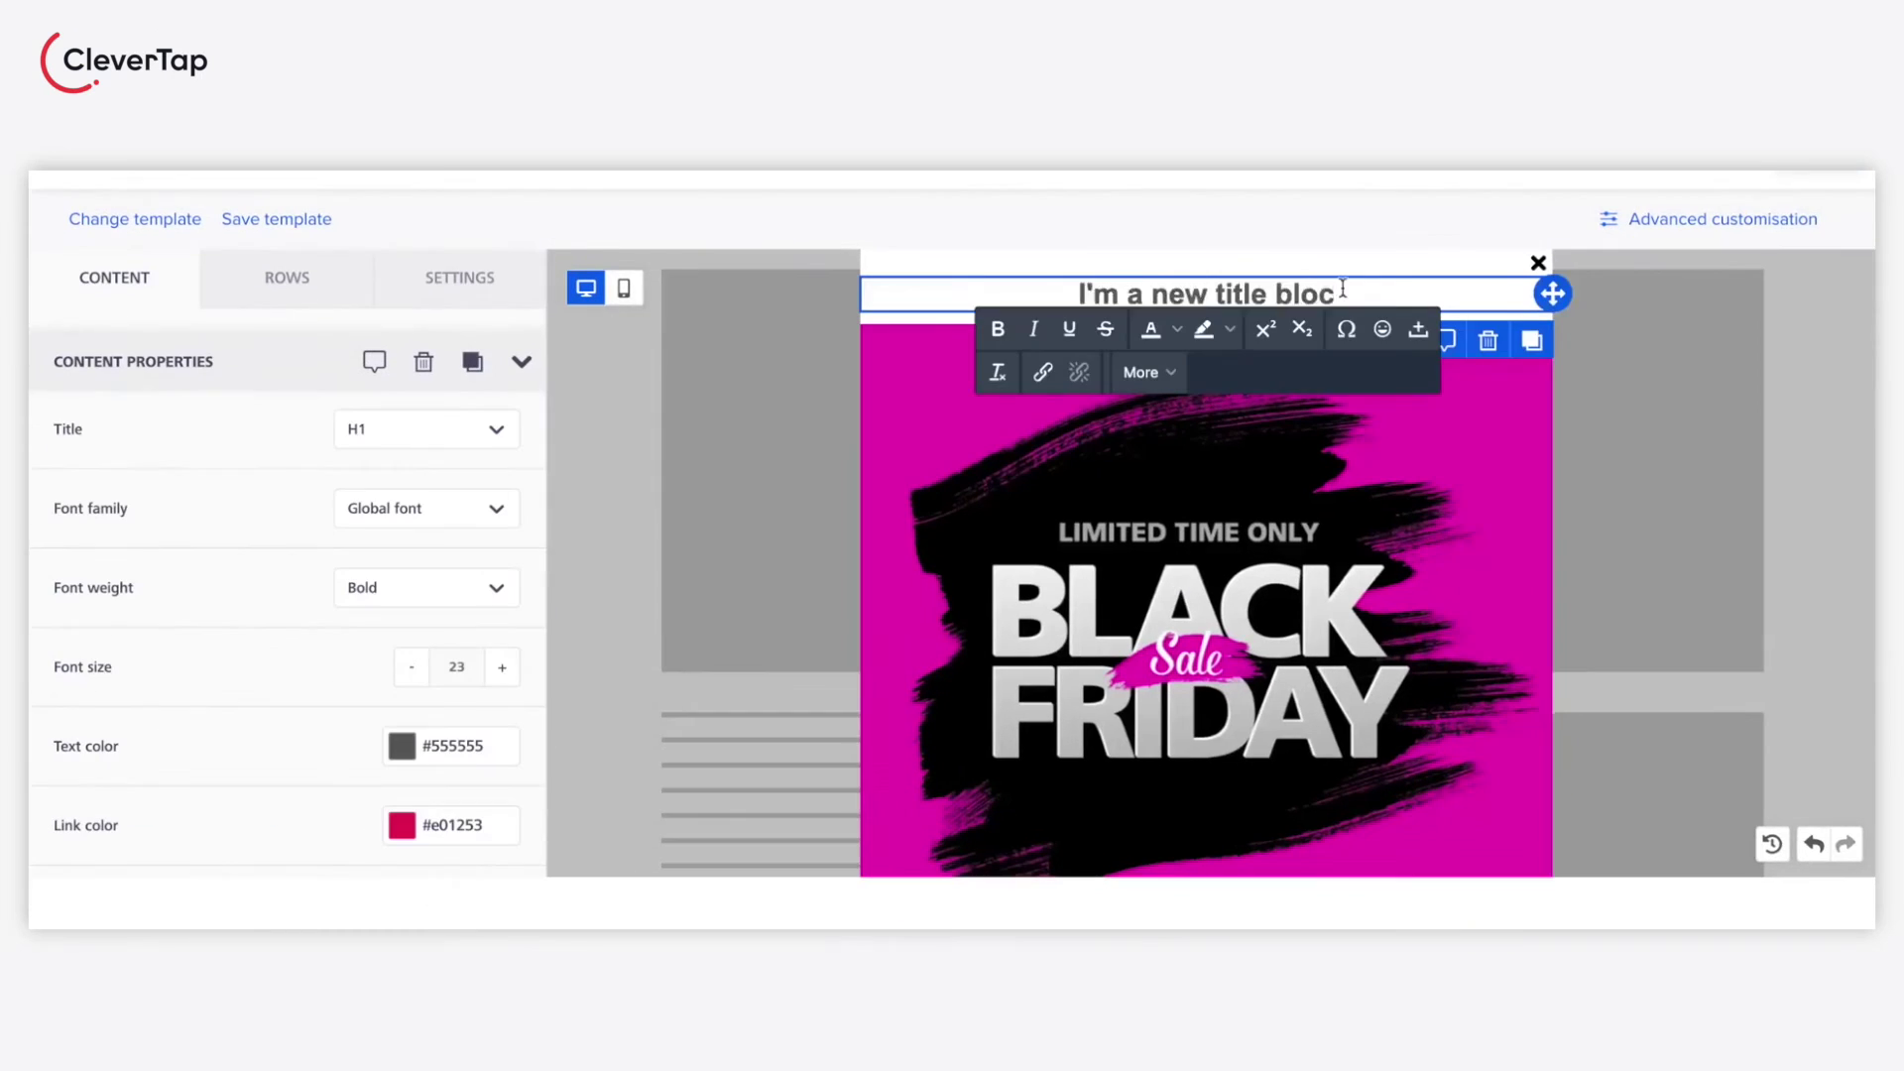
pyautogui.hotkey('ctrl', 'a')
pyautogui.press('BackSpace')
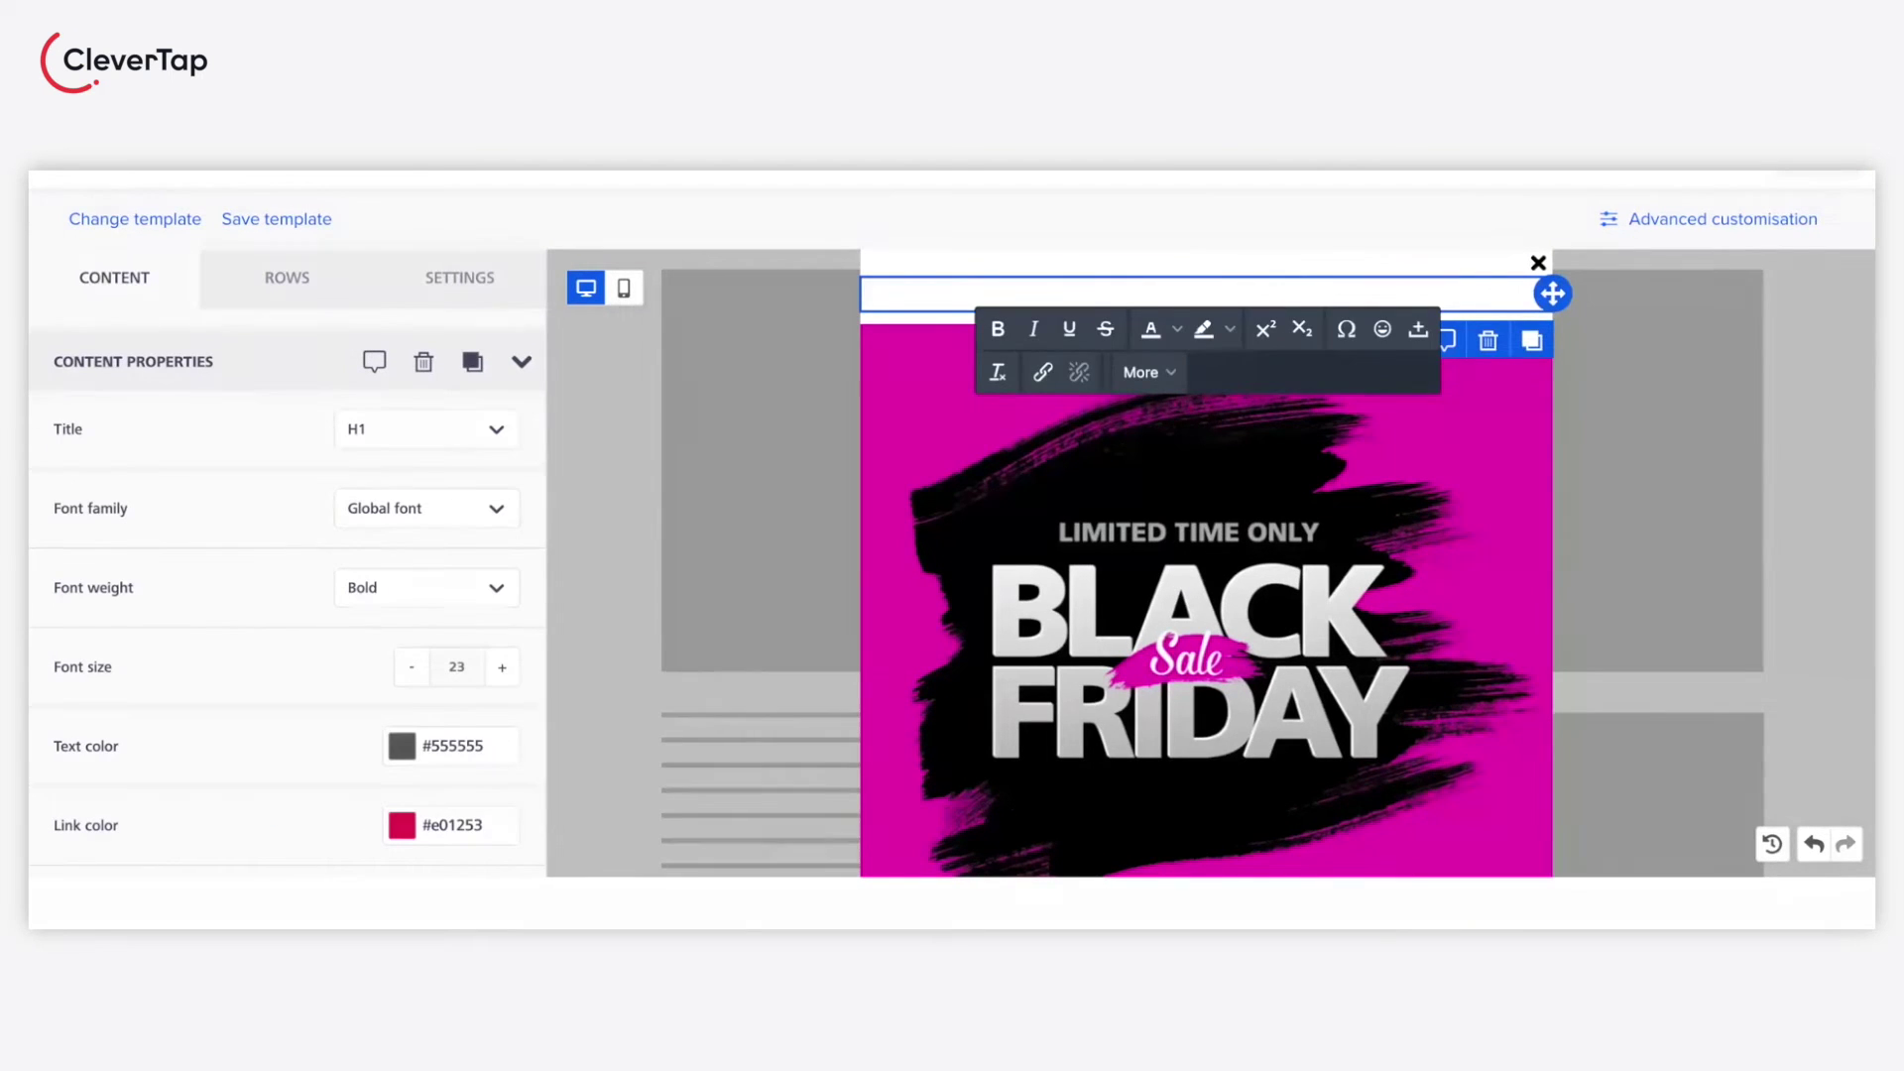
pyautogui.write('FLAT 50% OFF ON ALL SH')
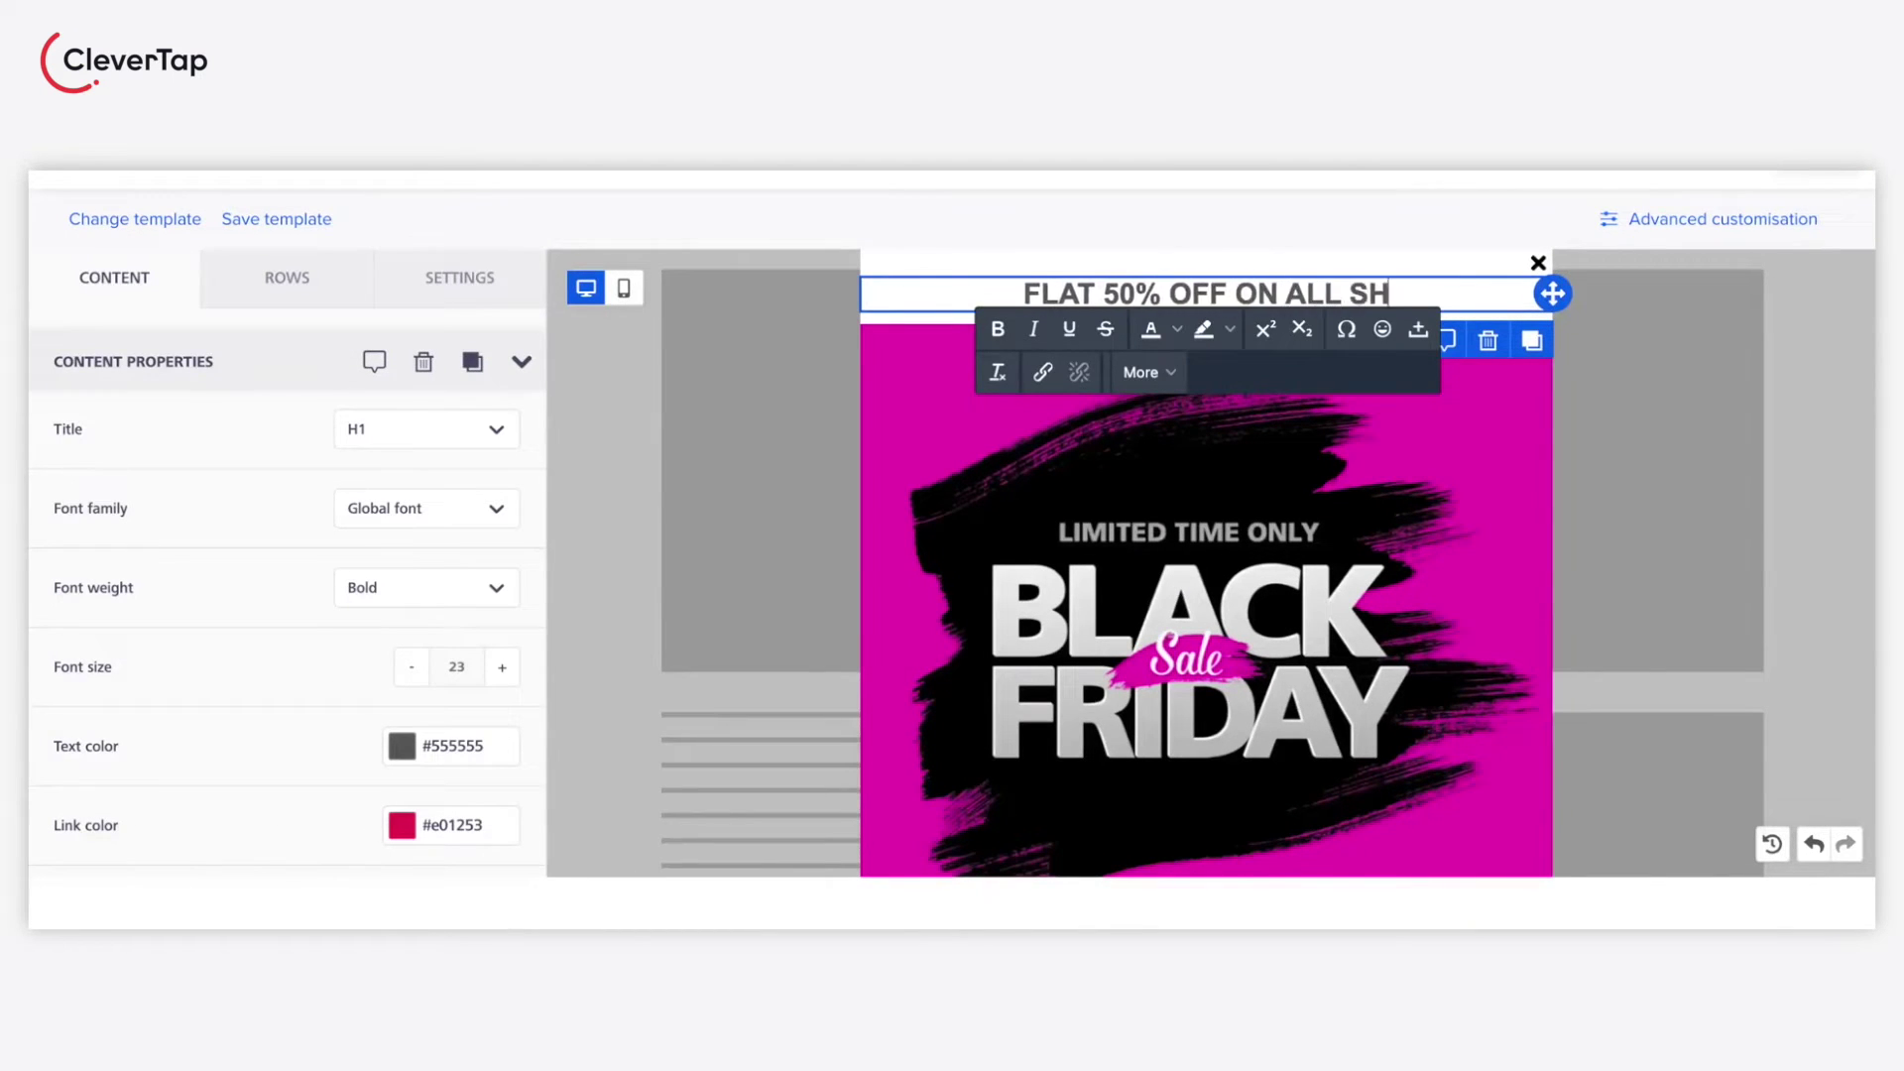
pyautogui.write('OES!!!')
pyautogui.scroll(1, 470, 485)
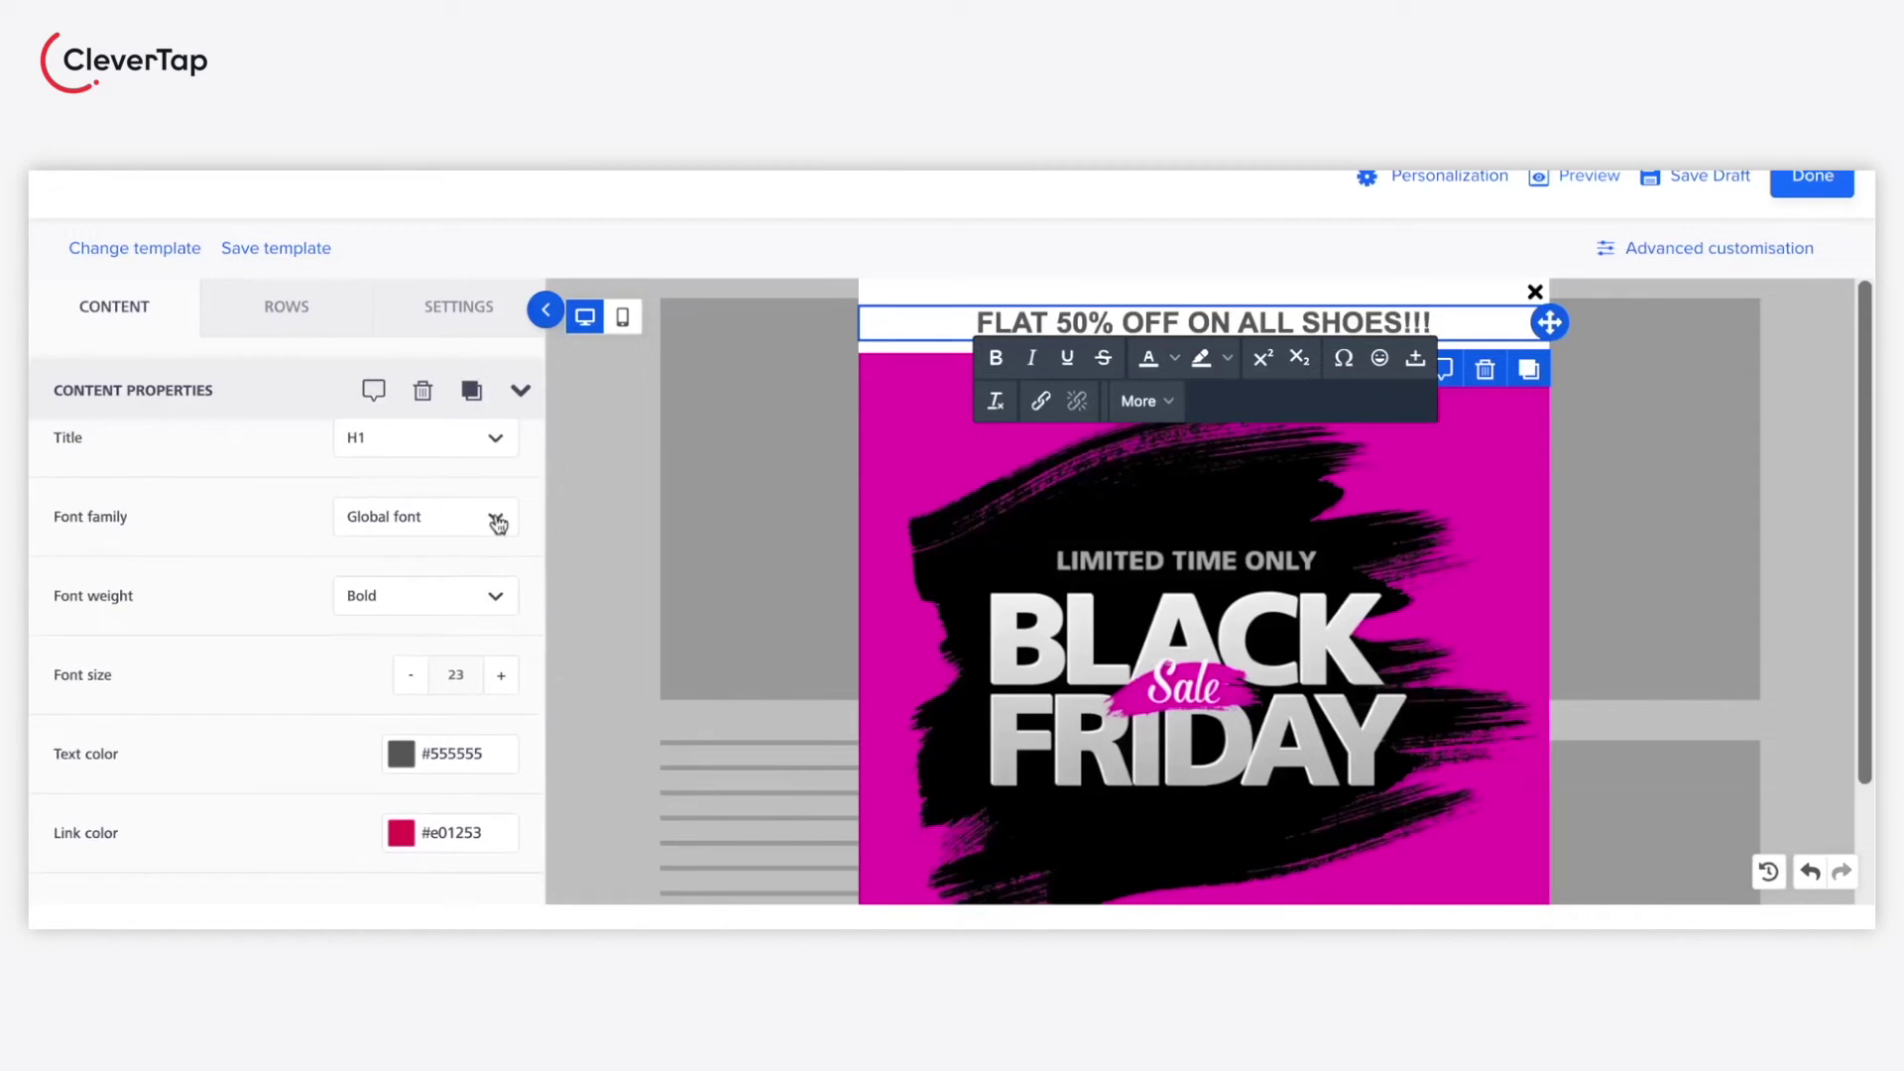
# - Style the title in bold Arial at font size 24
pyautogui.click(496, 520)
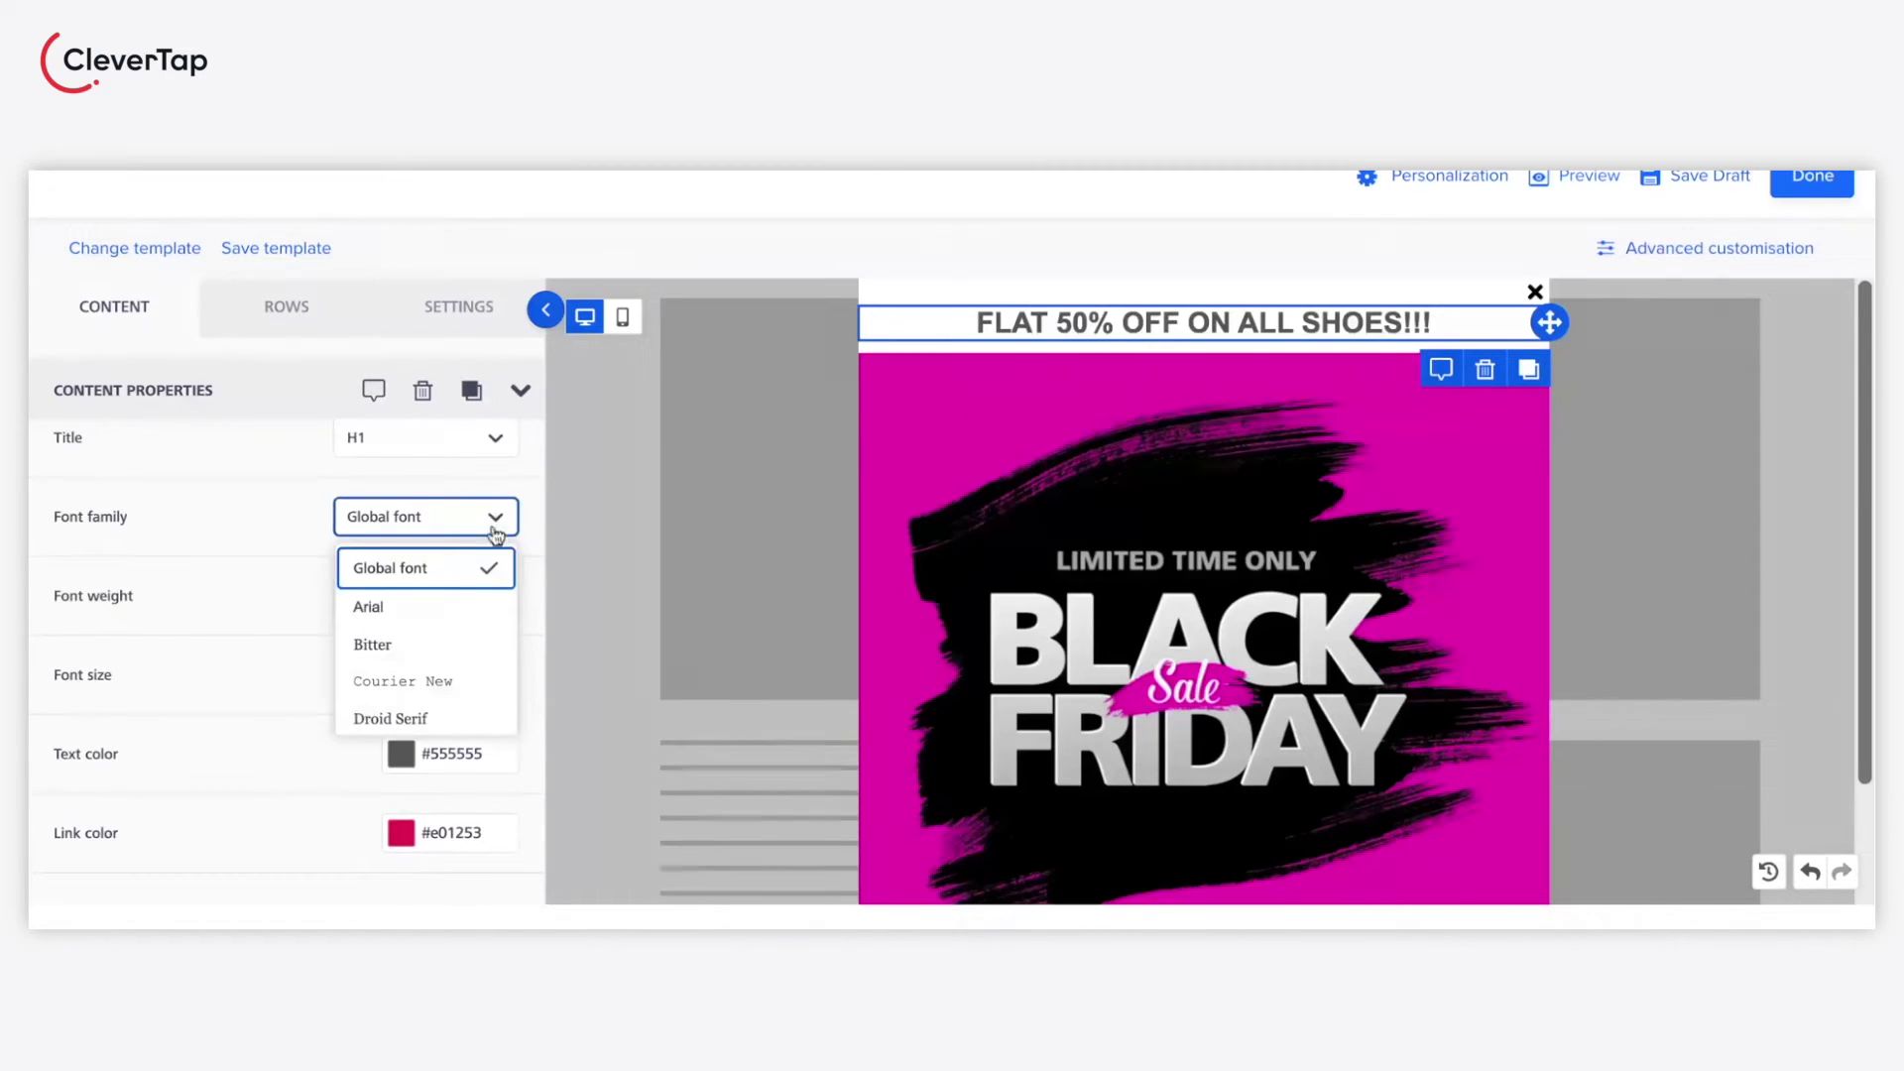
pyautogui.click(458, 620)
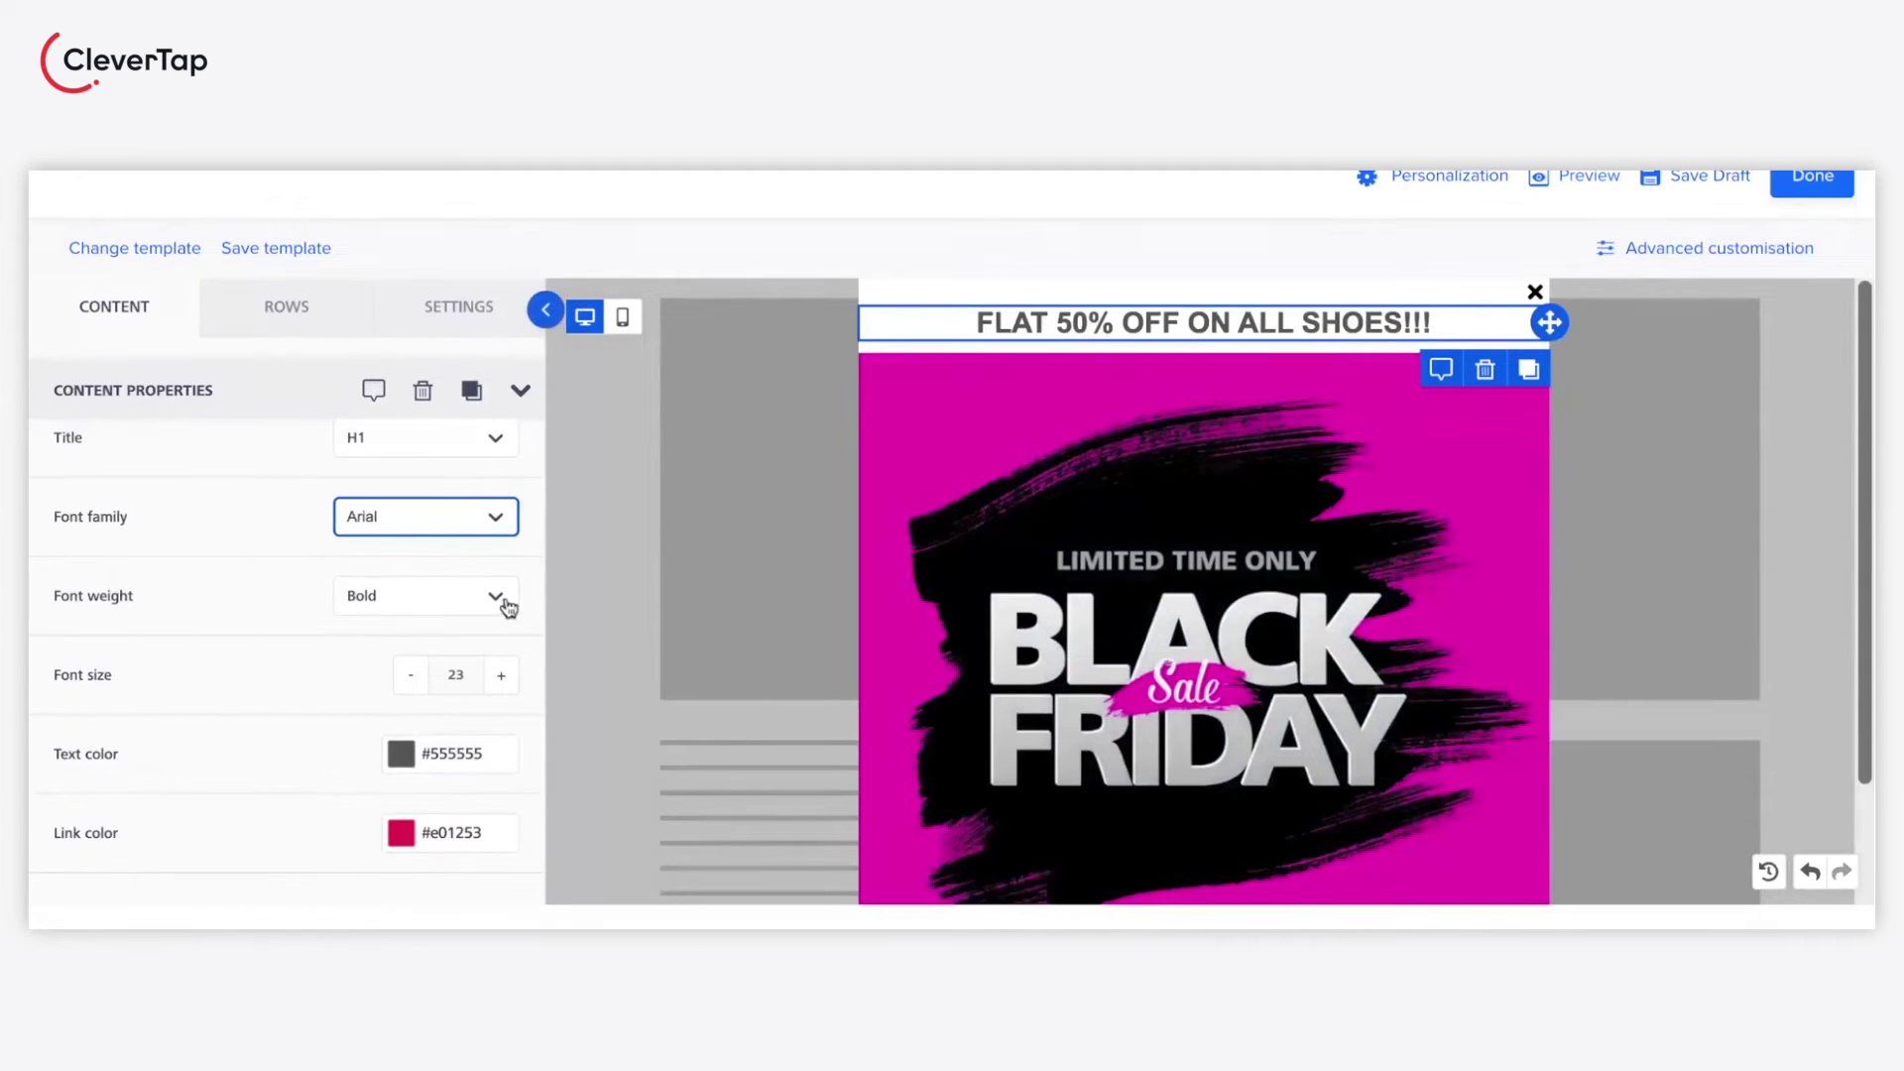
pyautogui.click(501, 600)
pyautogui.click(490, 684)
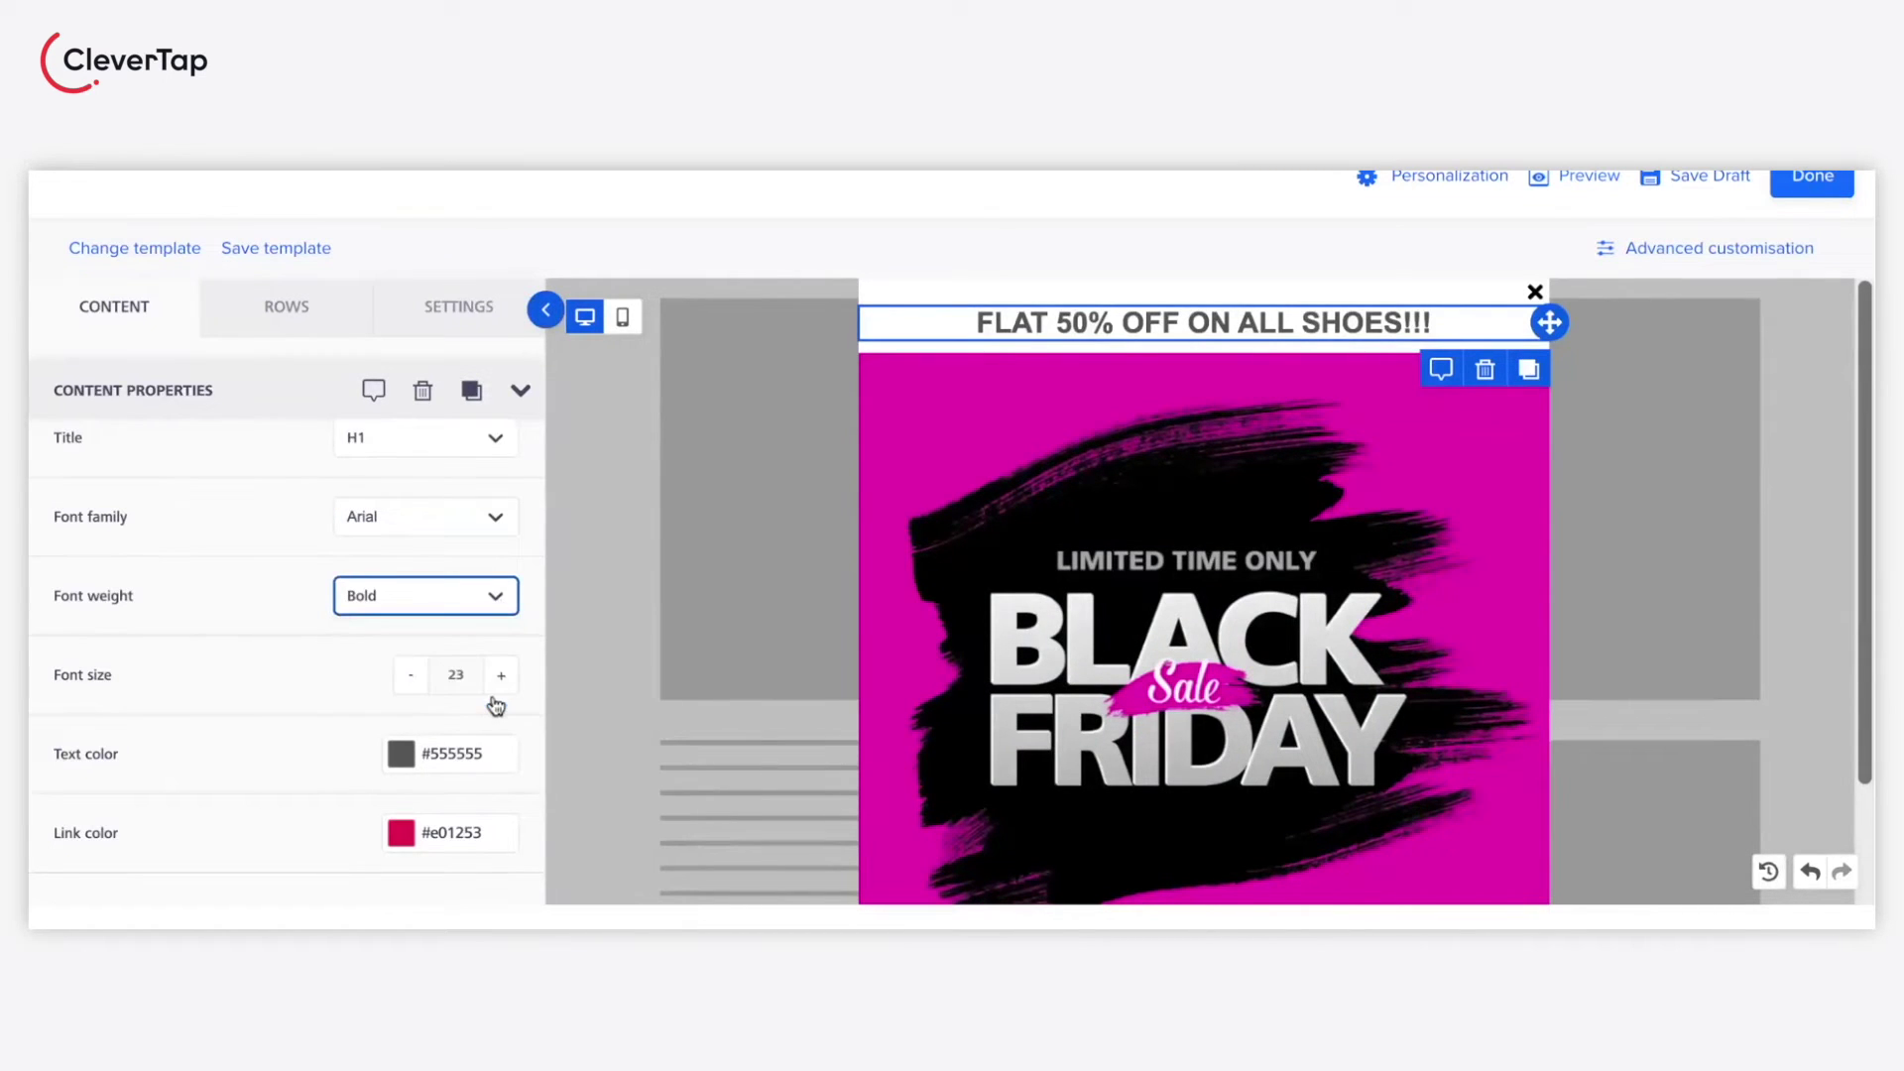
pyautogui.click(501, 685)
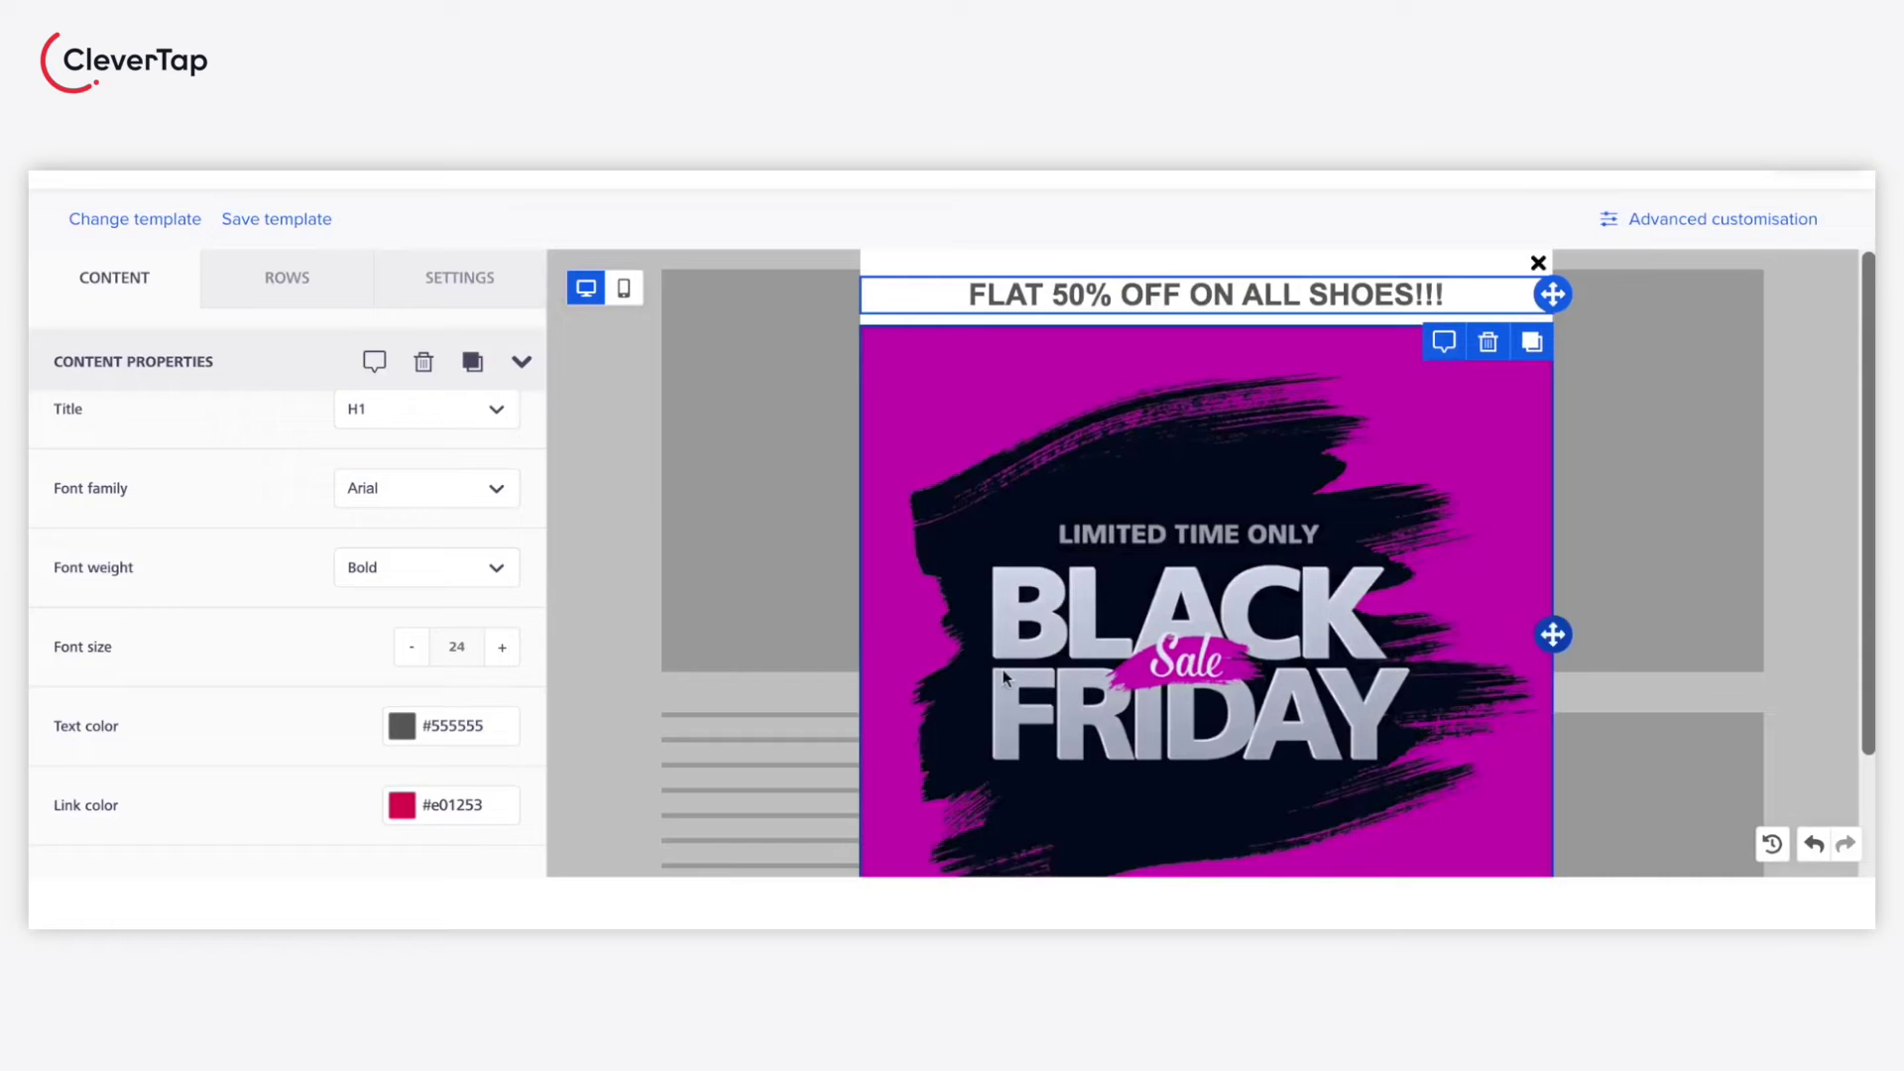
pyautogui.scroll(-2, 1004, 678)
pyautogui.scroll(-1, 1004, 677)
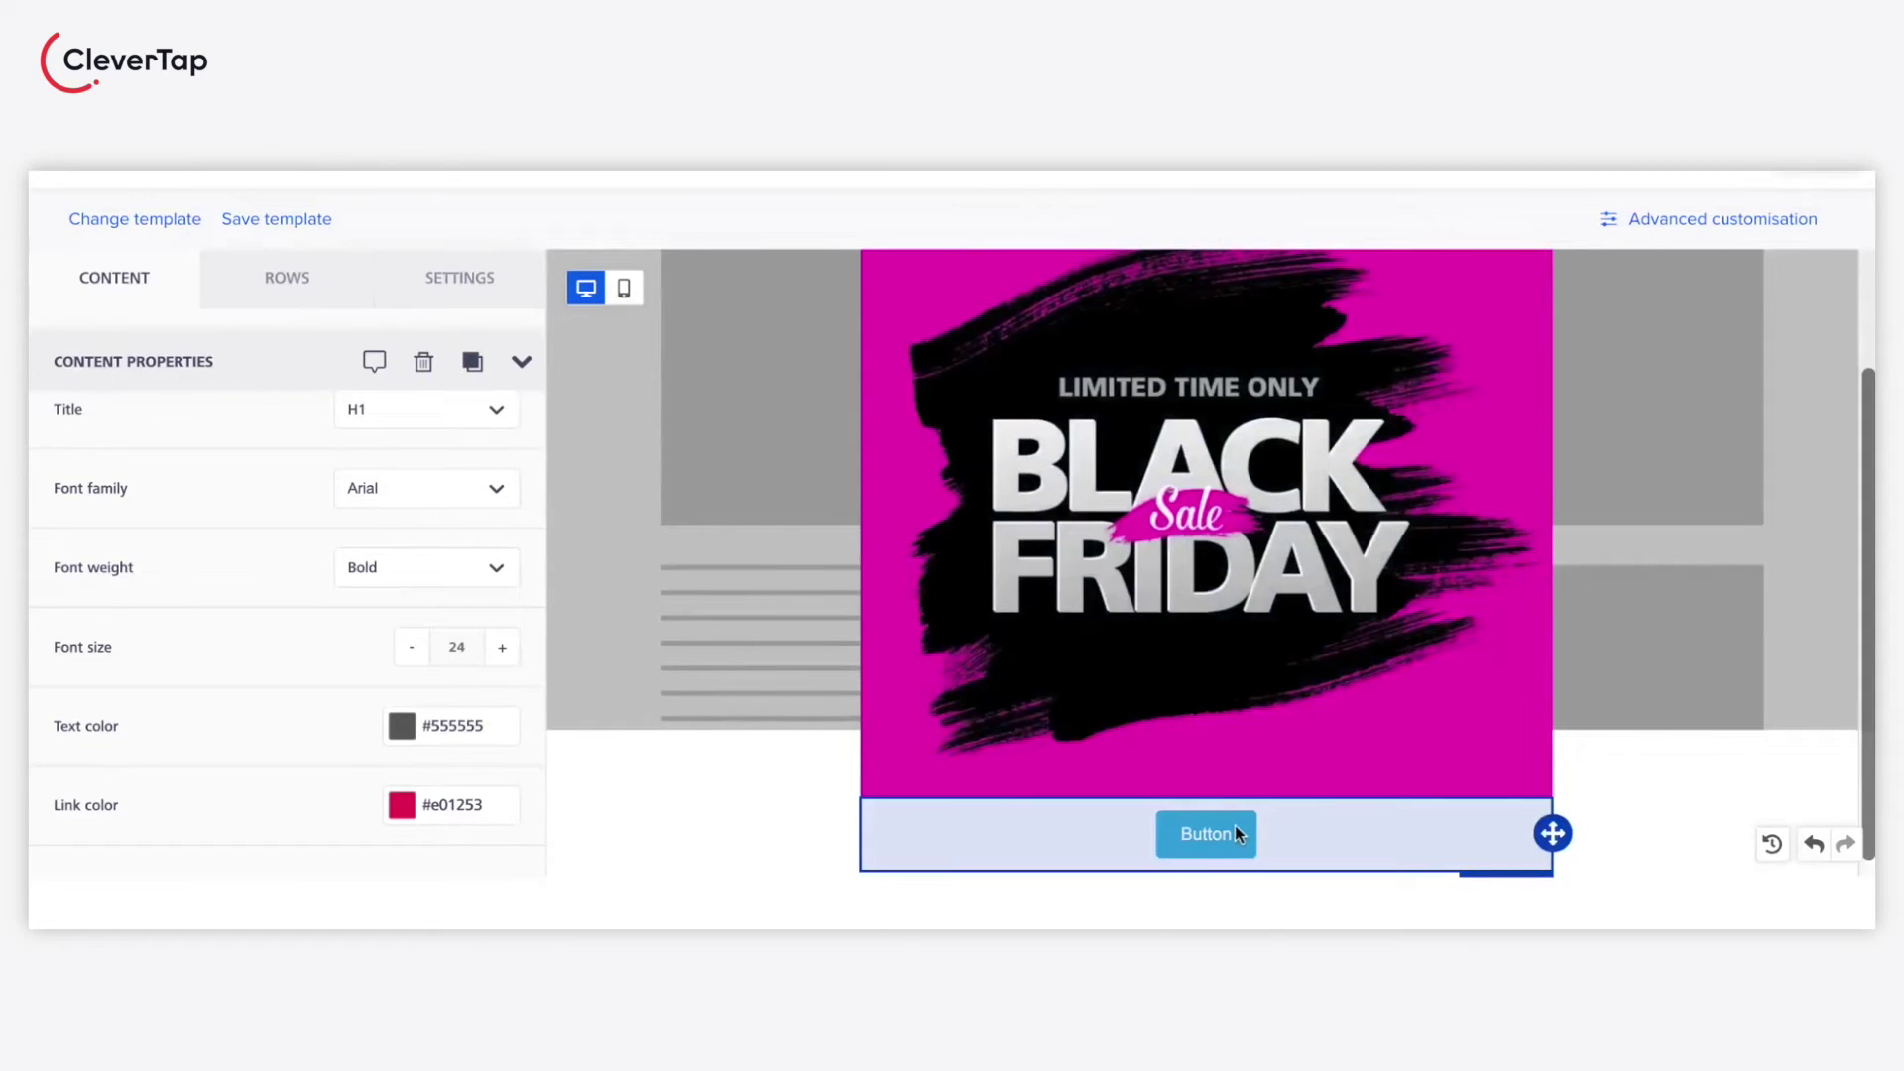
pyautogui.click(1235, 829)
pyautogui.press('BackSpace')
pyautogui.press('BackSpace')
pyautogui.press('BackSpace')
pyautogui.press('BackSpace')
pyautogui.press('BackSpace')
pyautogui.press('BackSpace')
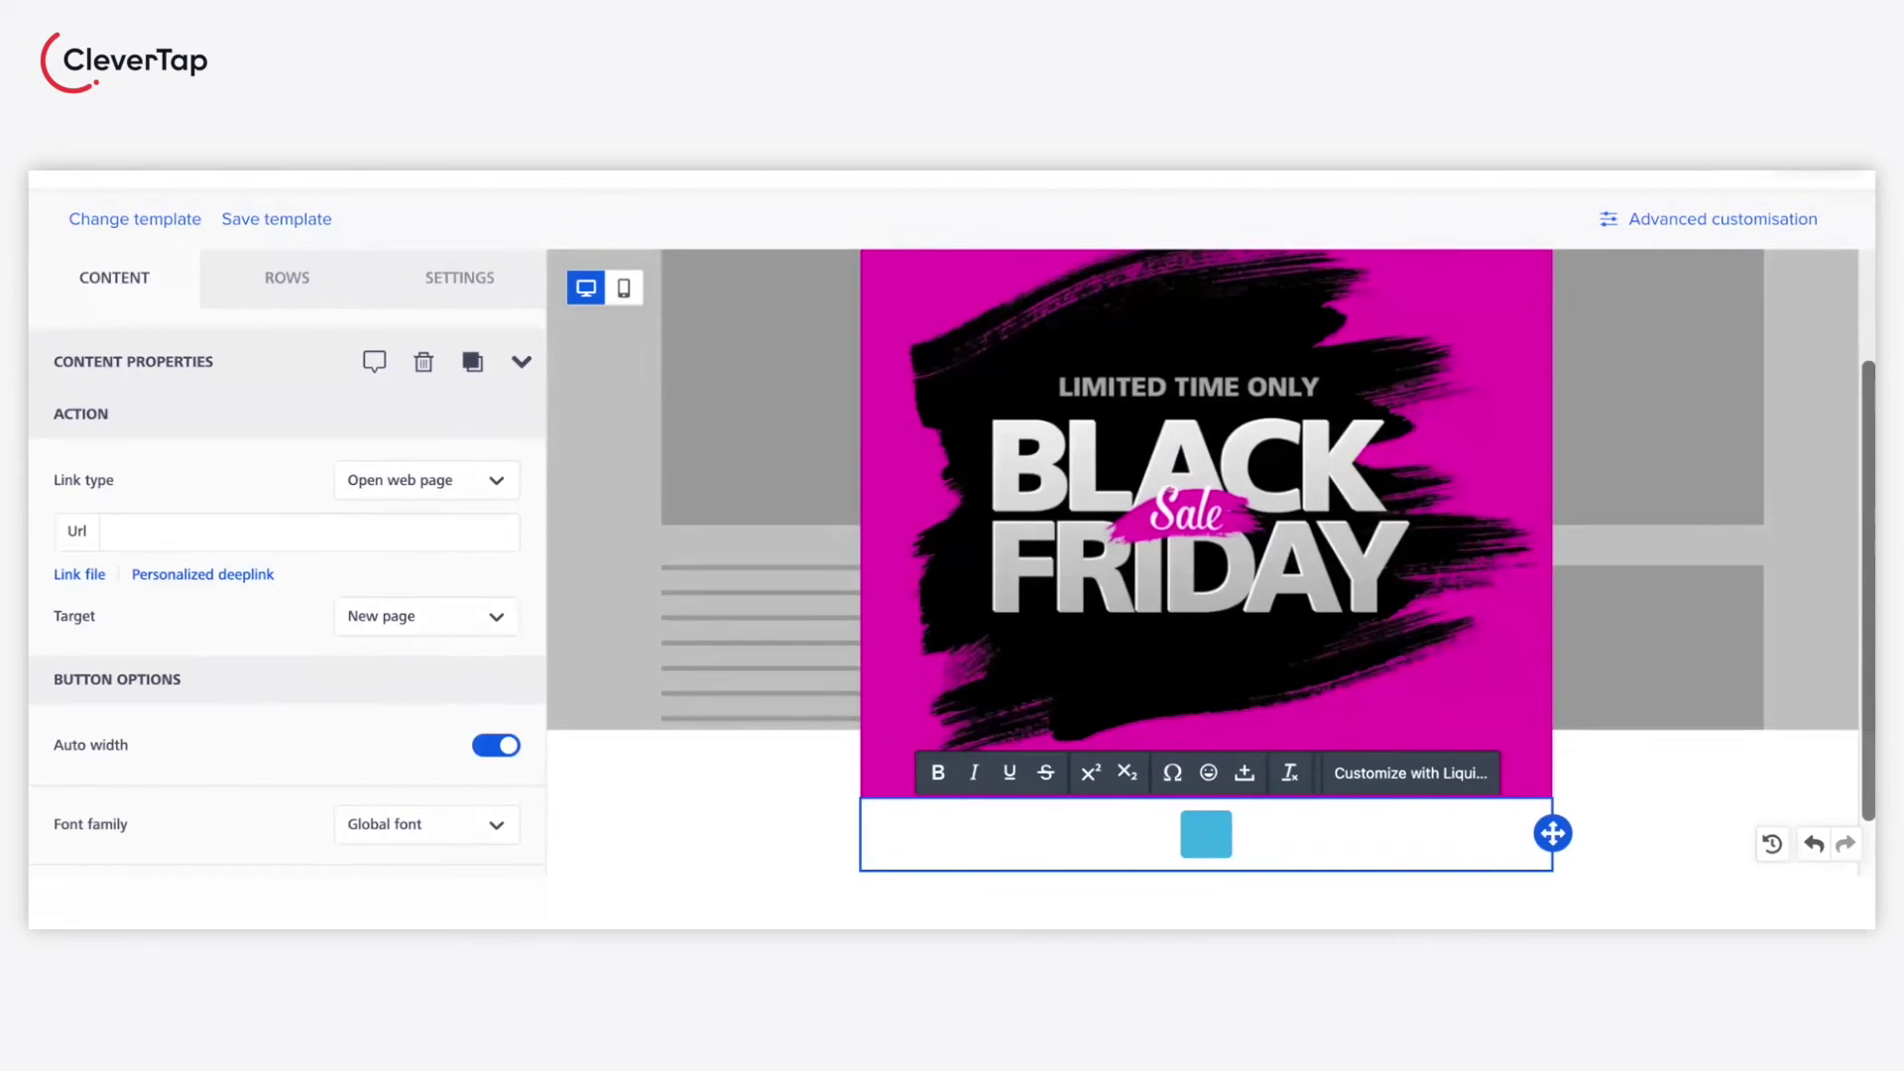
pyautogui.write('SHOP NOW')
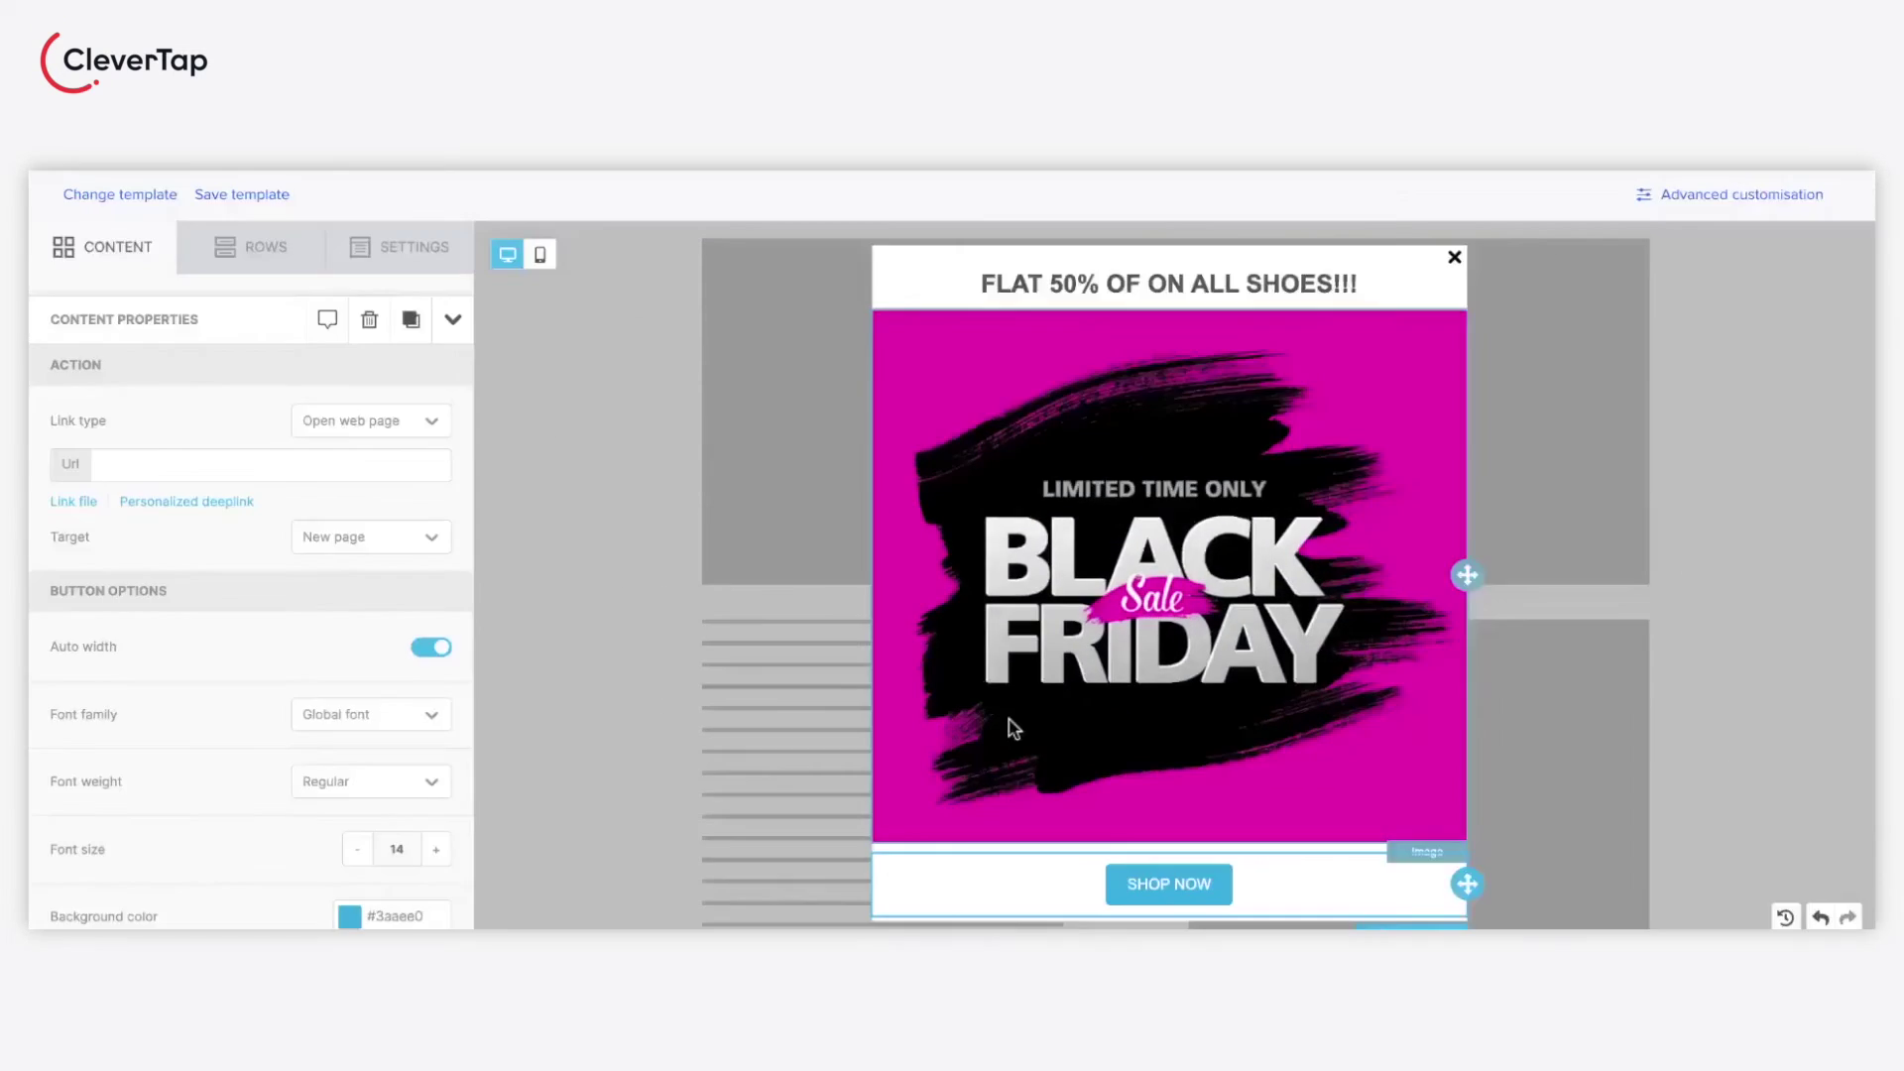
pyautogui.scroll(-1, 1009, 723)
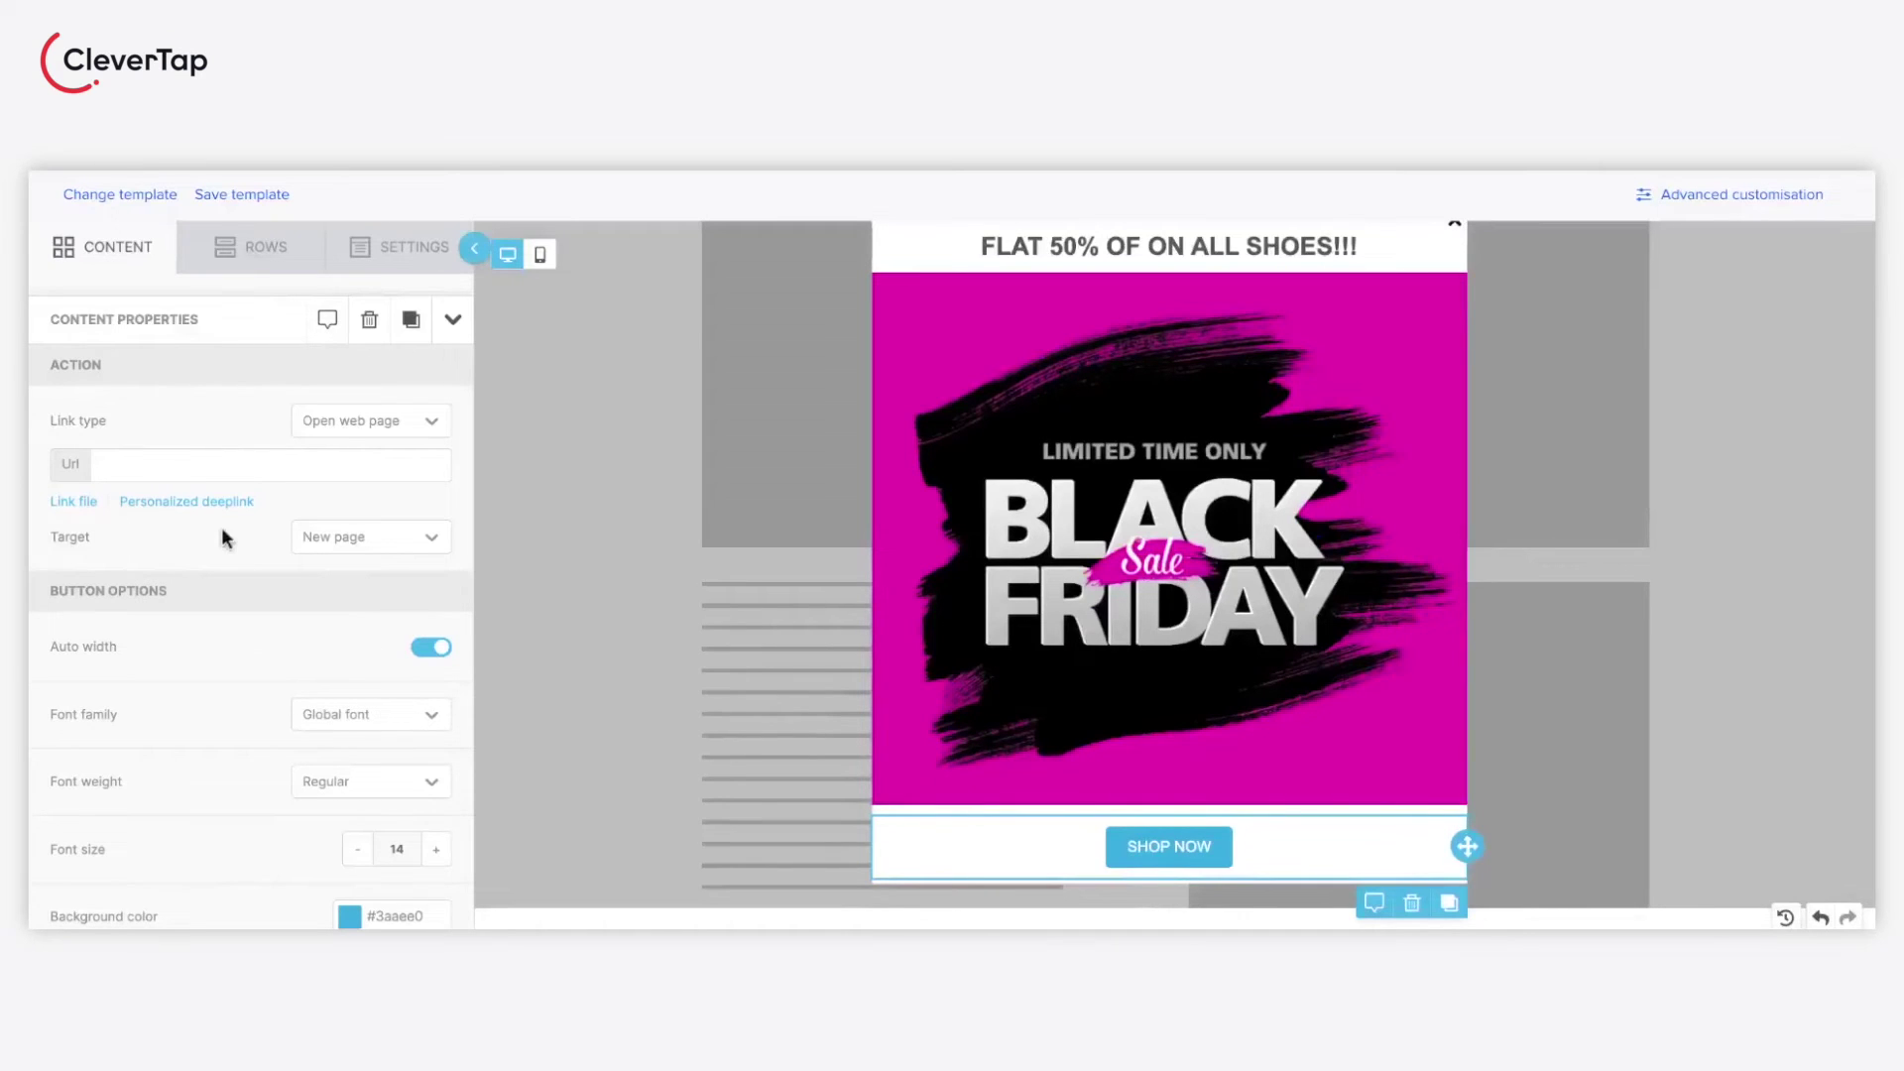
pyautogui.click(159, 461)
pyautogui.write('https://ecart1.com')
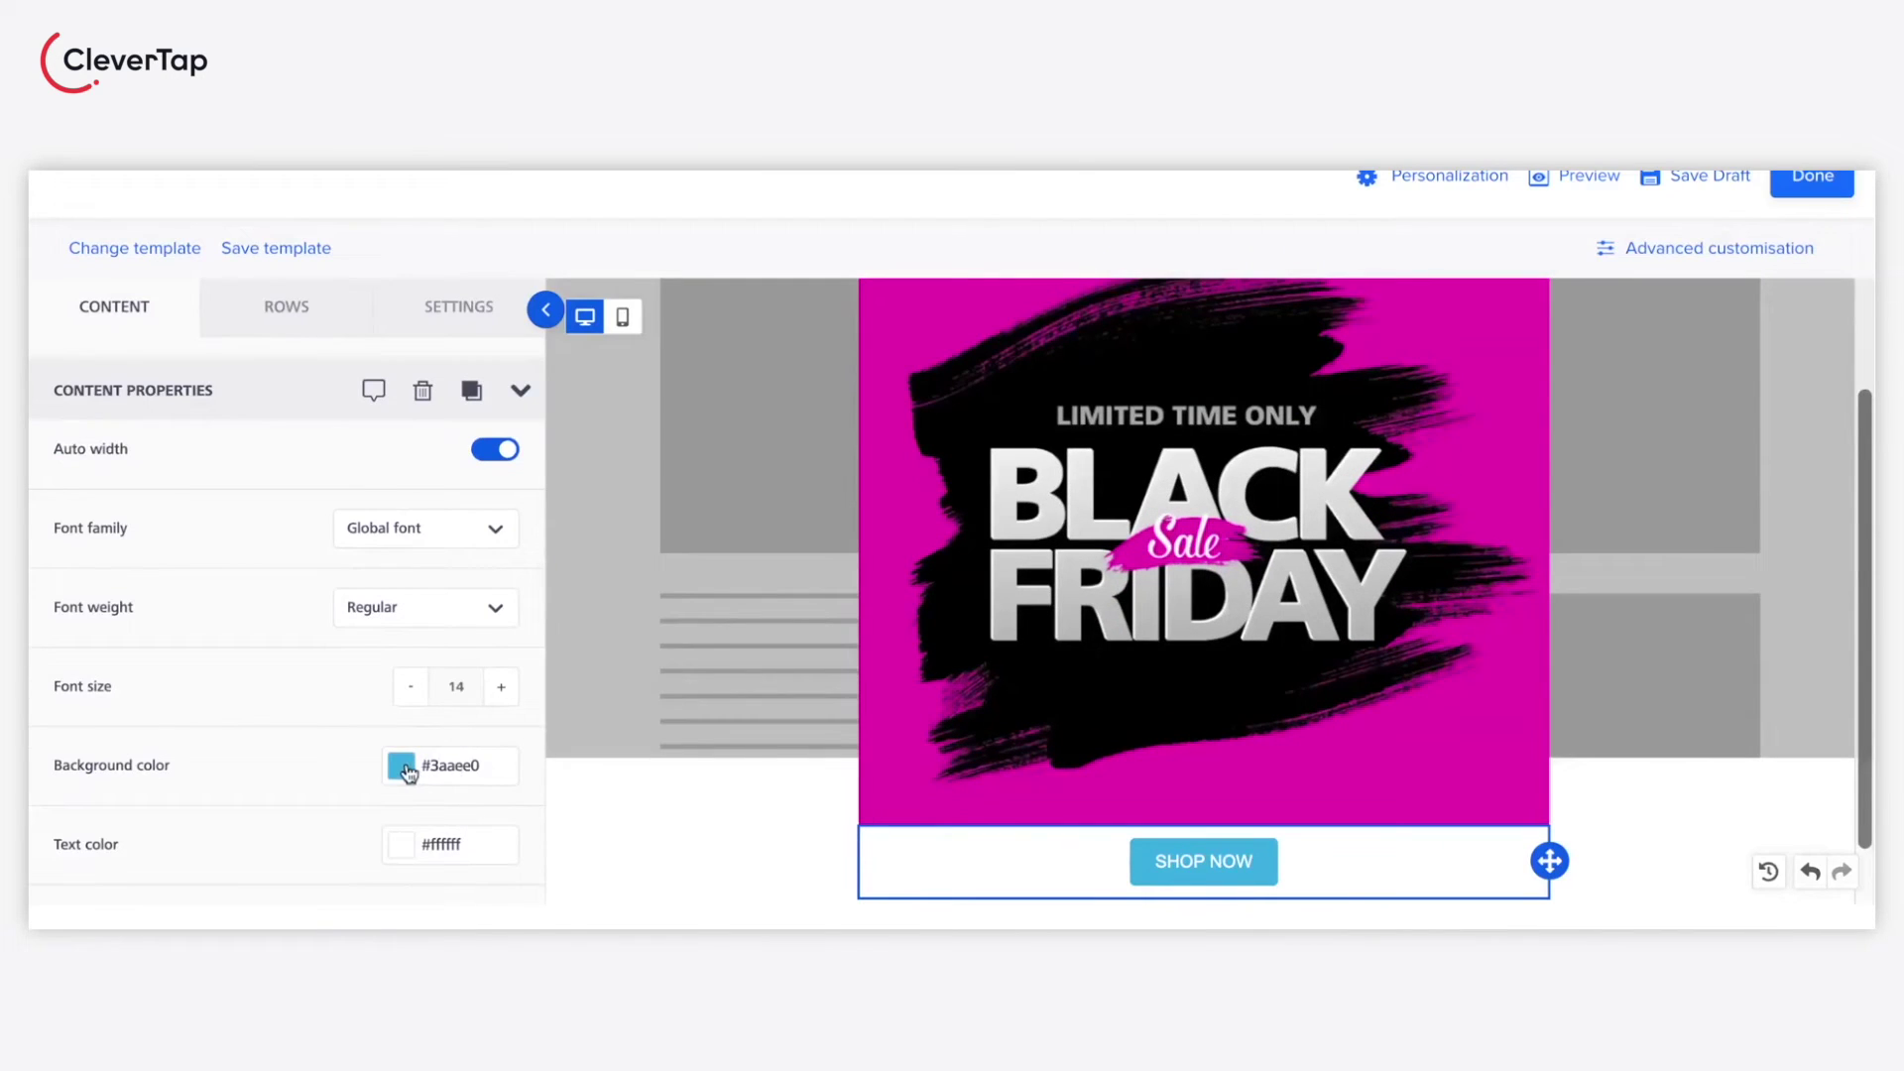
pyautogui.click(407, 771)
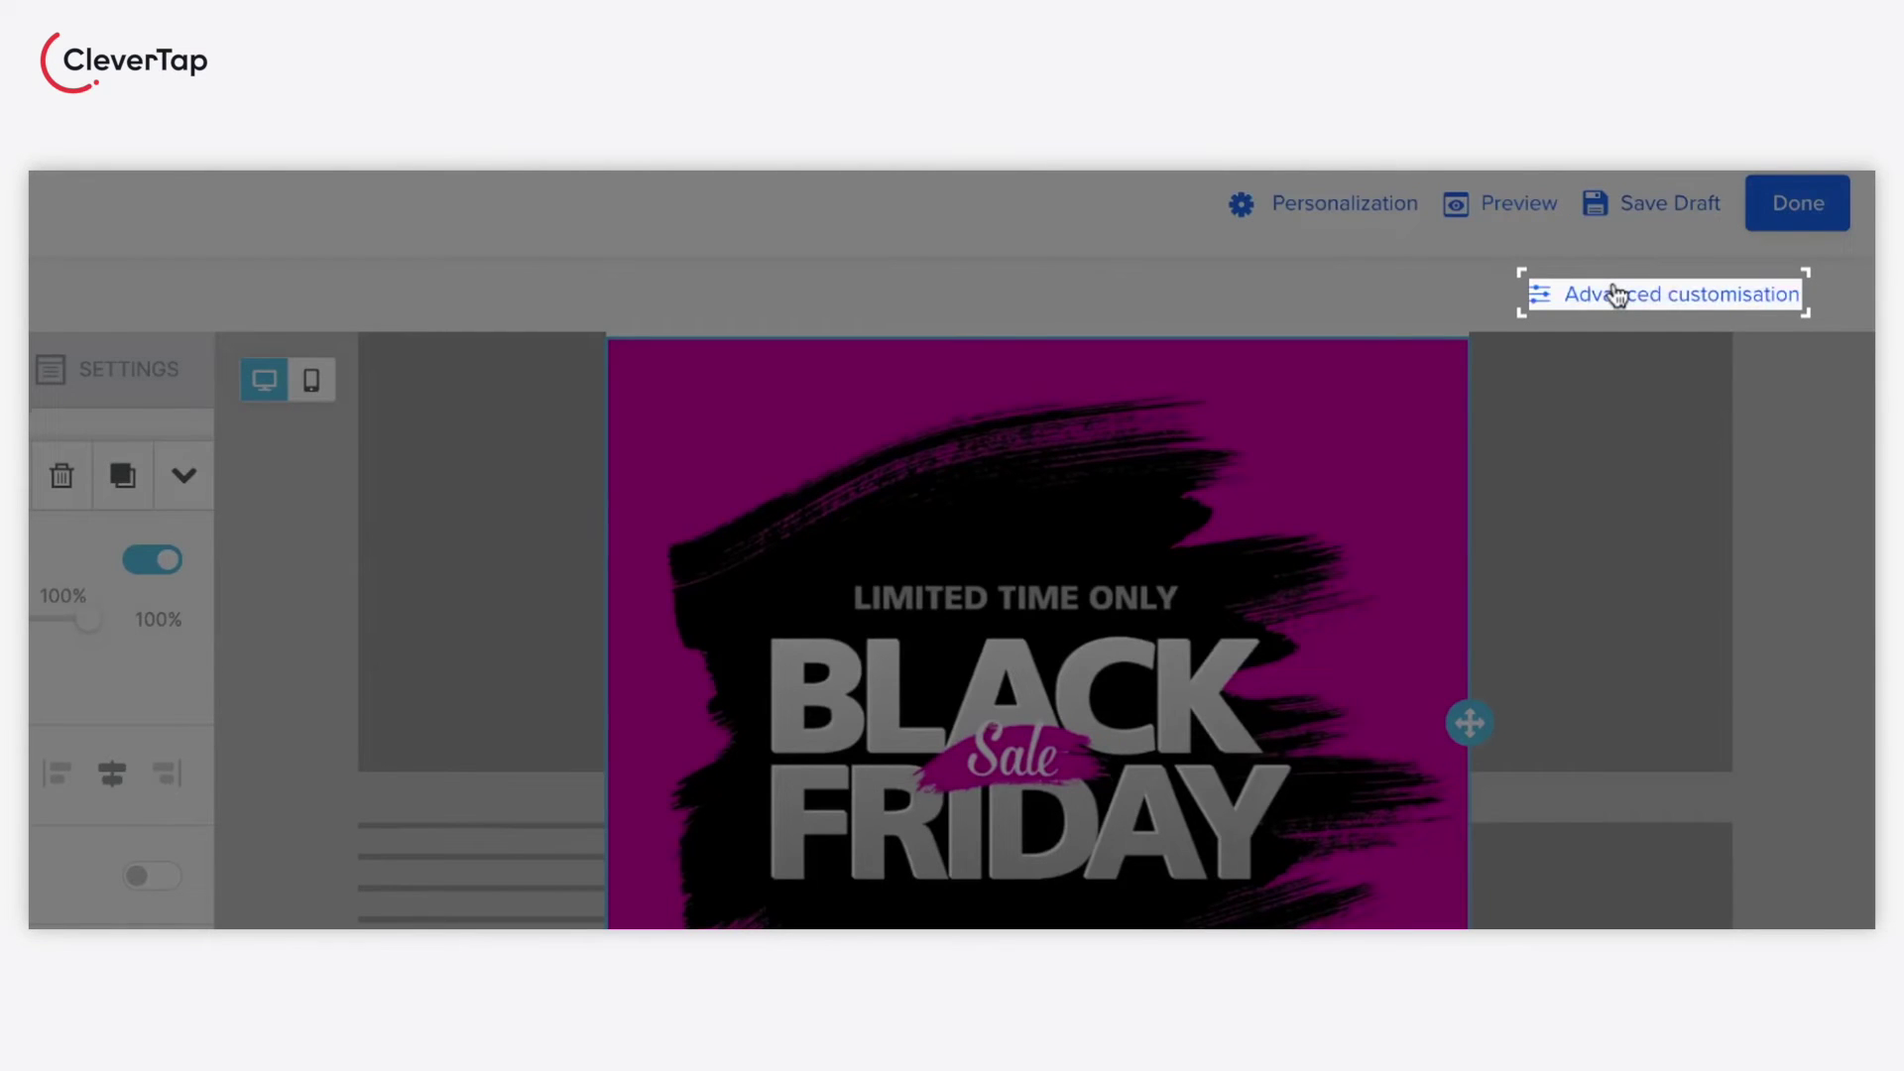
# - Position the pop-up Bottom-Right, set its desktop width to 53%, and adjust the mobile width
pyautogui.click(1618, 294)
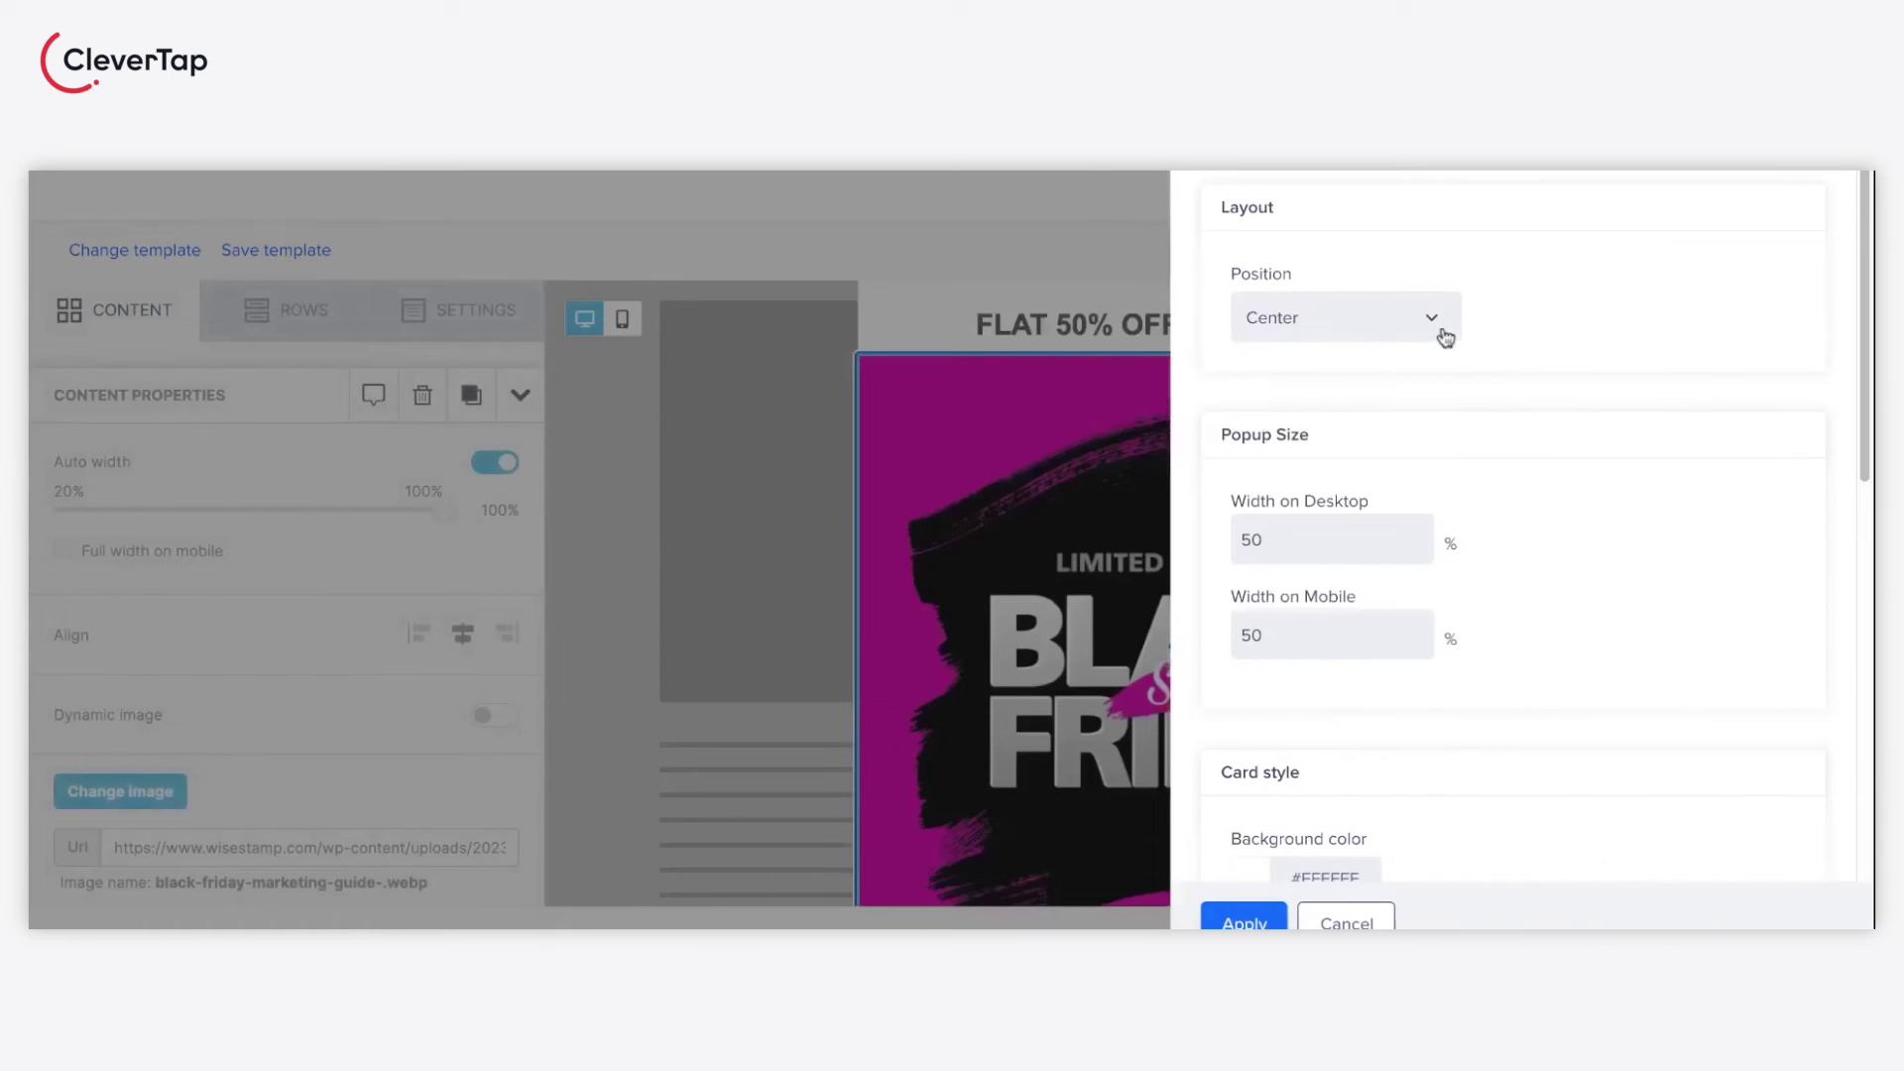
pyautogui.click(1445, 339)
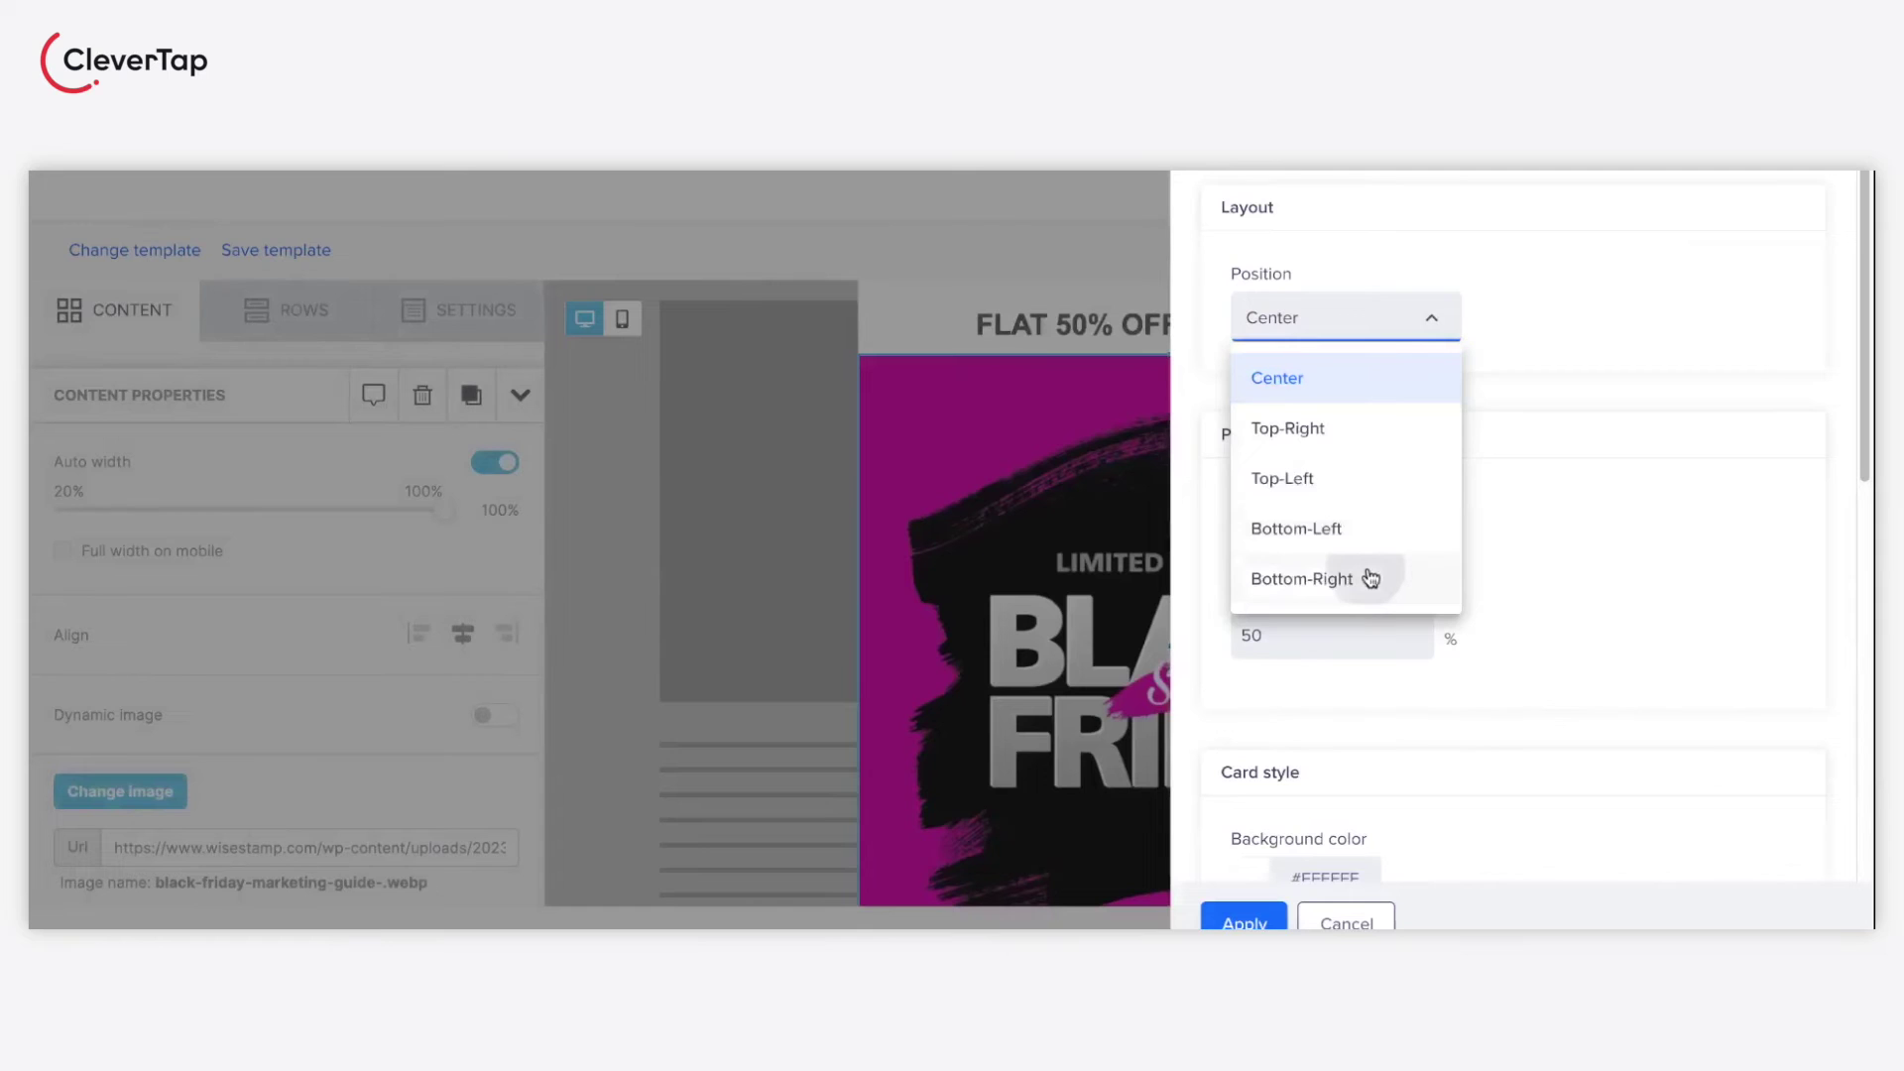
pyautogui.click(1372, 579)
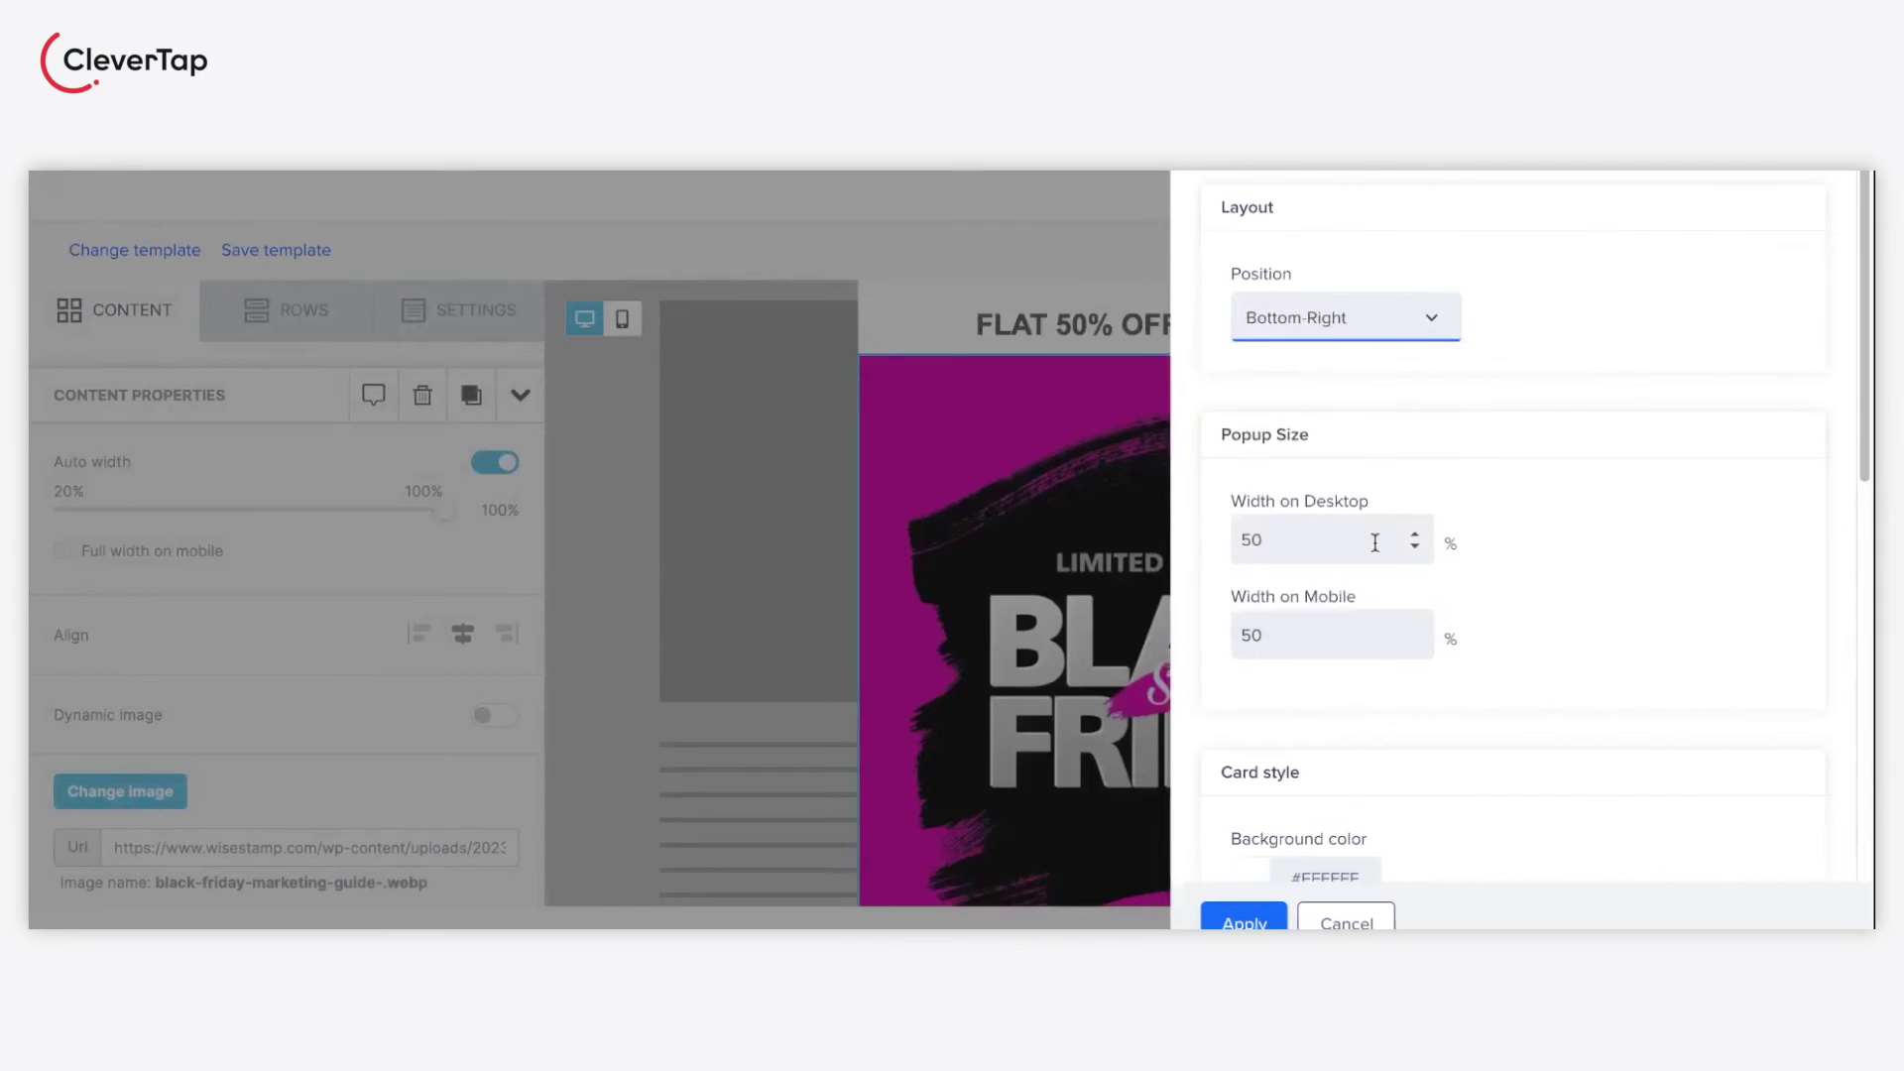
pyautogui.click(1375, 543)
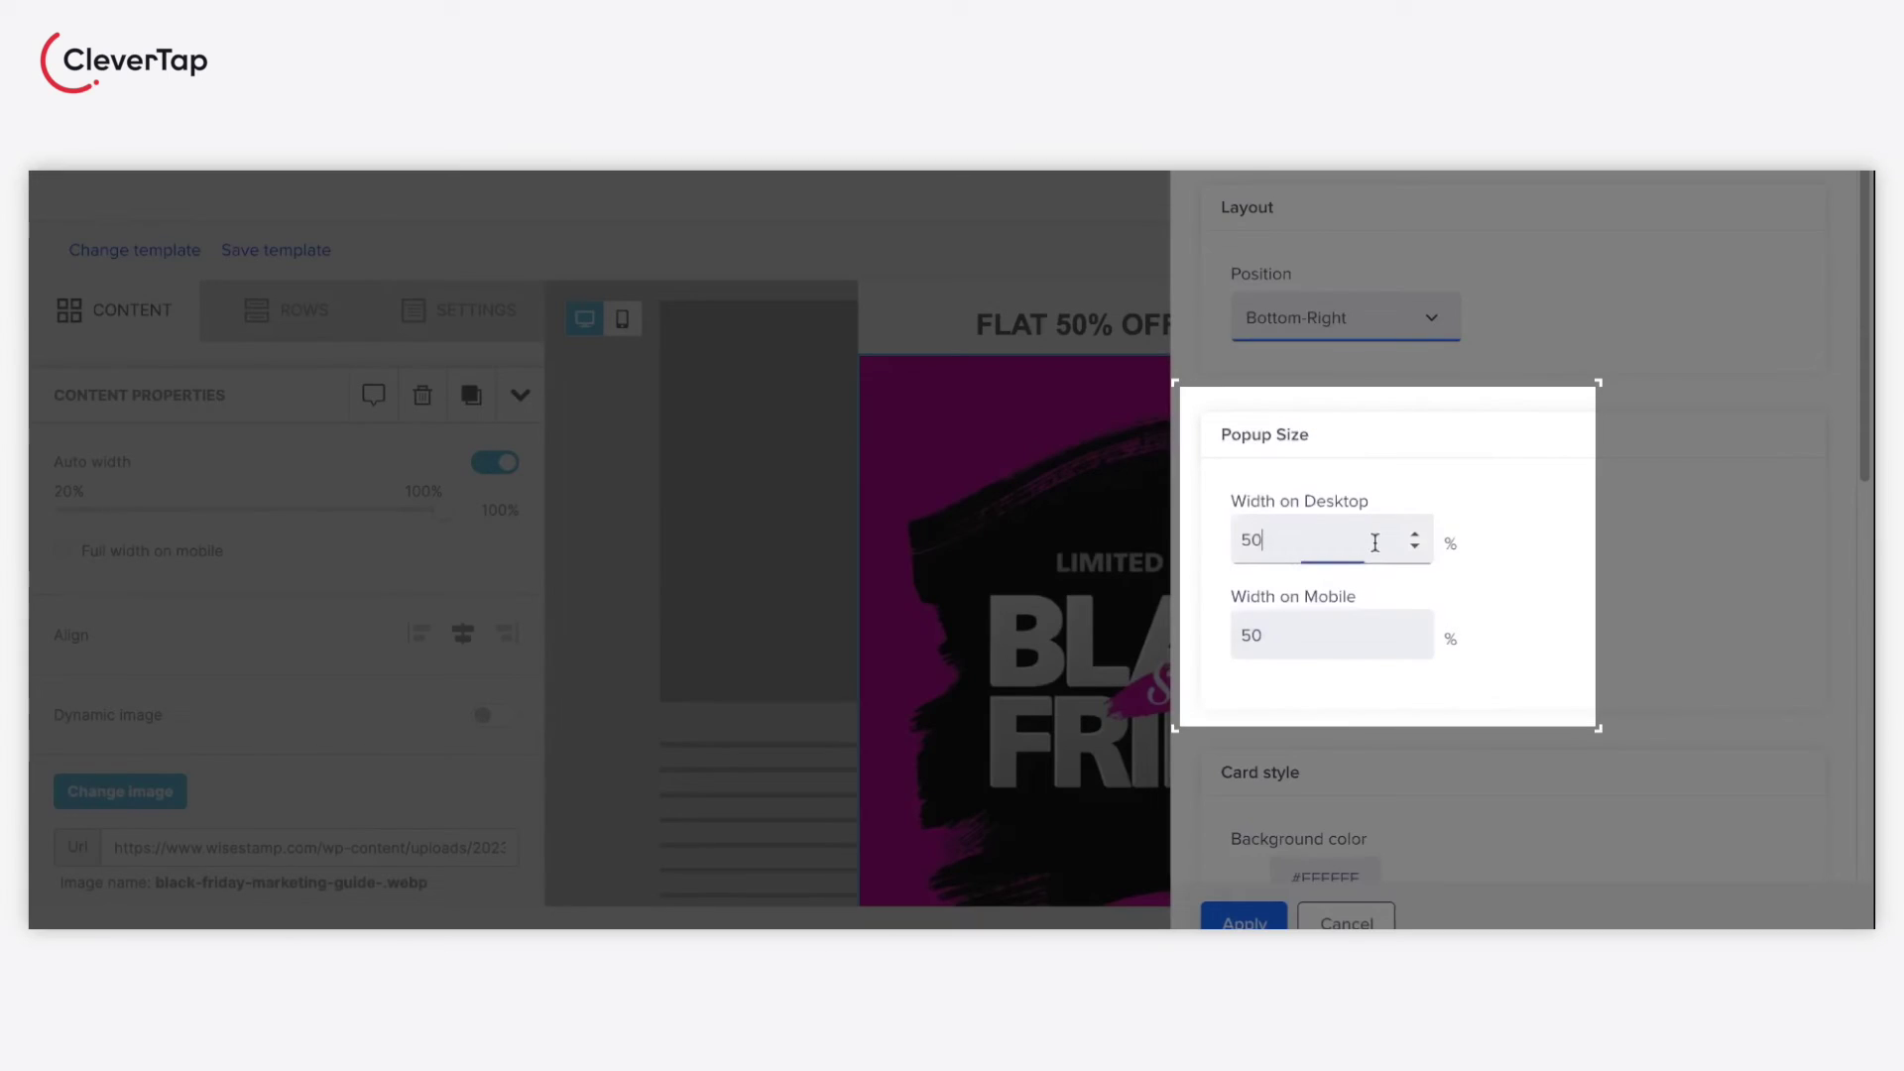
pyautogui.press('BackSpace')
pyautogui.write('3')
pyautogui.click(1338, 634)
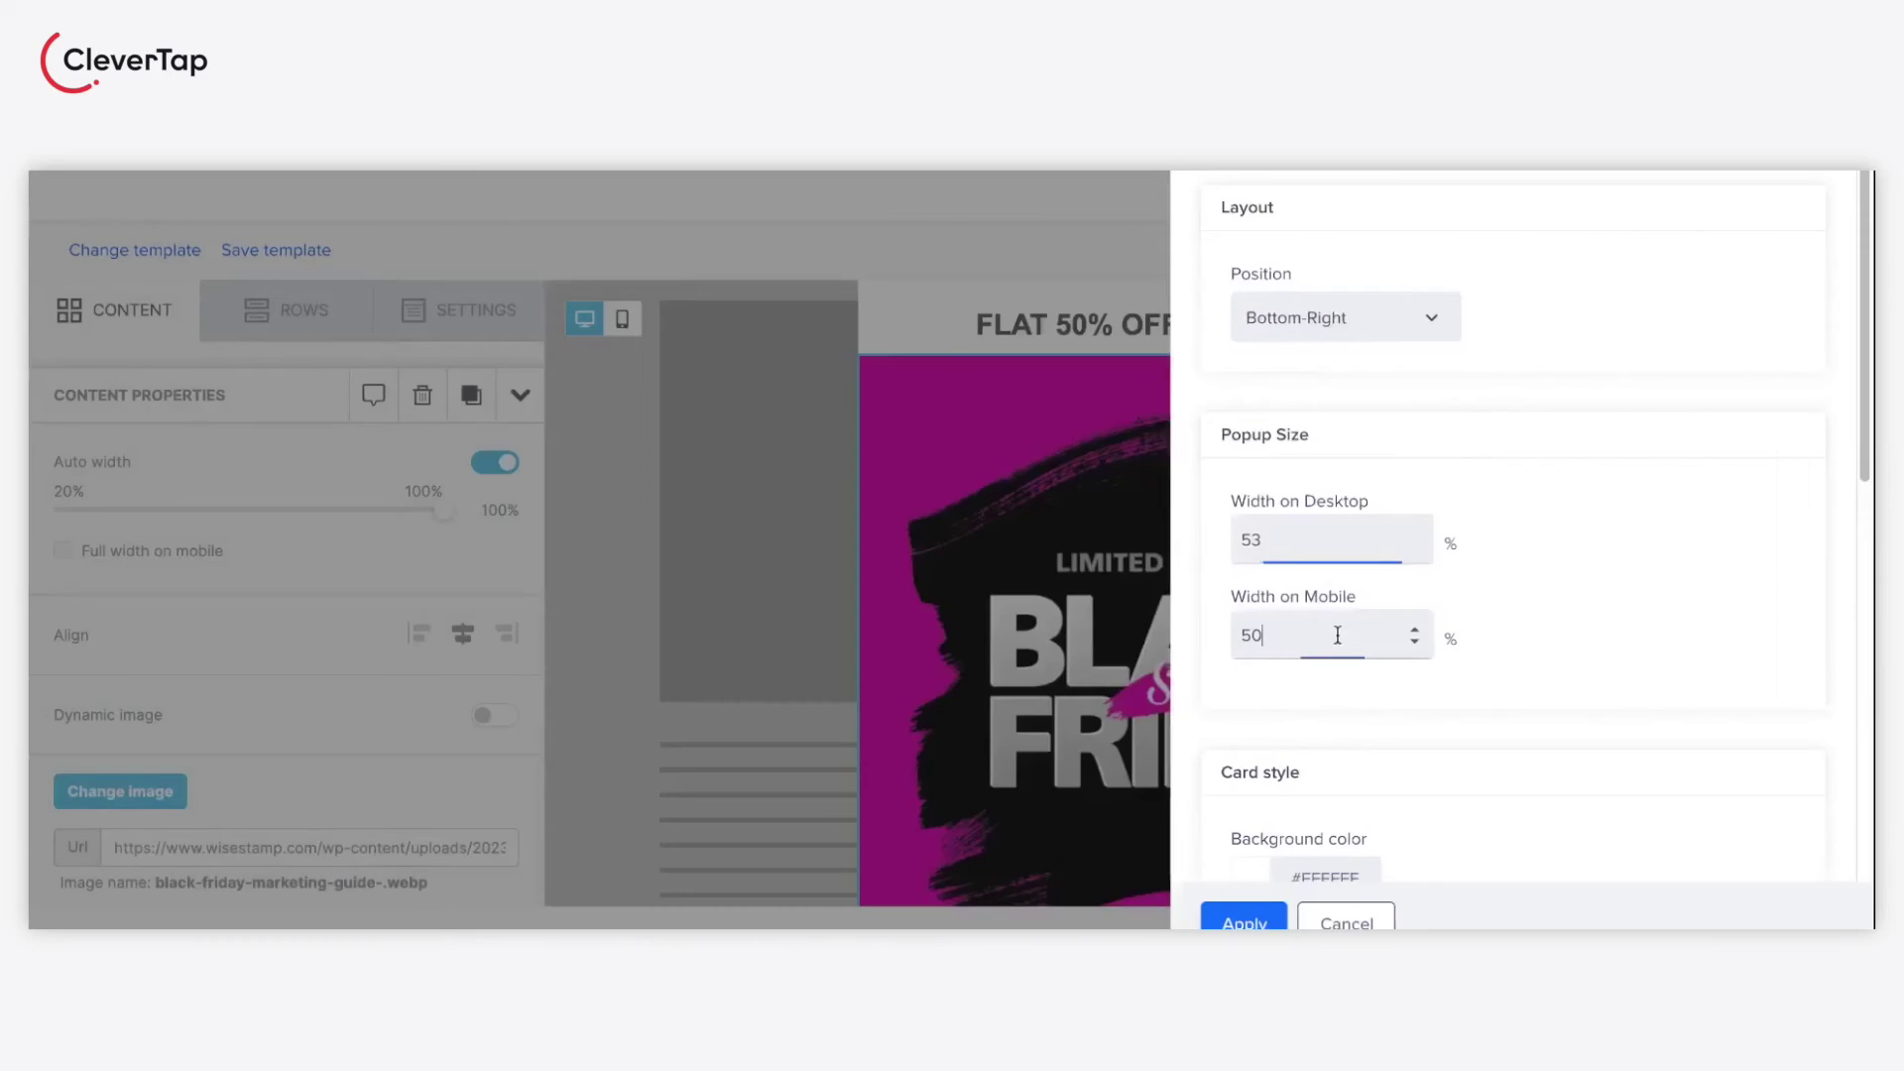
# - Give the pop-up card rounded corners and a #080808 border
pyautogui.scroll(-3, 1338, 634)
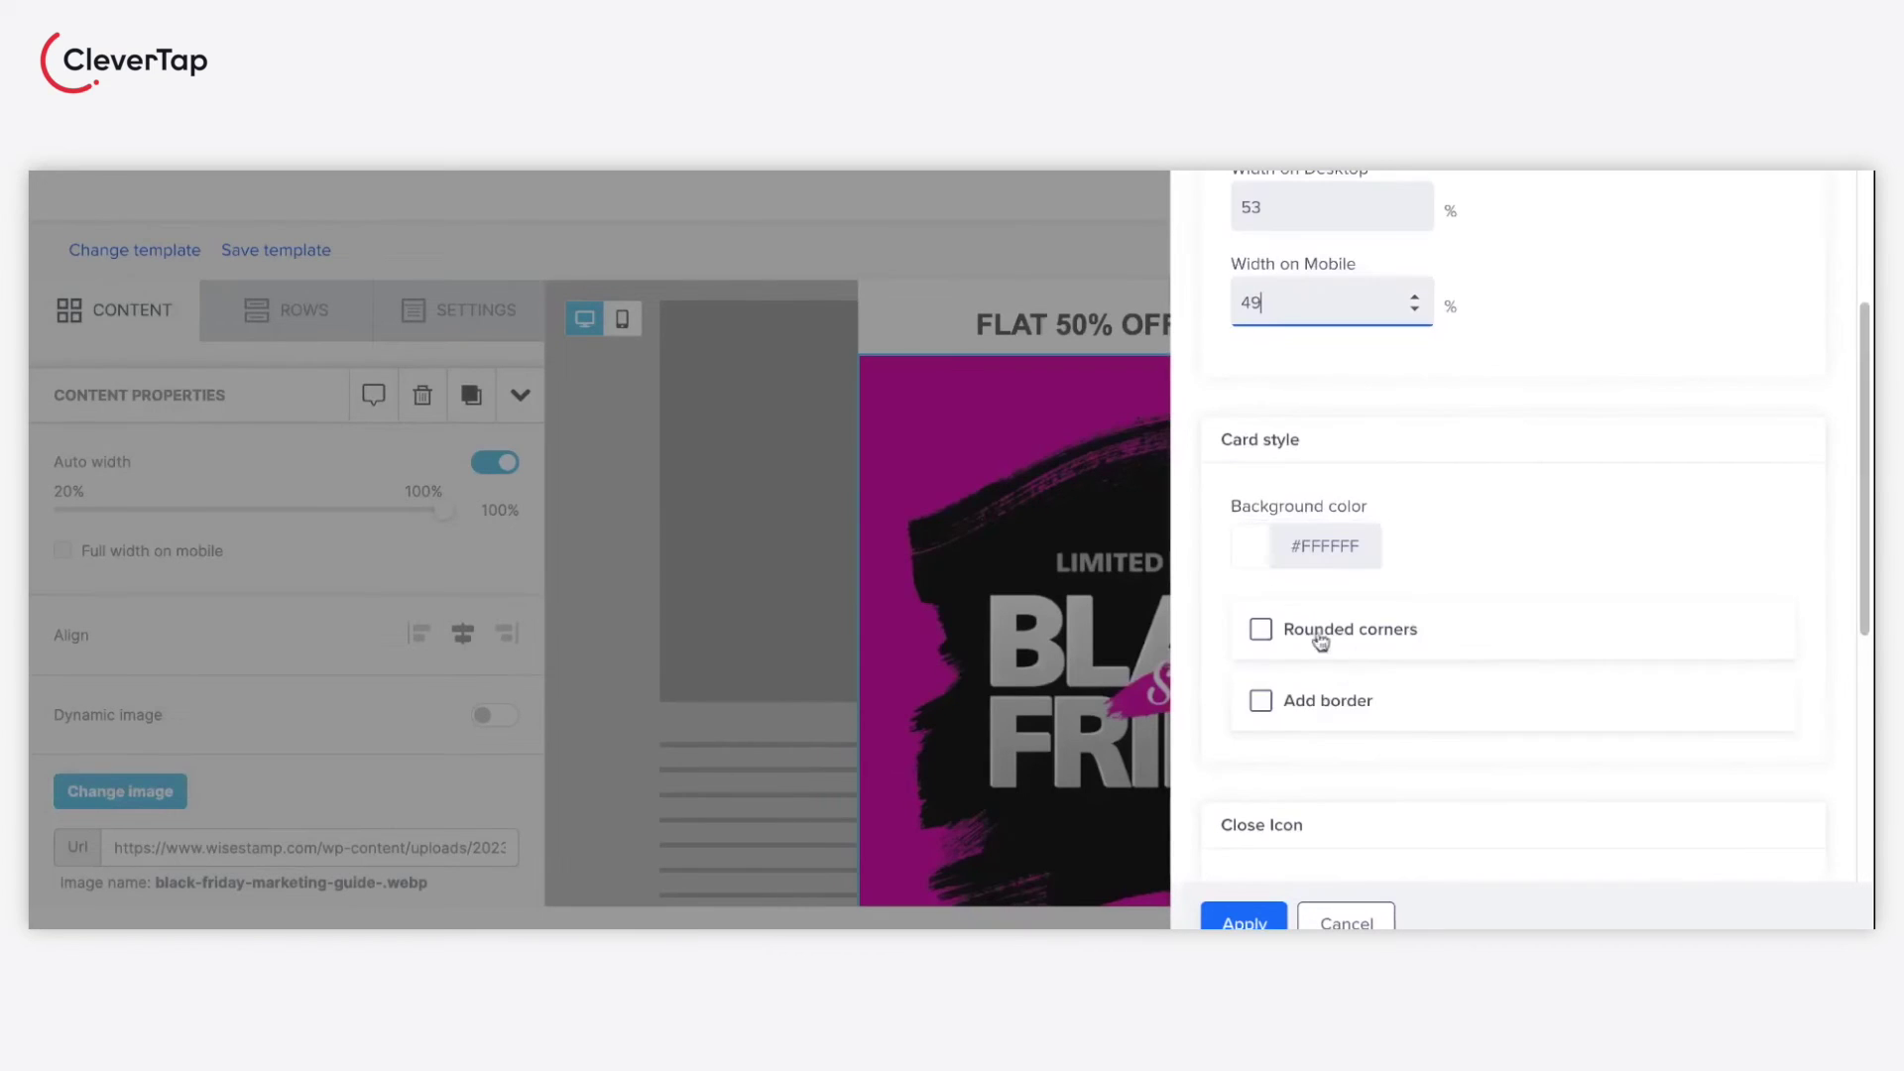
pyautogui.click(1262, 630)
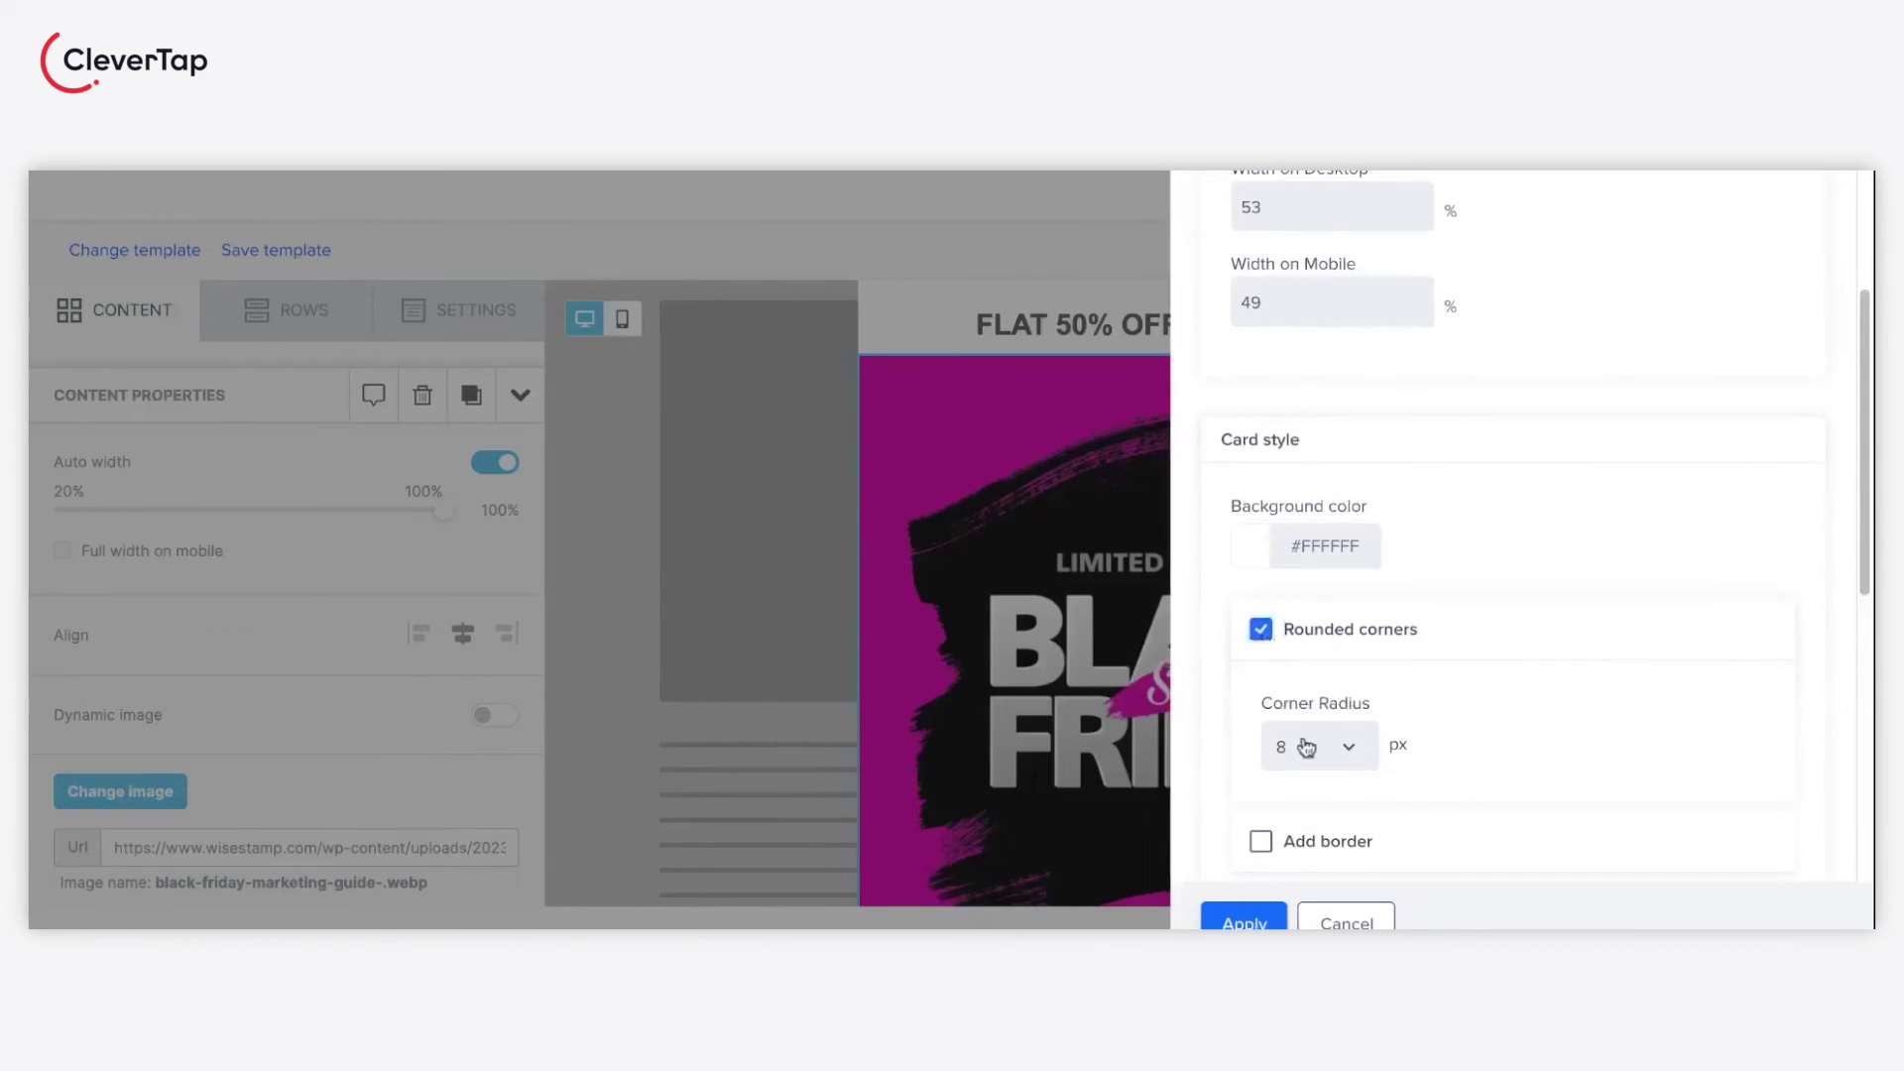
pyautogui.scroll(-2, 1419, 769)
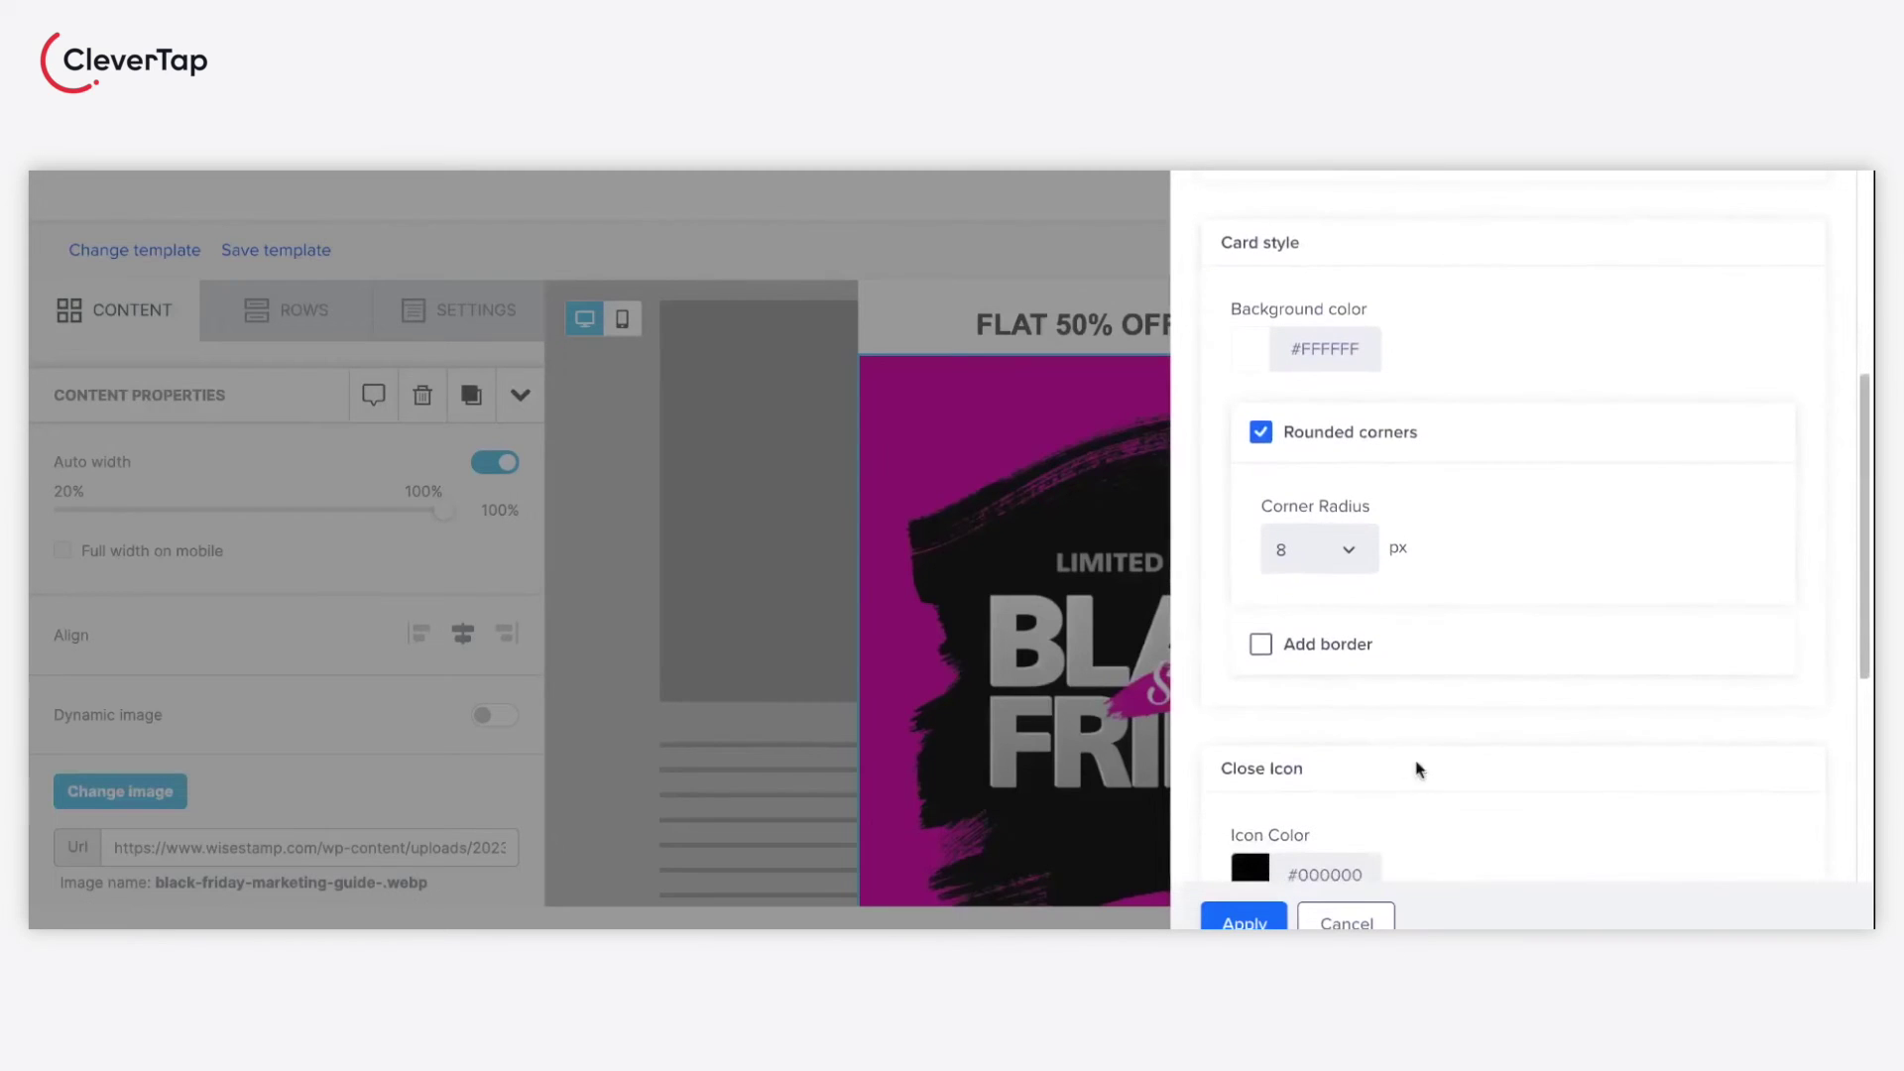
pyautogui.click(1261, 644)
pyautogui.scroll(-2, 1299, 727)
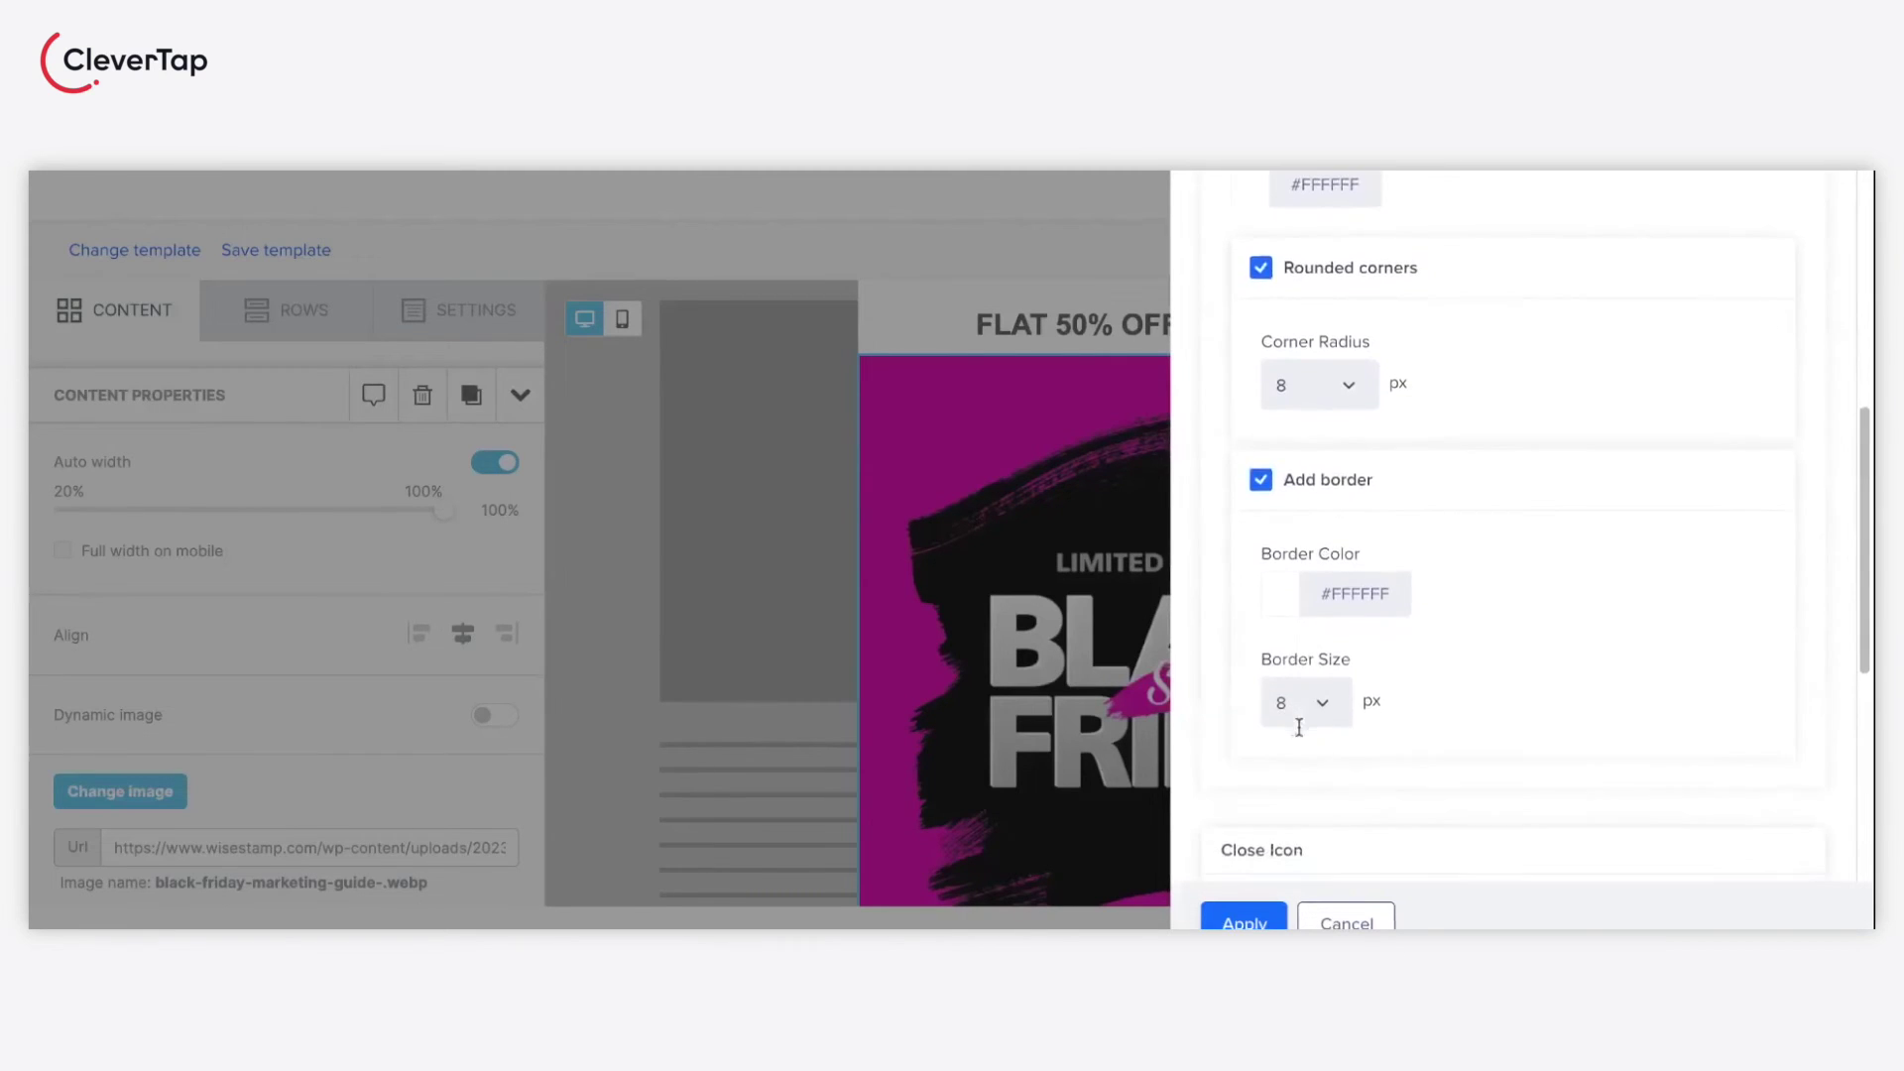
pyautogui.click(1279, 595)
pyautogui.click(1420, 754)
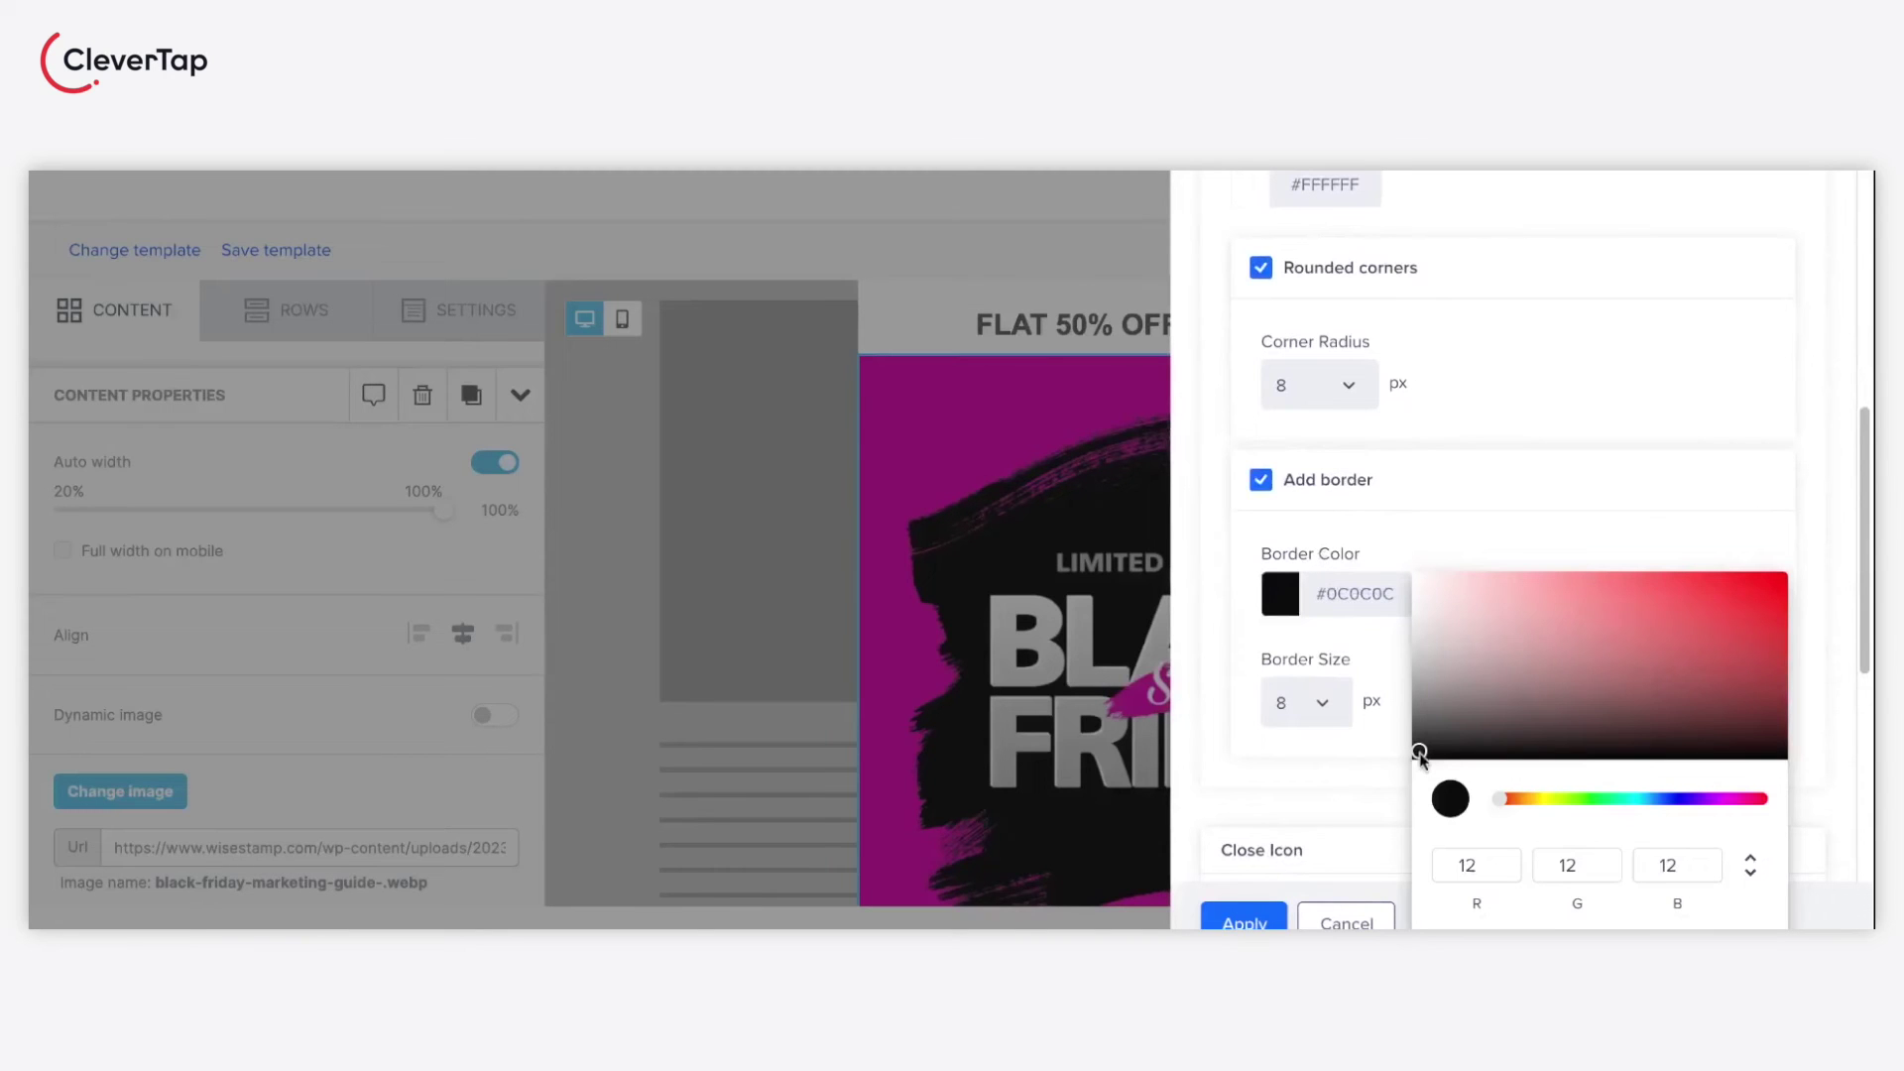
pyautogui.click(1419, 757)
pyautogui.click(1306, 765)
# - Set the overlay opacity to 60%
pyautogui.scroll(-1, 1306, 765)
pyautogui.scroll(-4, 1307, 766)
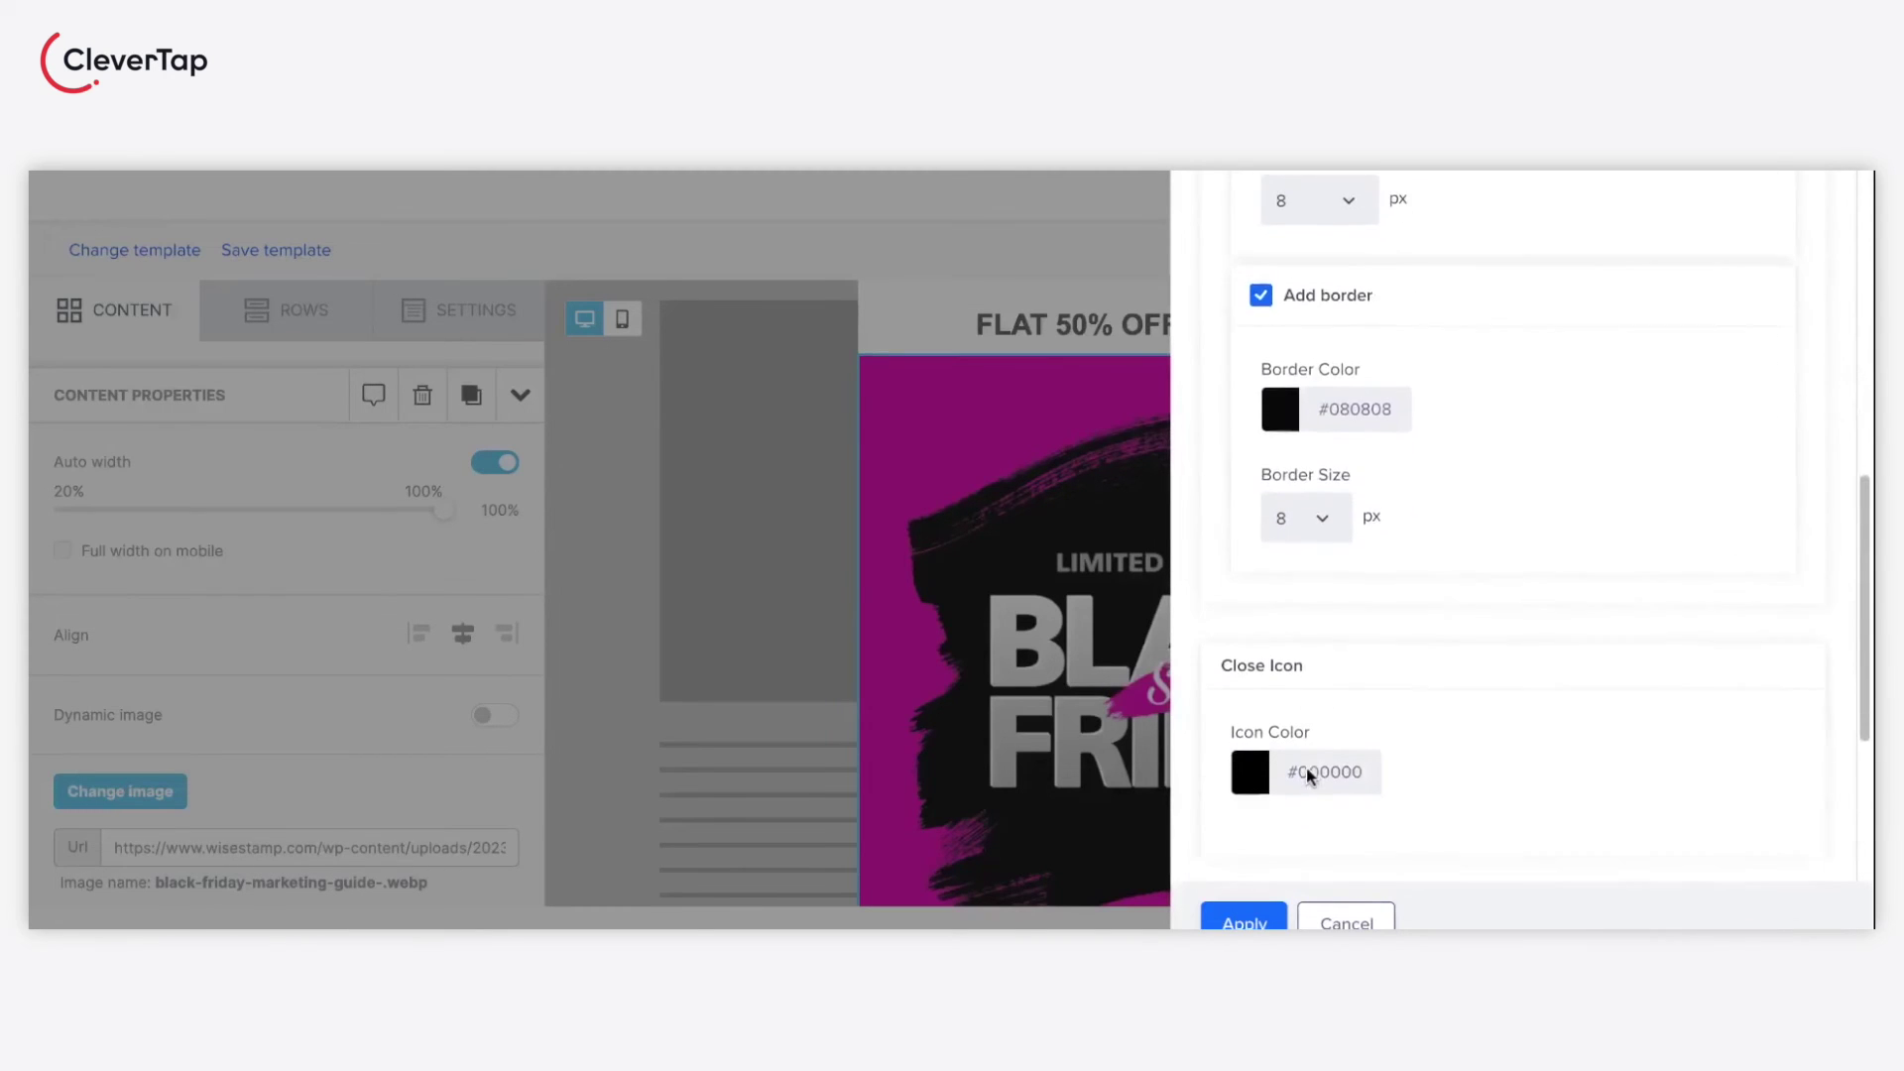
pyautogui.scroll(-2, 1512, 535)
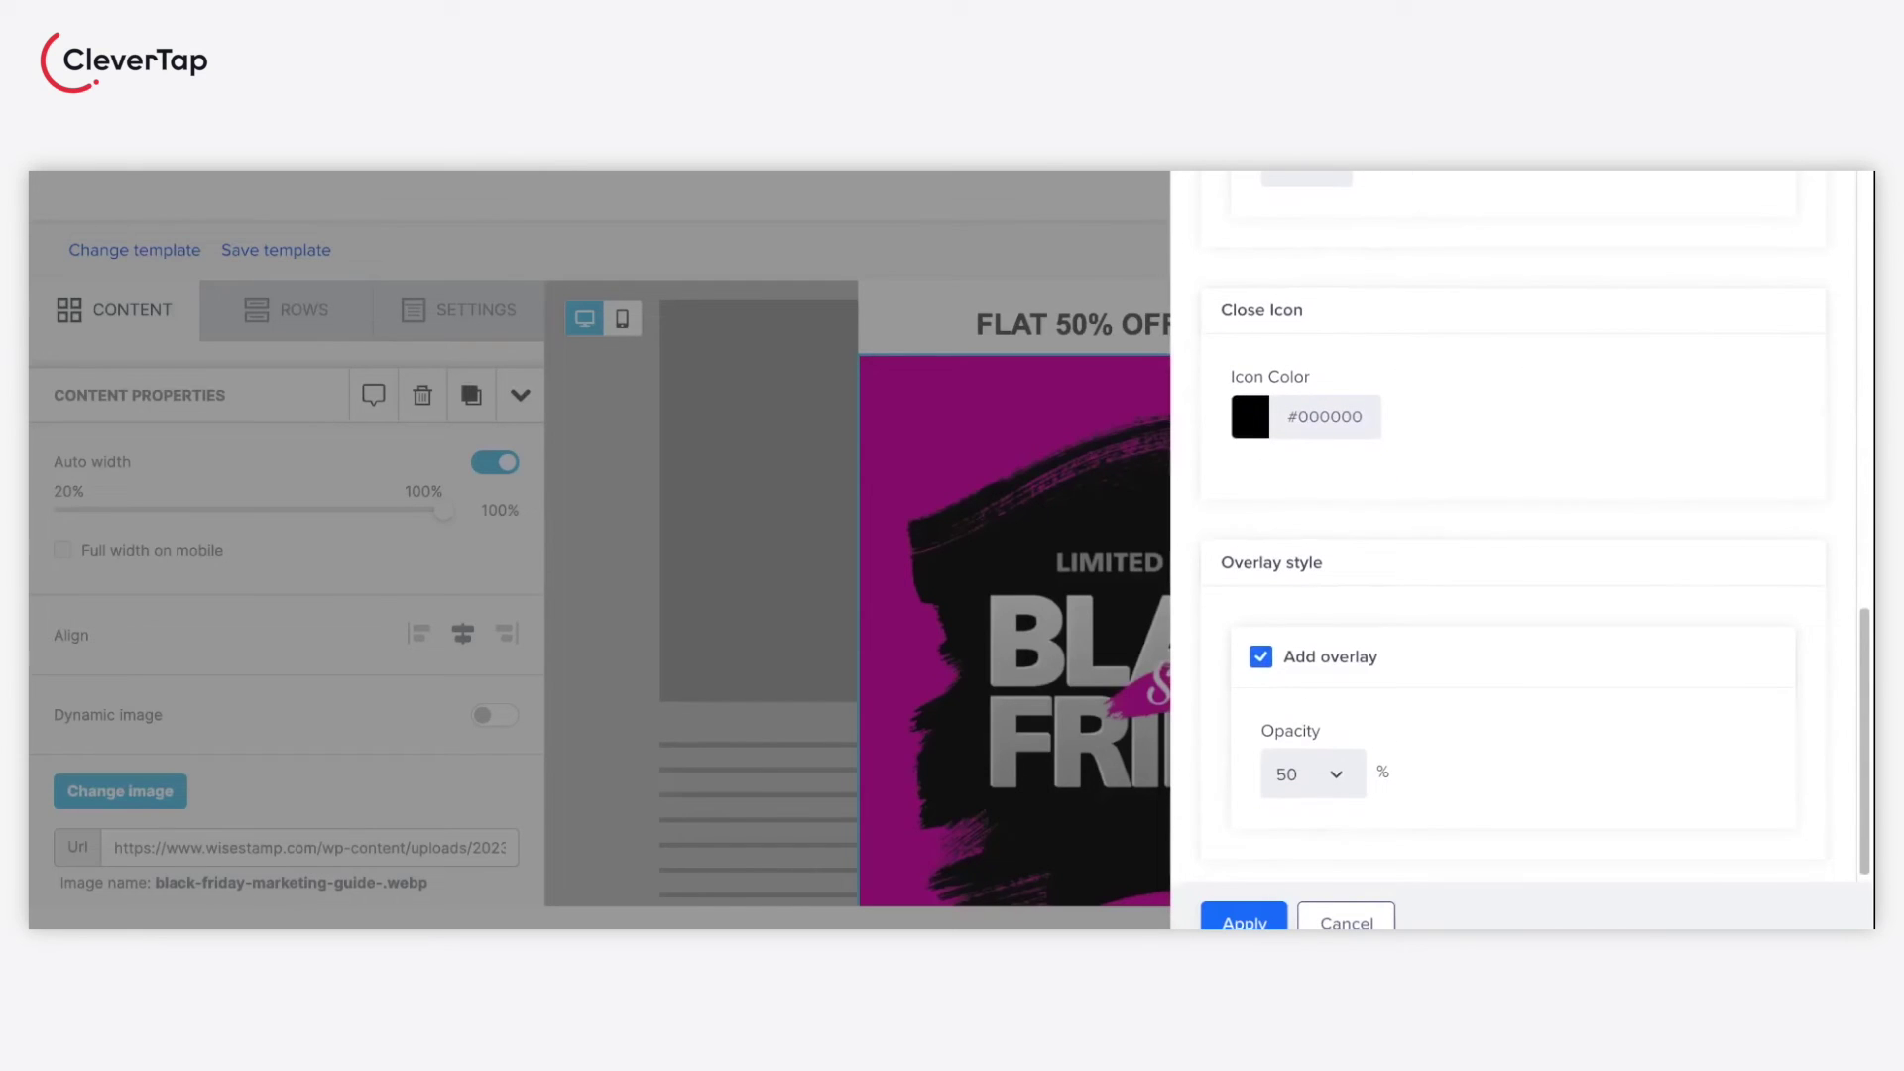
pyautogui.scroll(-1, 1344, 768)
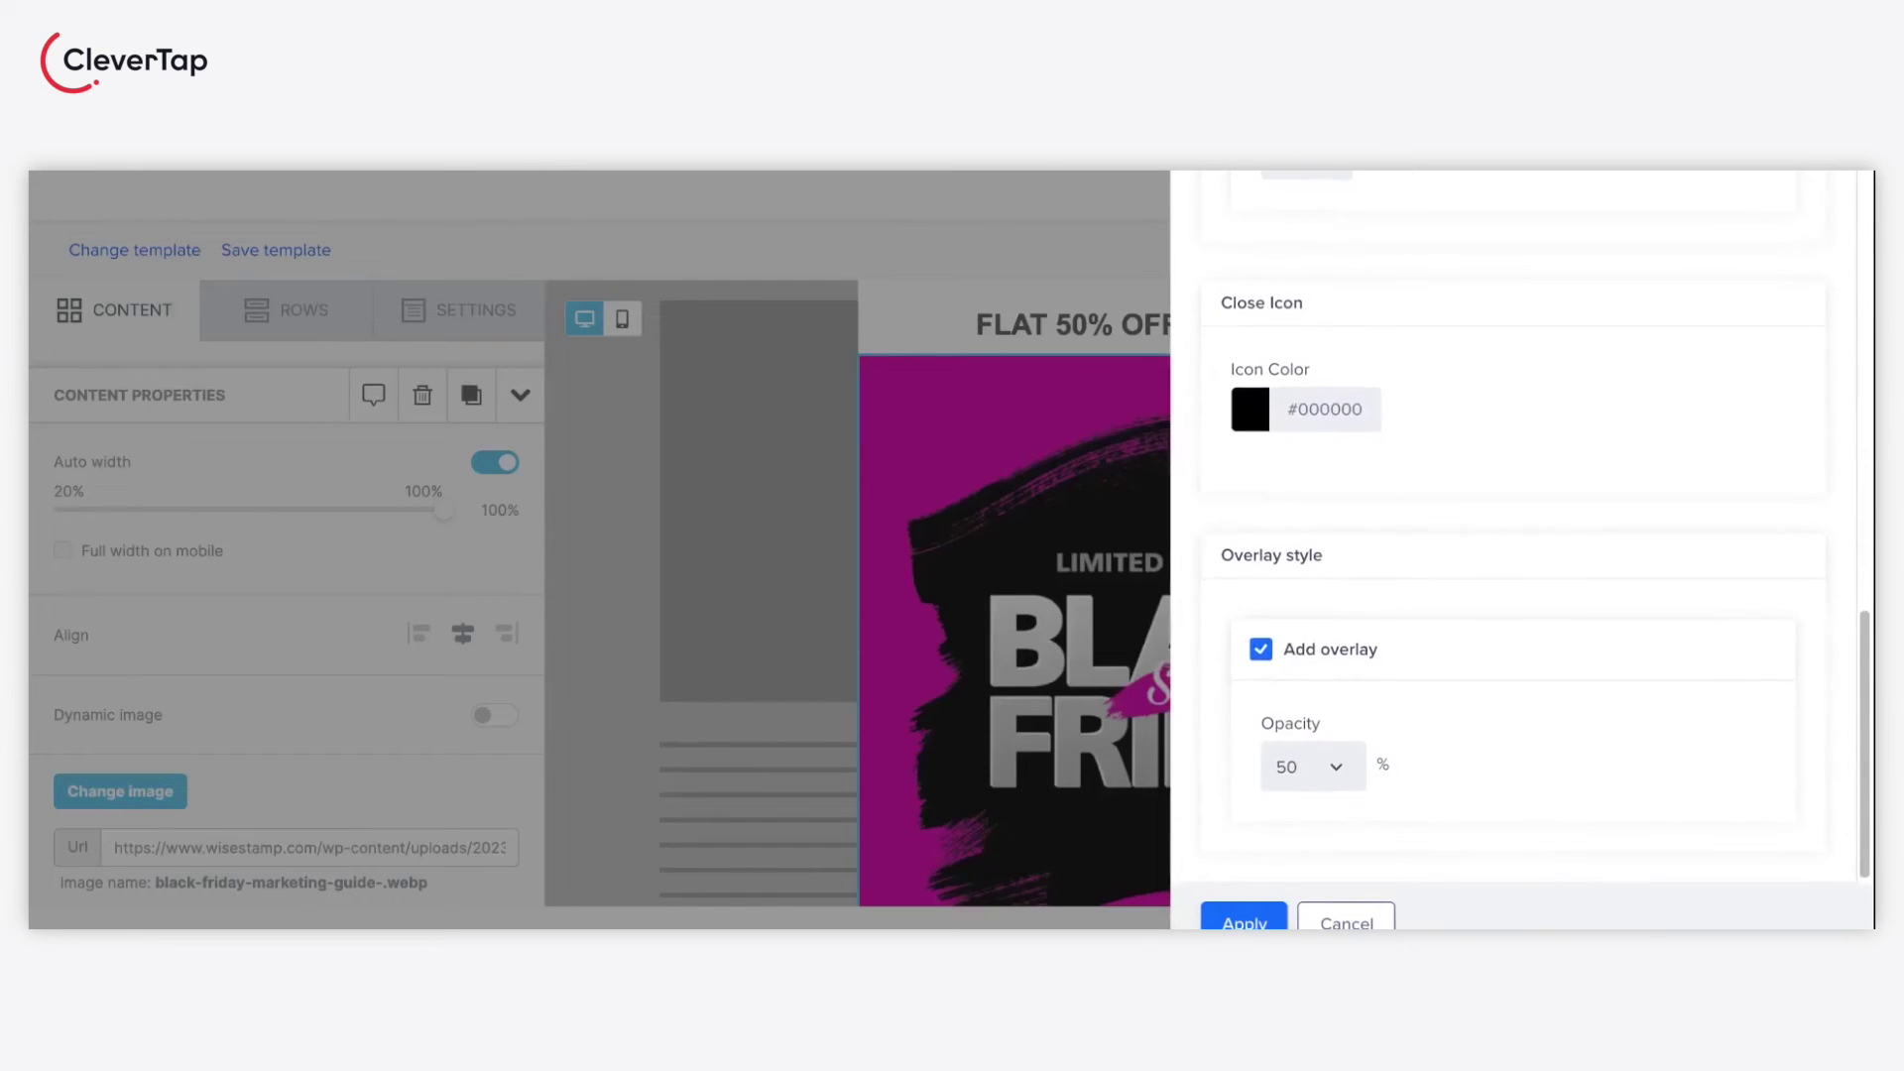
pyautogui.click(1344, 768)
pyautogui.click(1317, 854)
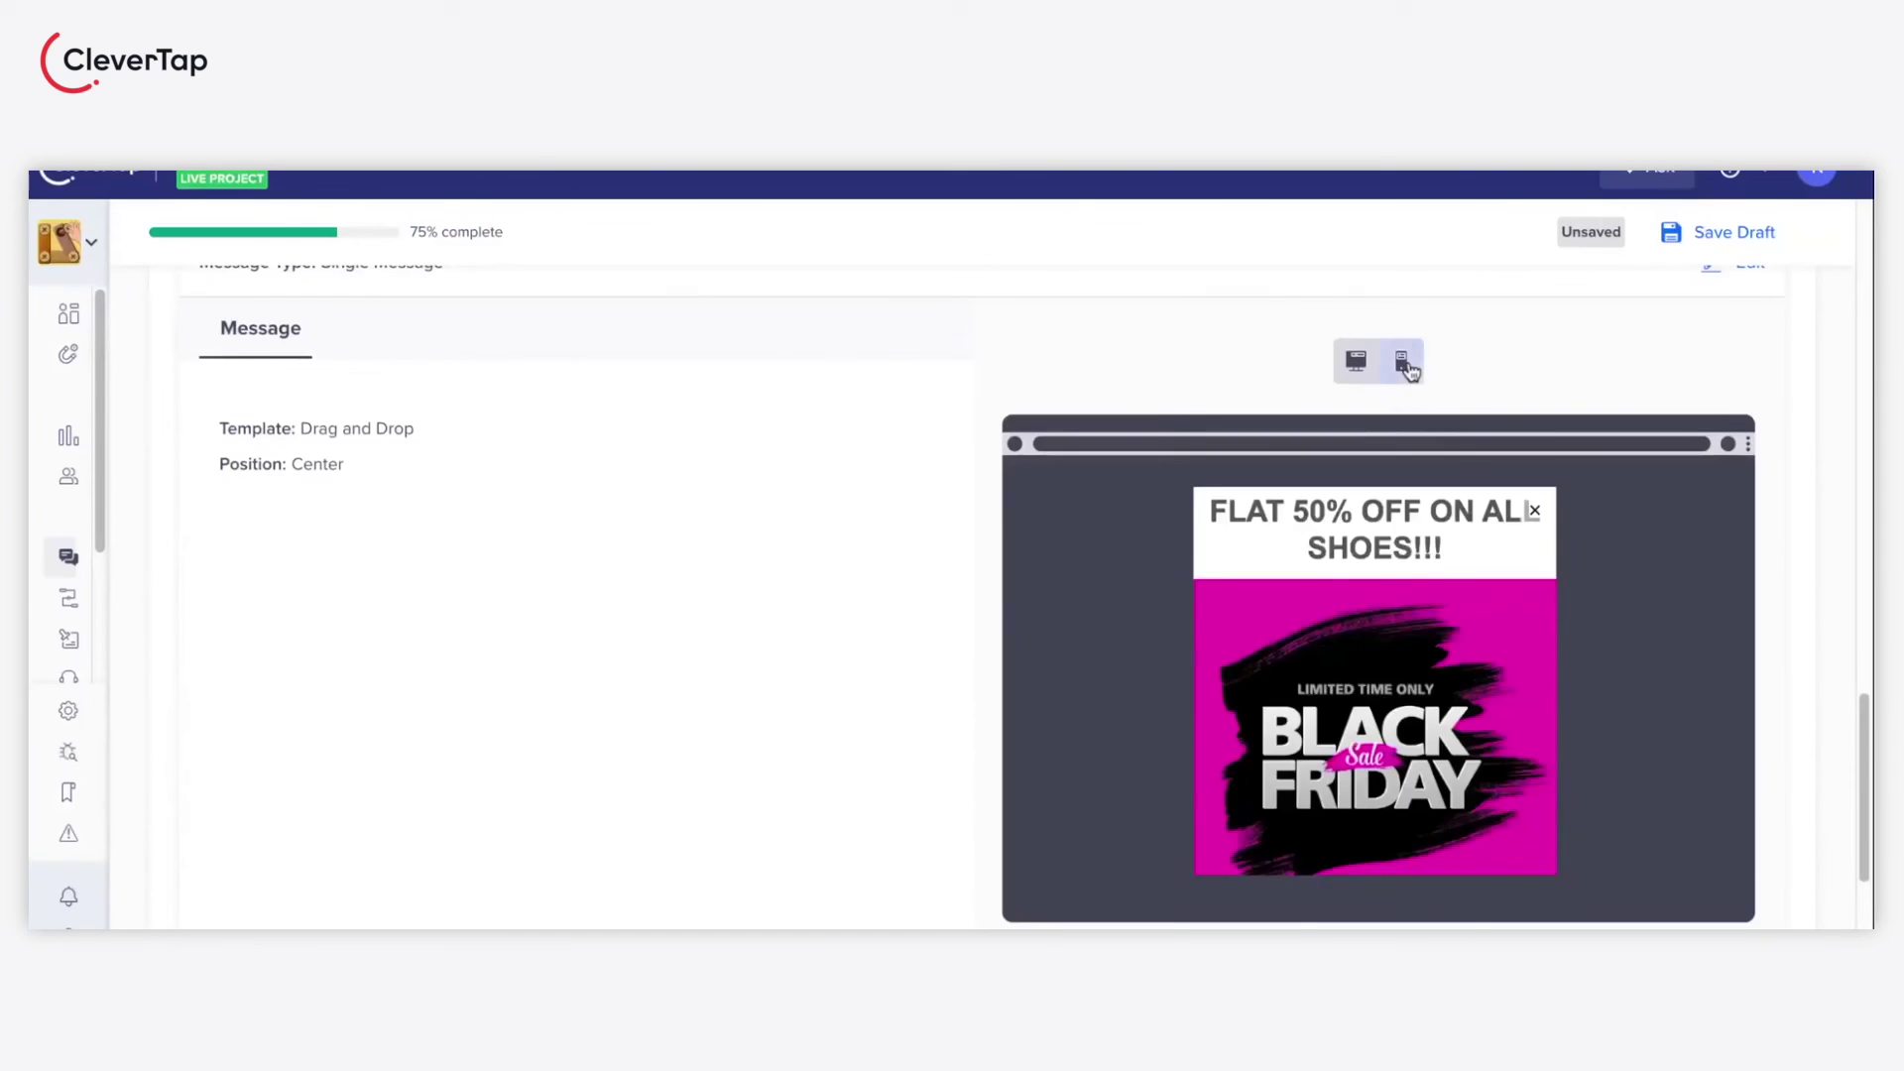
# - Check the pop-up preview on mobile and desktop, then scroll to the When section
pyautogui.click(1403, 361)
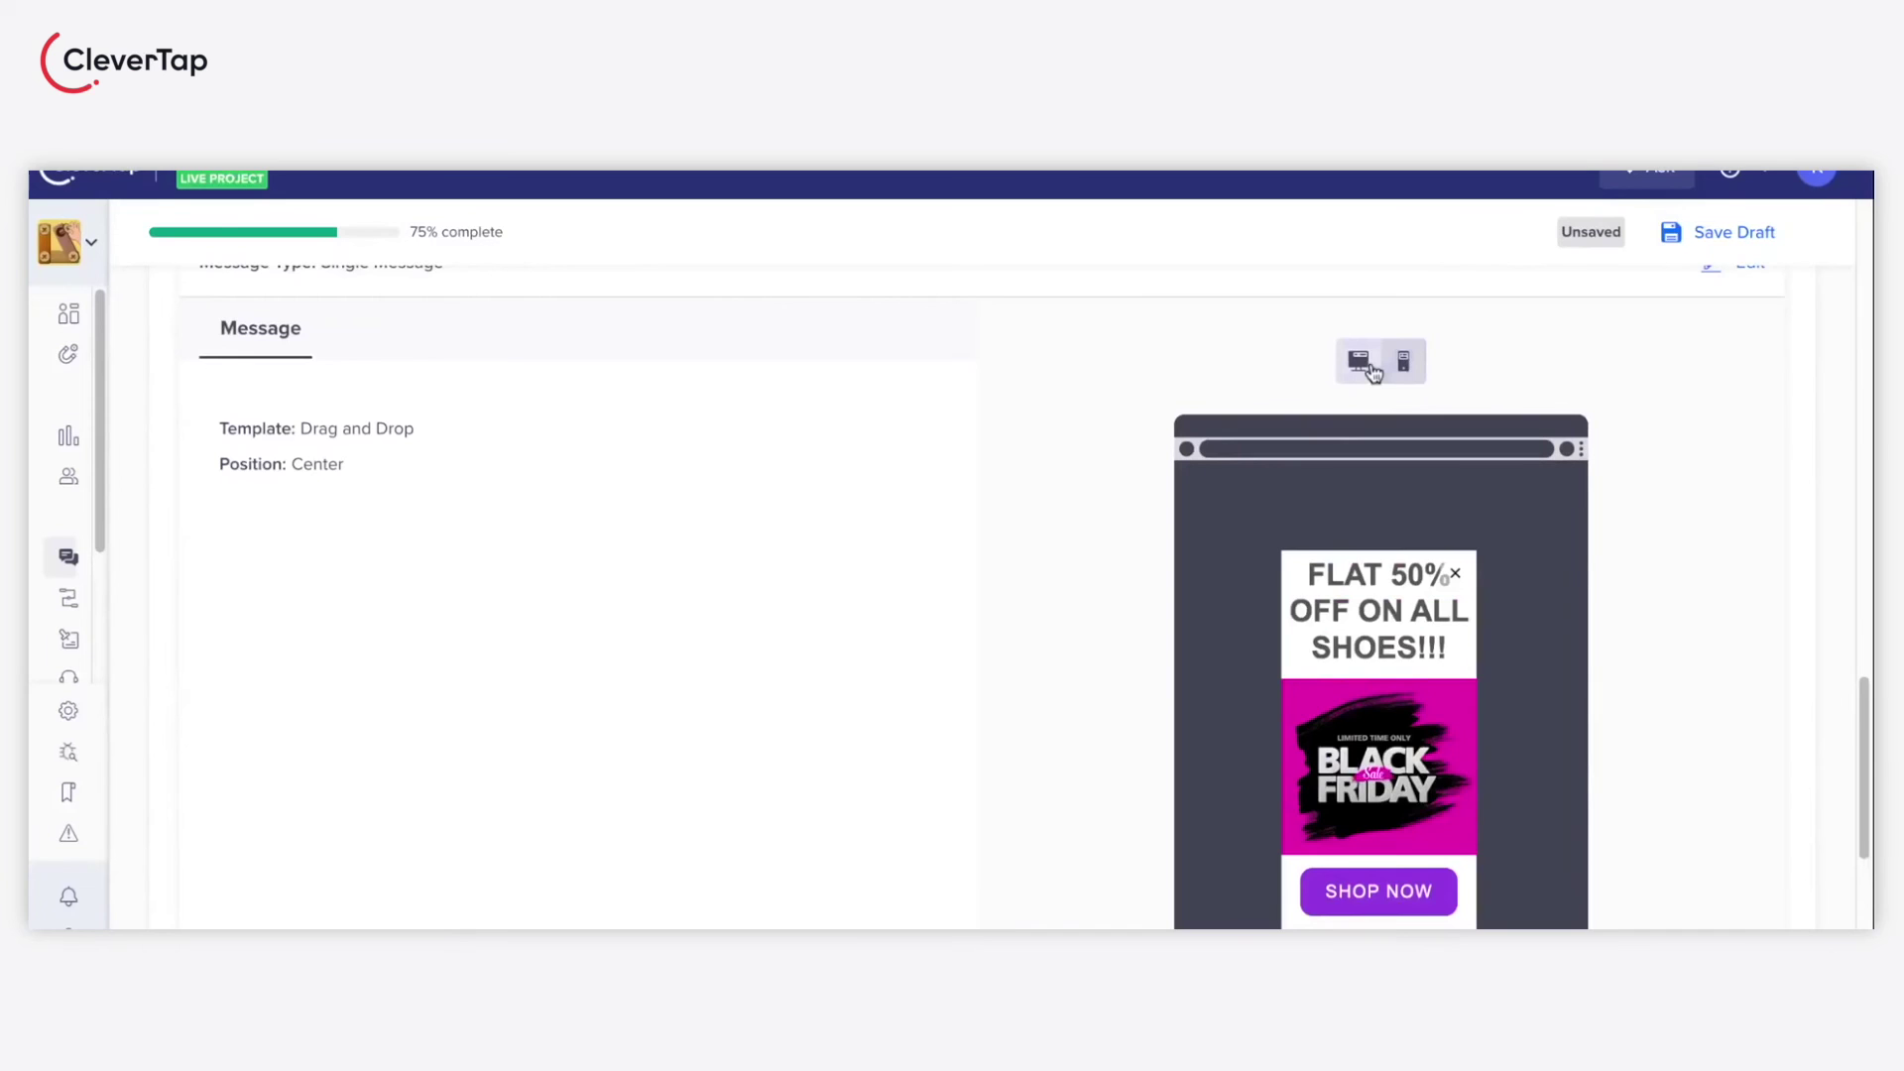
pyautogui.click(1371, 371)
pyautogui.scroll(-5, 1371, 371)
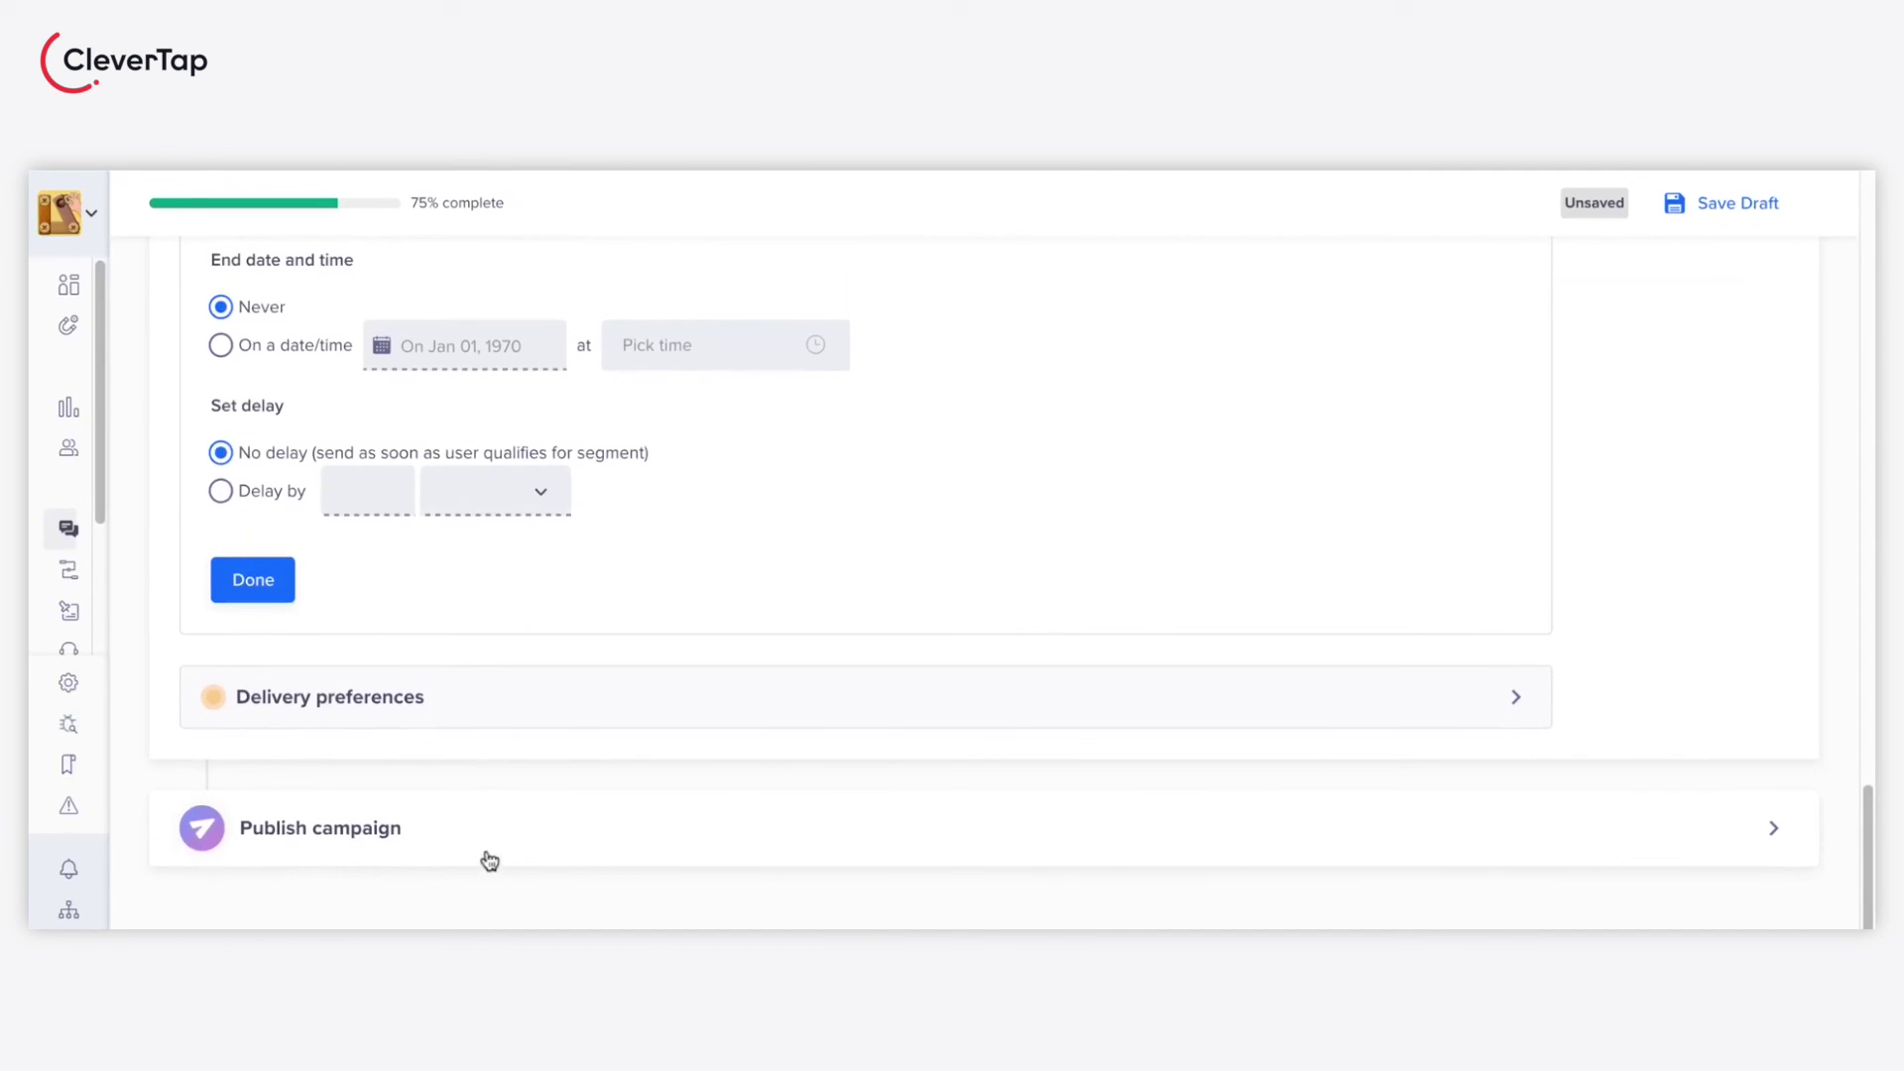
# - Confirm the schedule with End Never and No delay, then save the delivery preferences
pyautogui.click(489, 860)
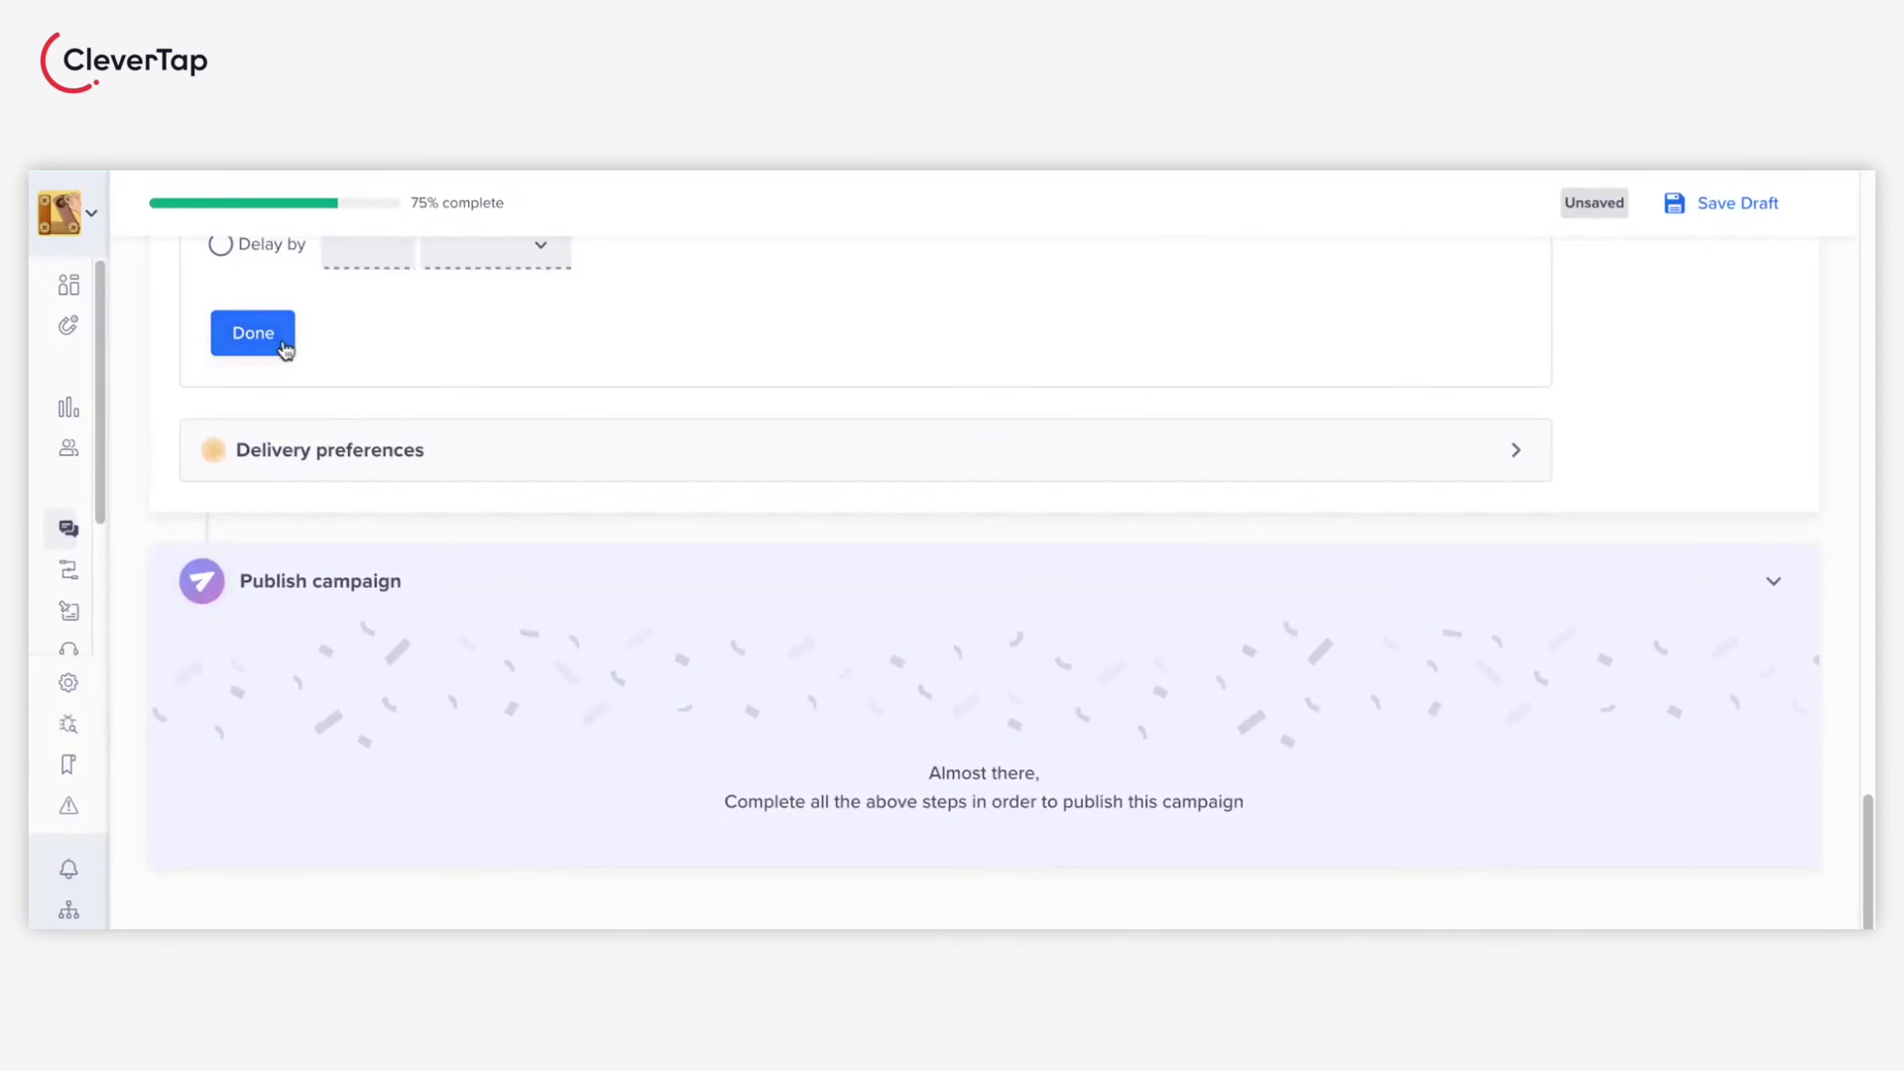
pyautogui.click(284, 349)
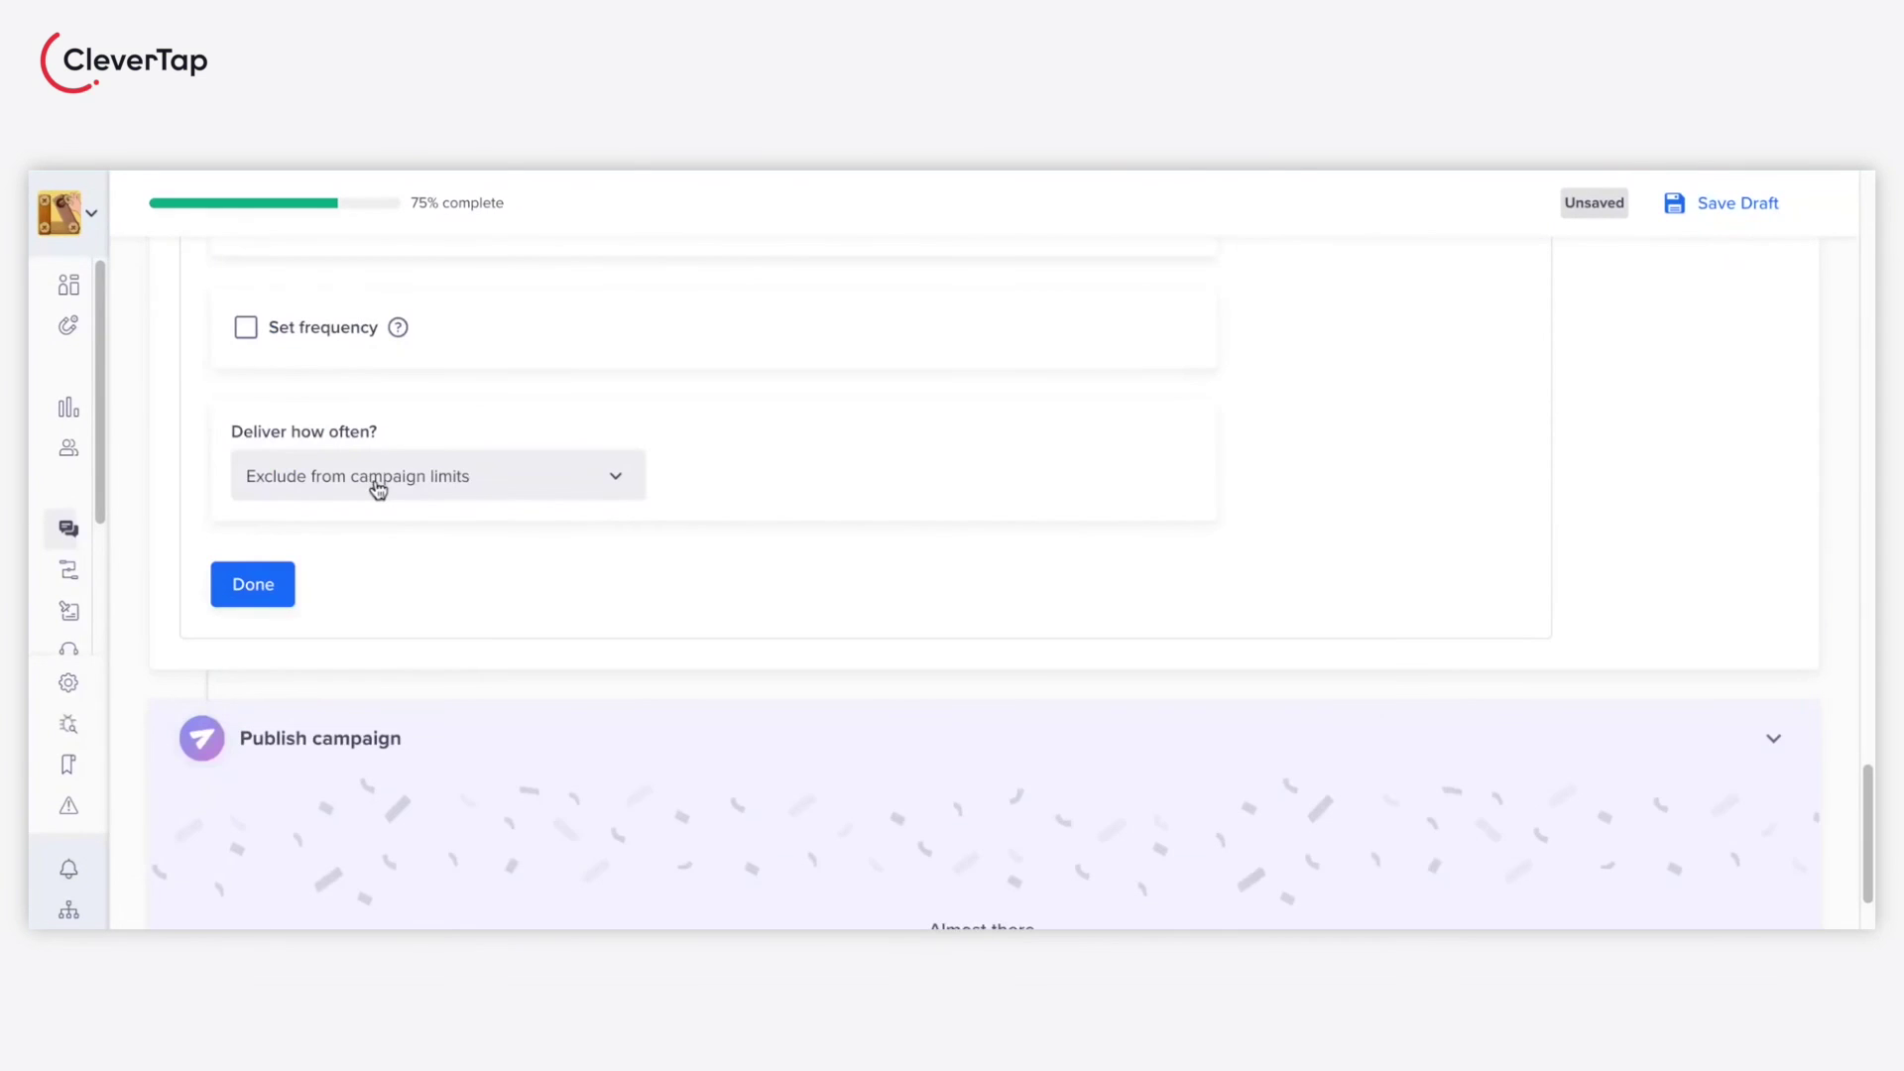
pyautogui.click(266, 596)
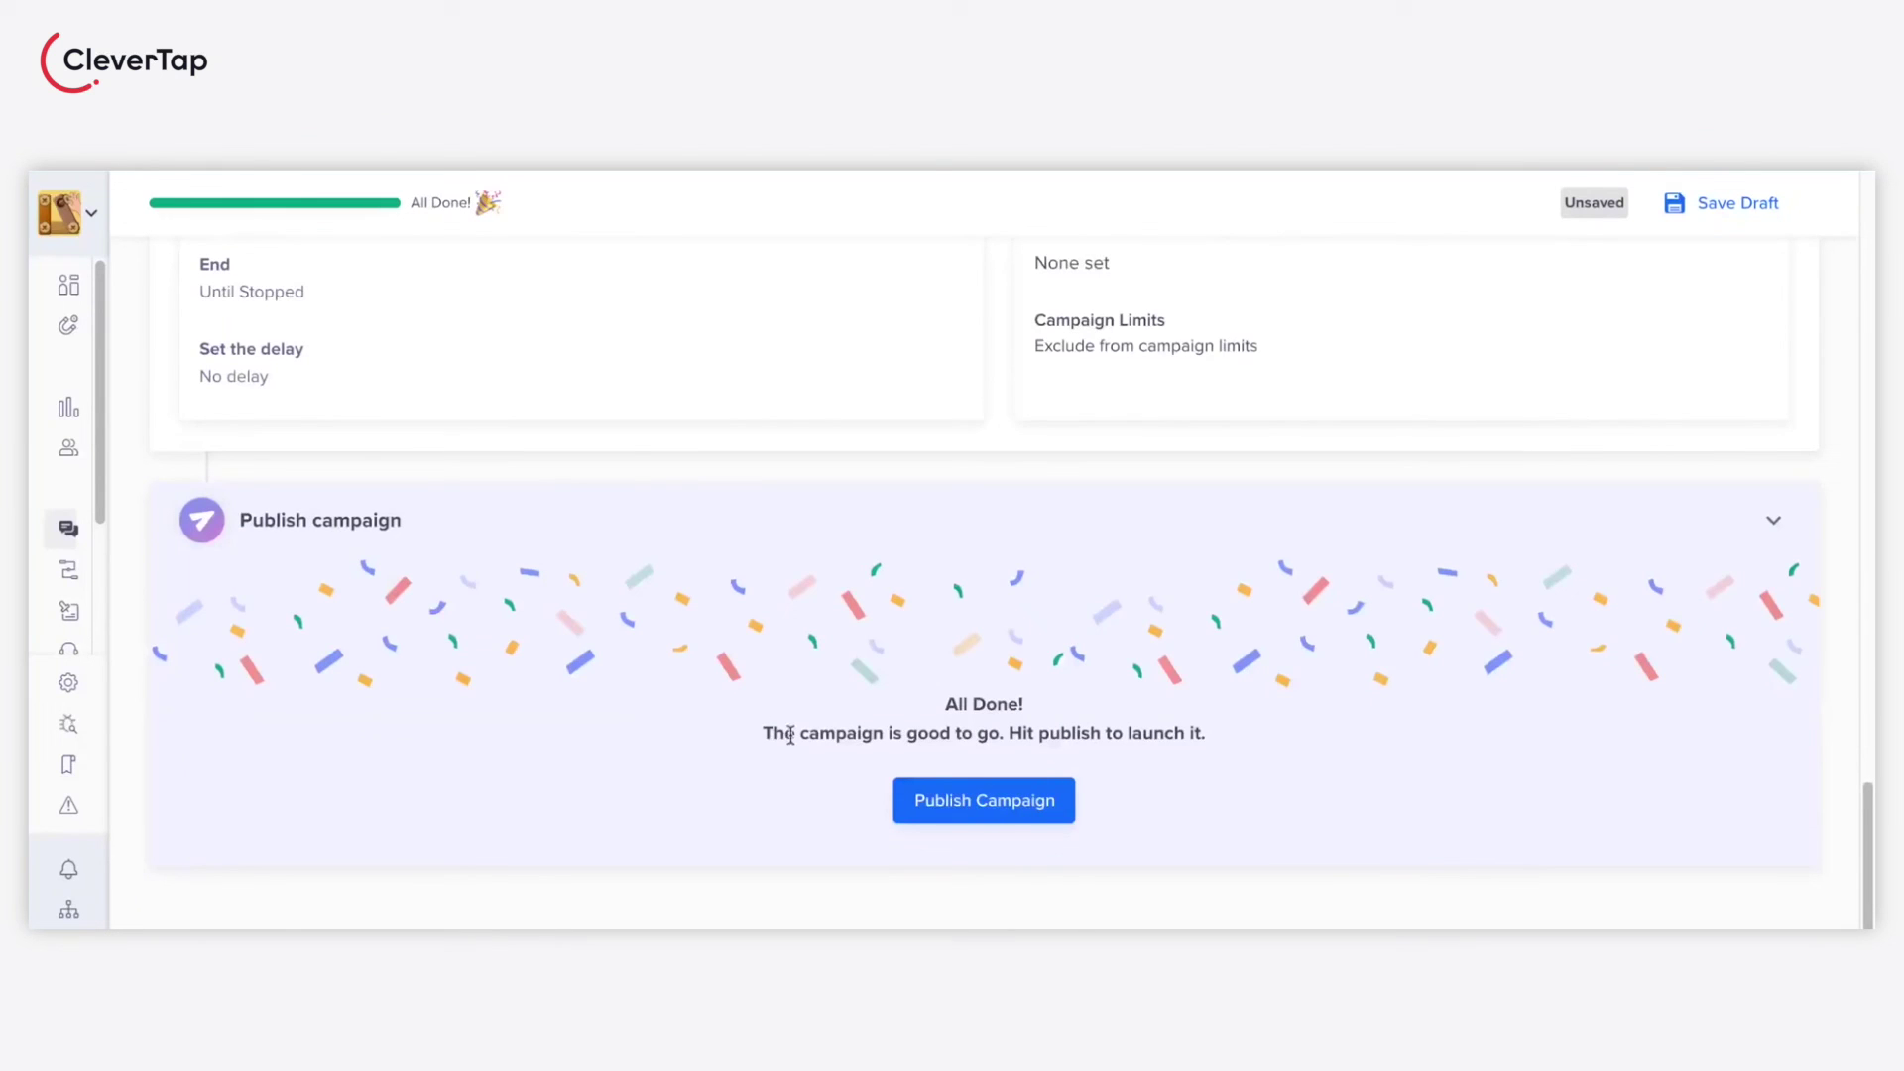